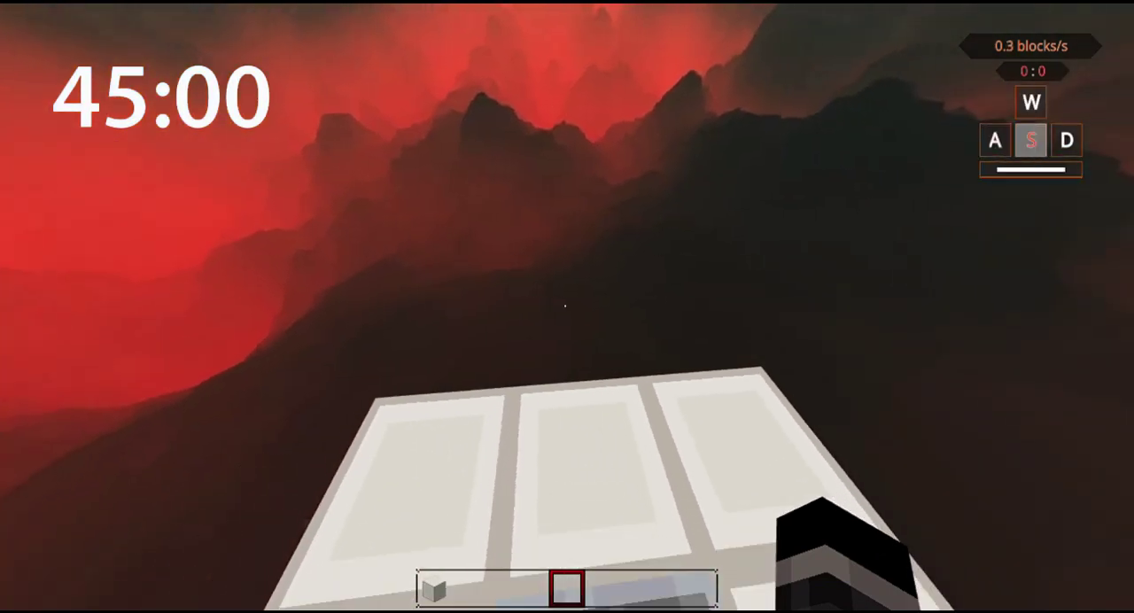
Pause and resume, then fly across the quartz platform toward the quartz ring structure
{"action": "key", "text": "Escape"}
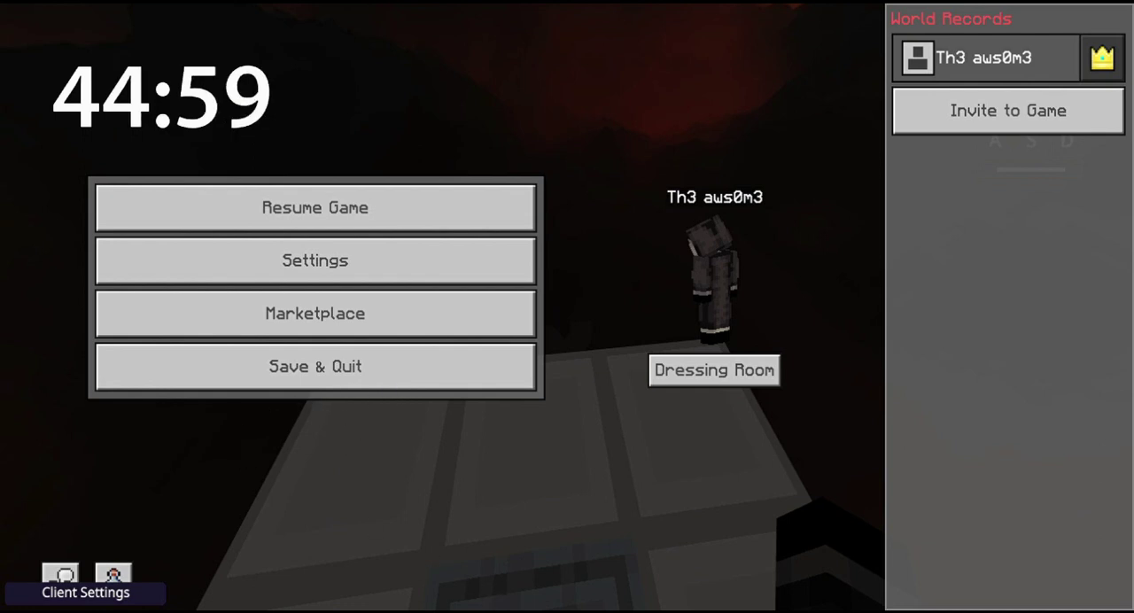
{"action": "key", "text": "Escape"}
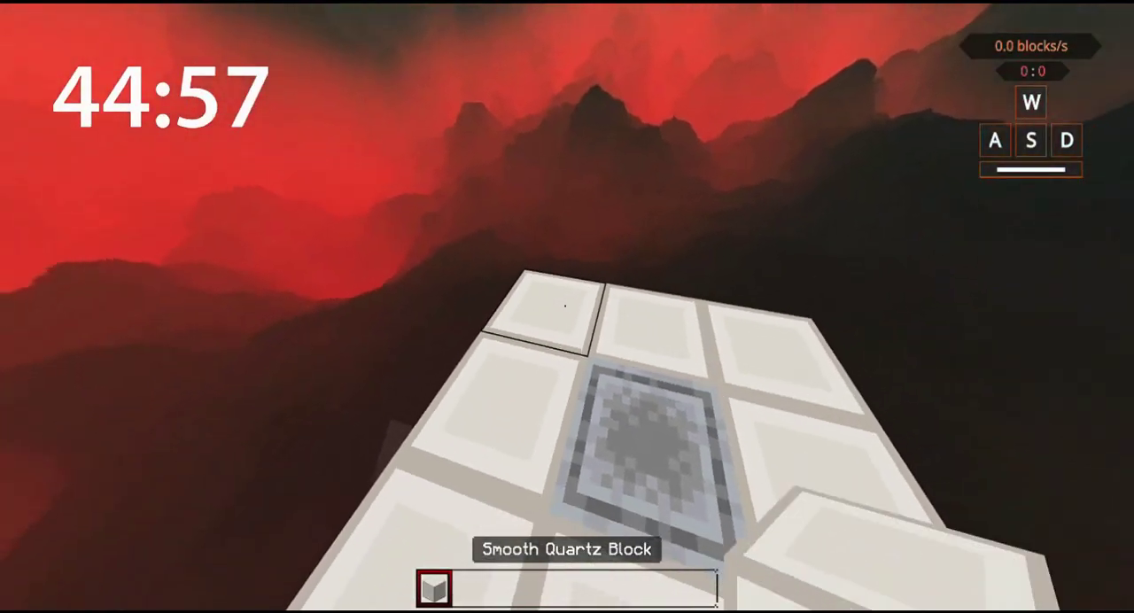
{"action": "key", "text": "w"}
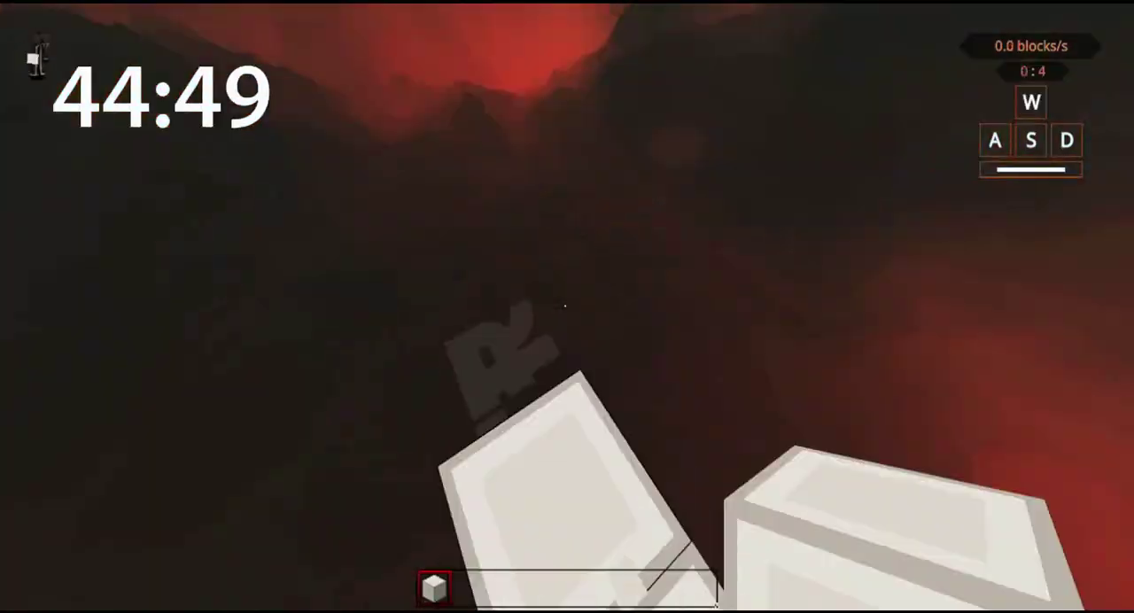
{"action": "key", "text": "w"}
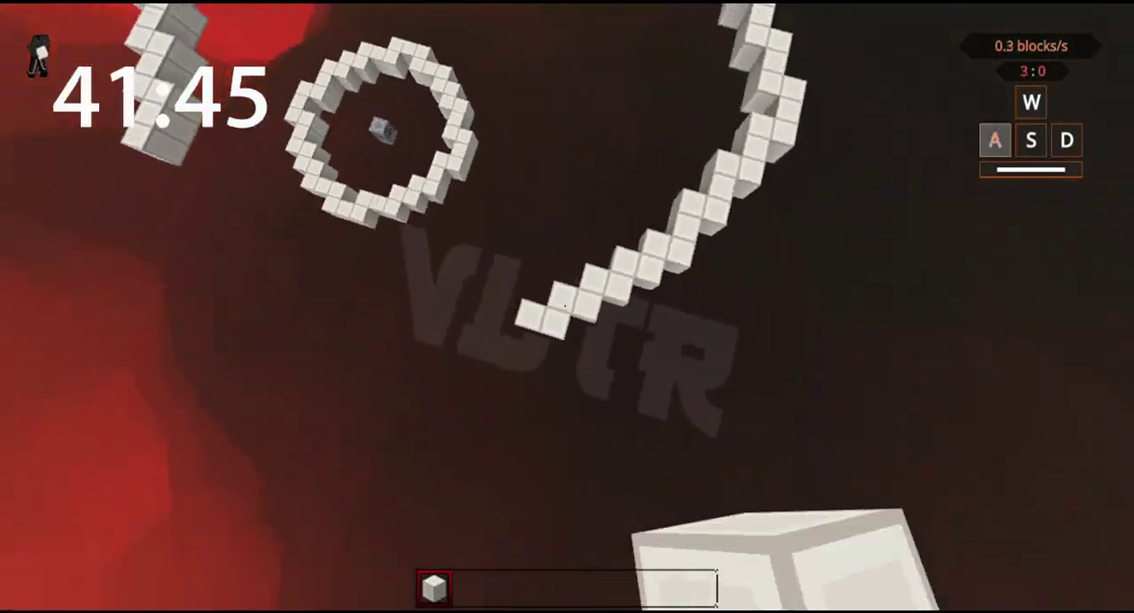
Pause again, then fly along the quartz spiral path toward the rings
{"action": "key", "text": "Escape"}
{"action": "key", "text": "Escape"}
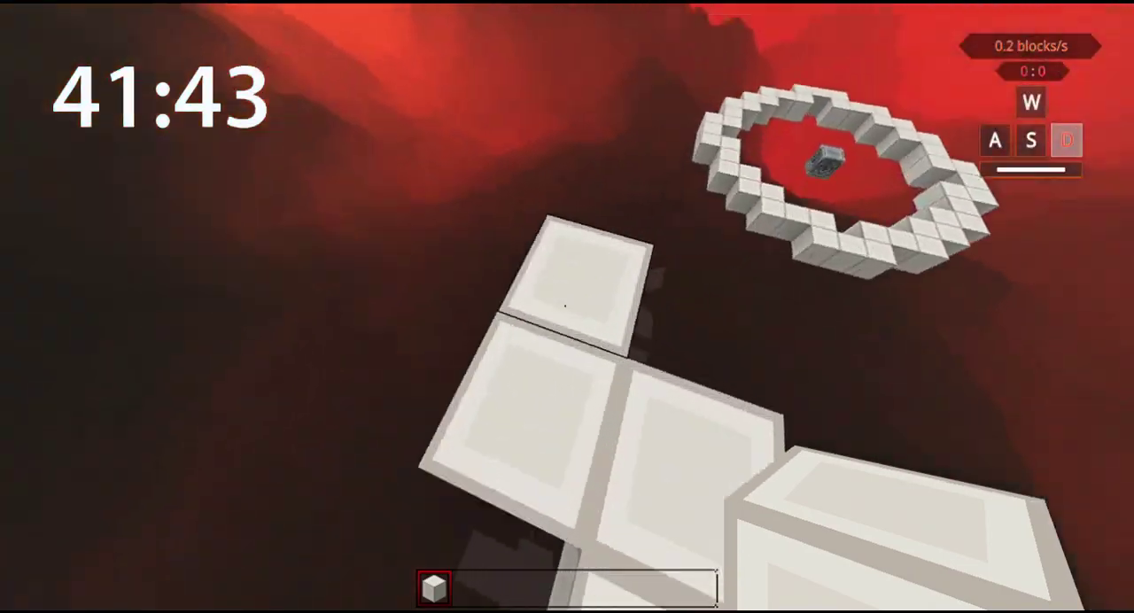
{"action": "key", "text": "Escape"}
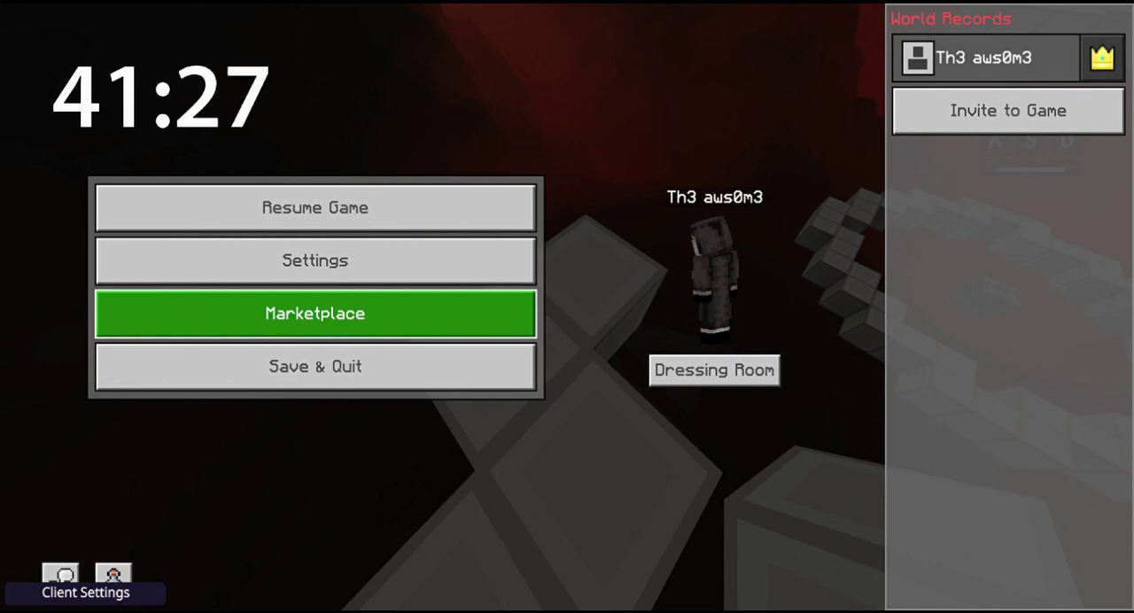
{"action": "key", "text": "Escape"}
{"action": "key", "text": "w"}
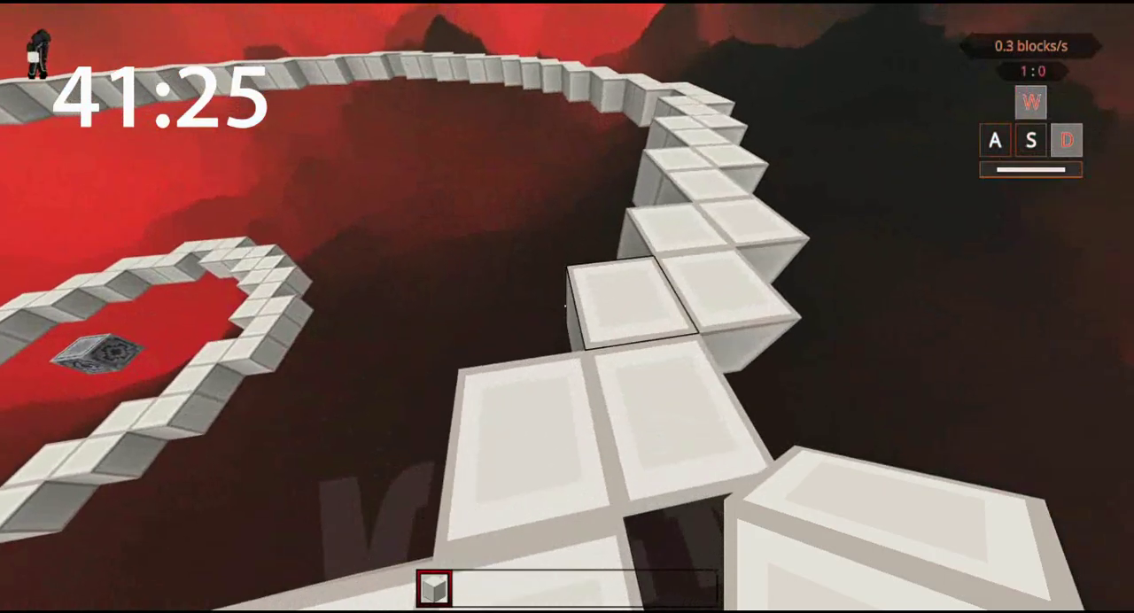
{"action": "key", "text": "w"}
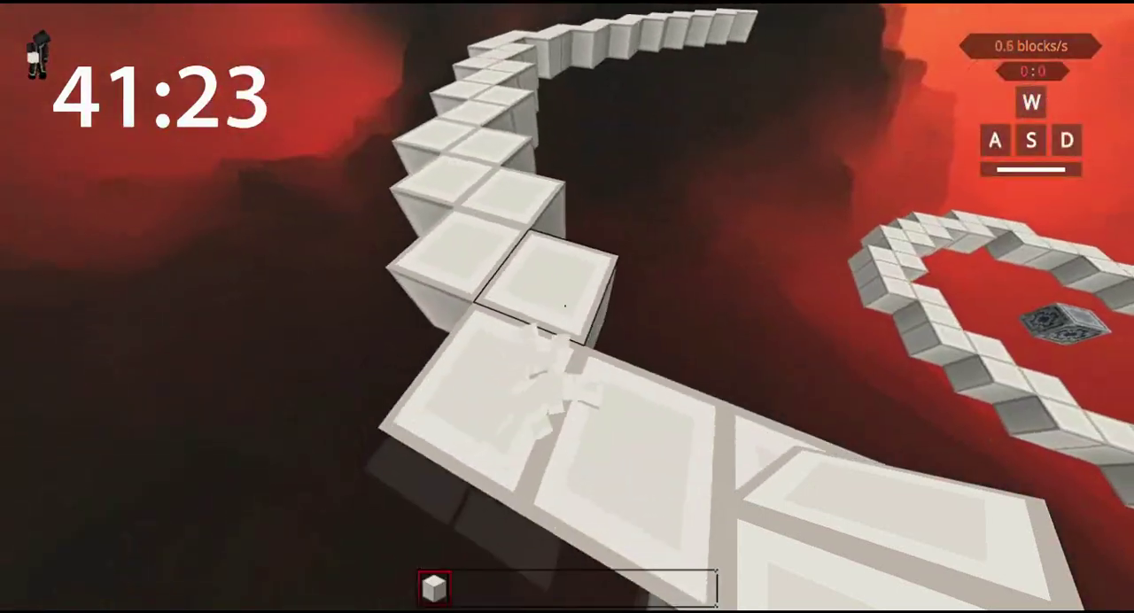
{"action": "key", "text": "w"}
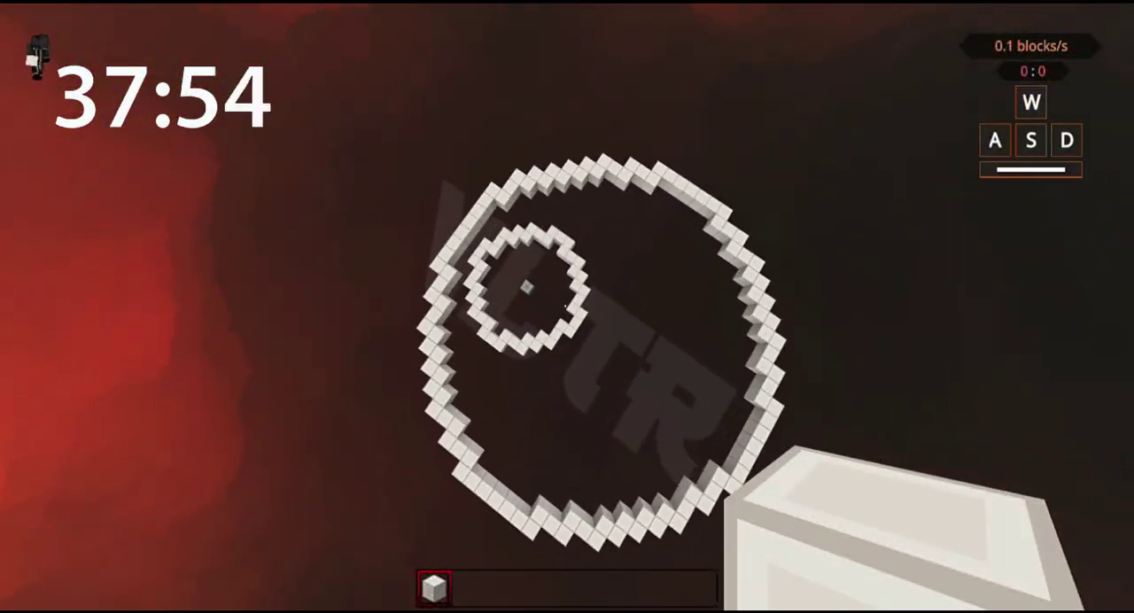
{"action": "key", "text": "w"}
Add Orange Wool from the inventory to hotbar slot 2 and hold it
{"action": "key", "text": "d"}
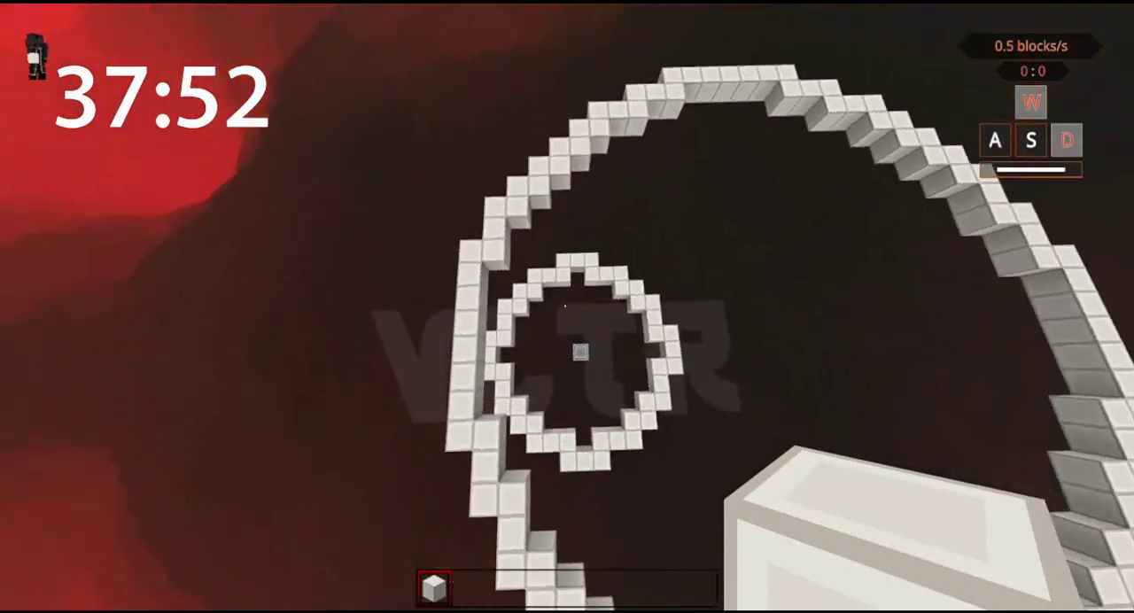
{"action": "key", "text": "e"}
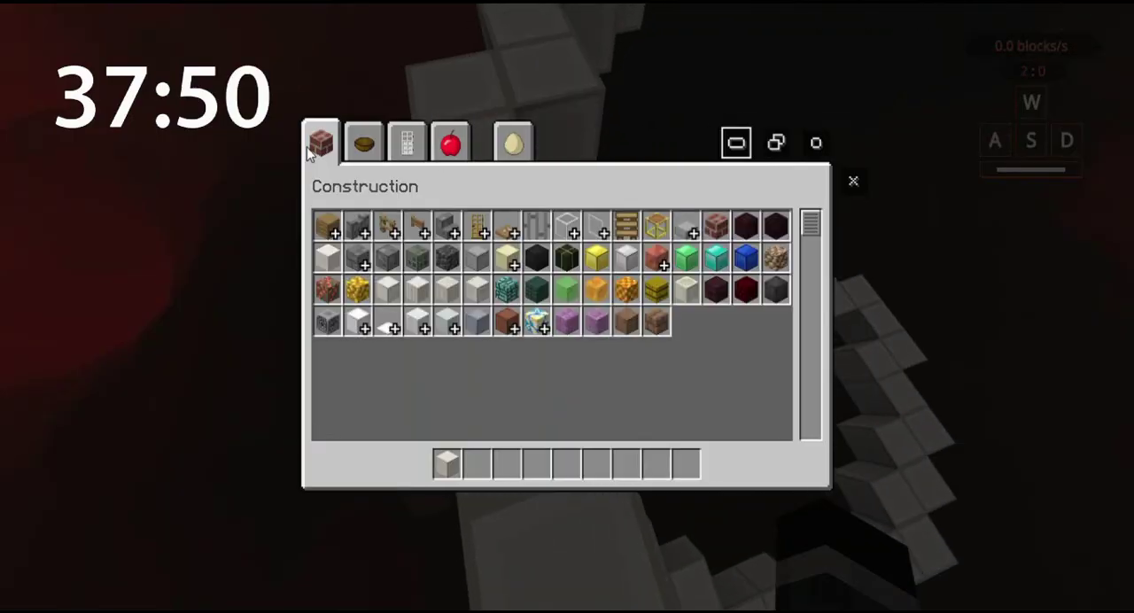
{"action": "left_click", "coordinate": [566, 322]}
{"action": "key", "text": "e"}
{"action": "key", "text": "2"}
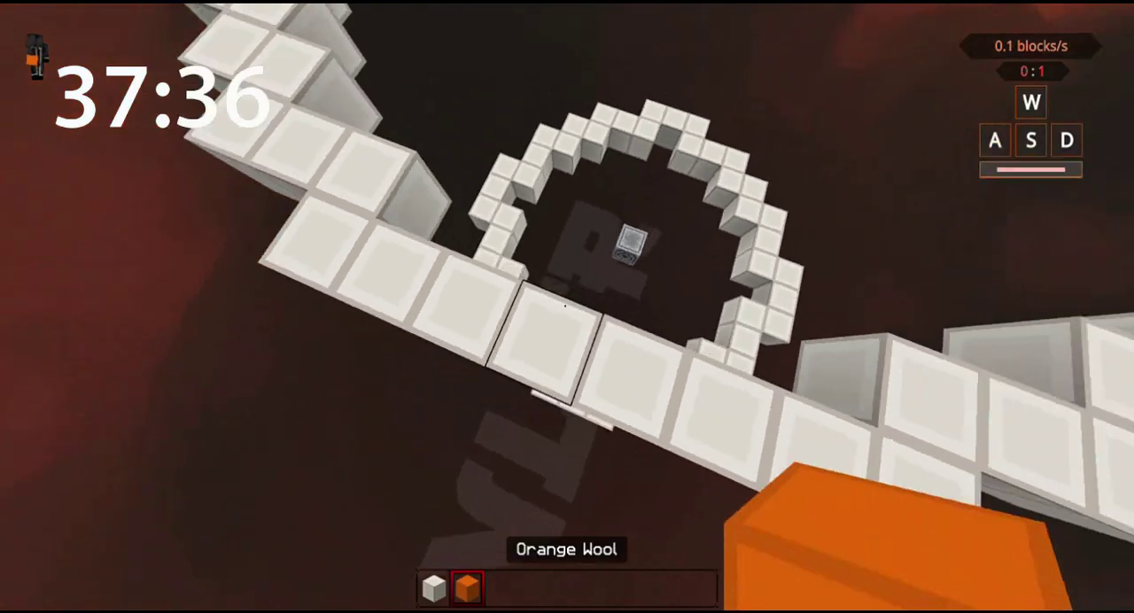
Place orange wool at the ring's bottom centre, replacing a misplaced block
{"action": "right_click", "coordinate": [567, 307]}
{"action": "left_click", "coordinate": [567, 306]}
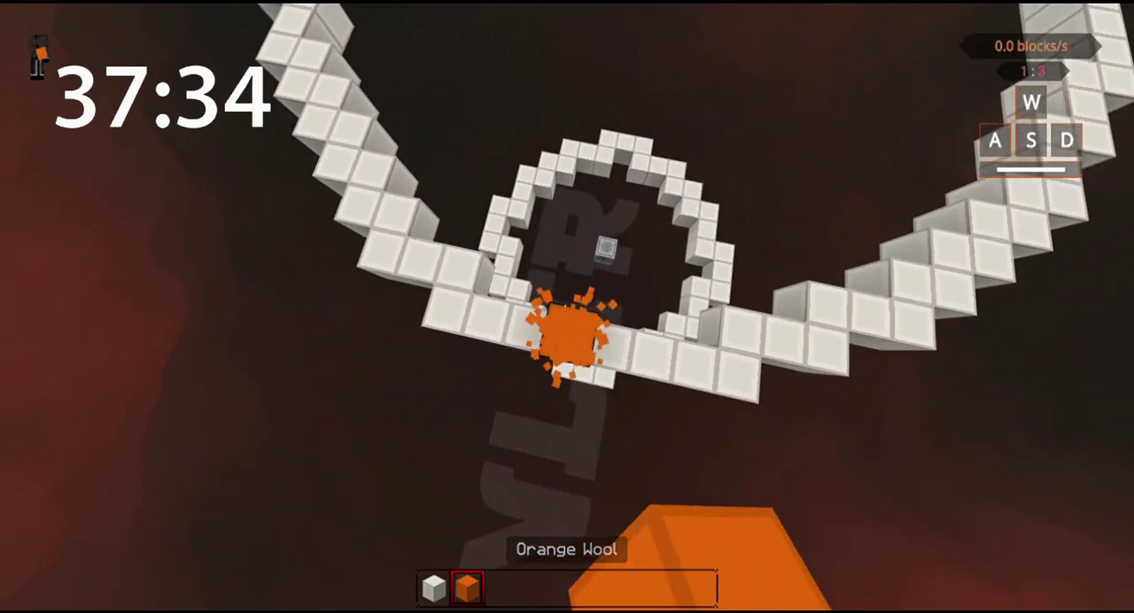
{"action": "right_click", "coordinate": [567, 306]}
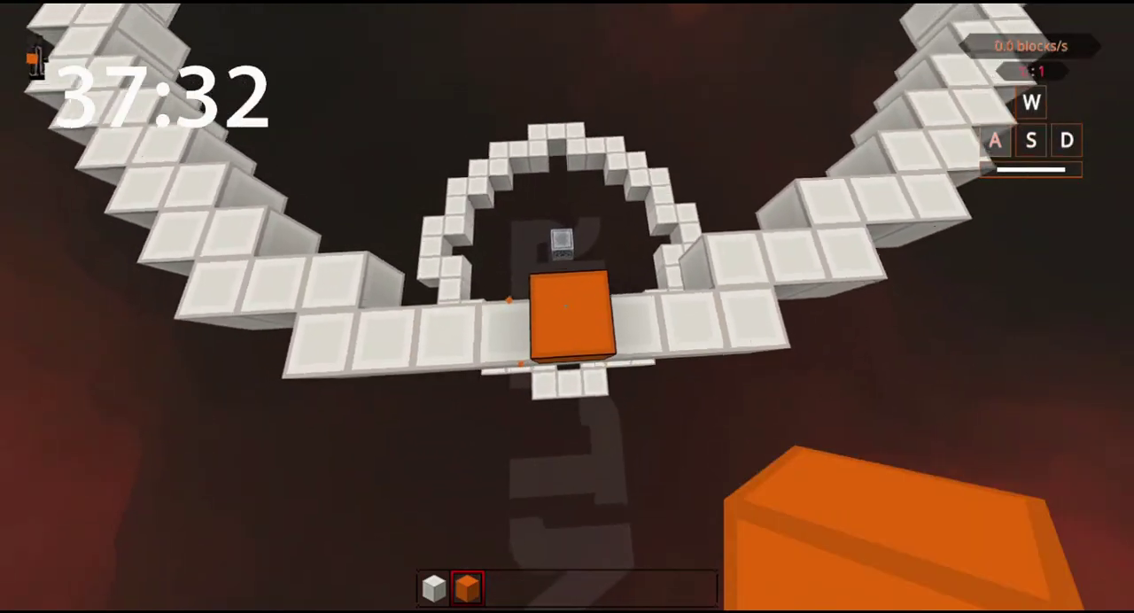
{"action": "key", "text": "s"}
{"action": "key", "text": "a"}
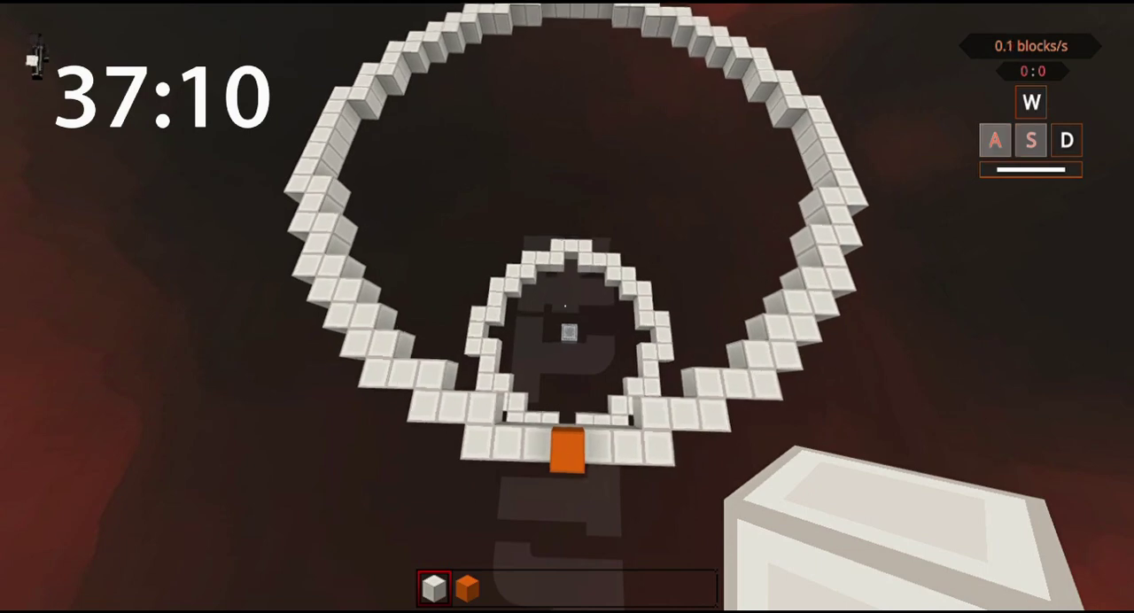
{"action": "key", "text": "s"}
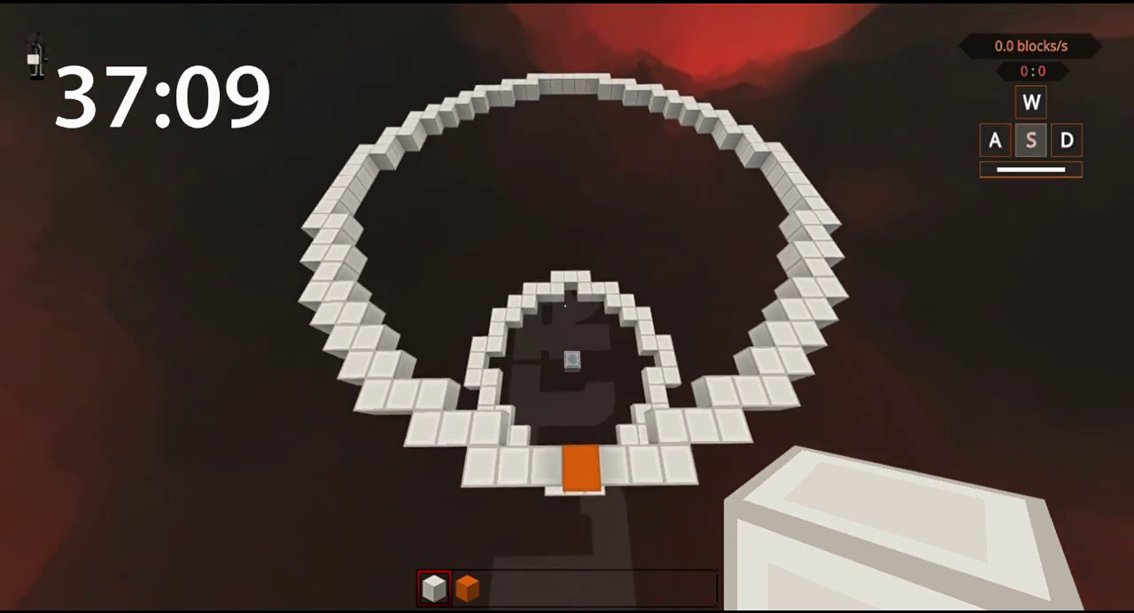
Stack an orange wool pillar through the ring, then remove one block
{"action": "key", "text": "w"}
{"action": "key", "text": "2"}
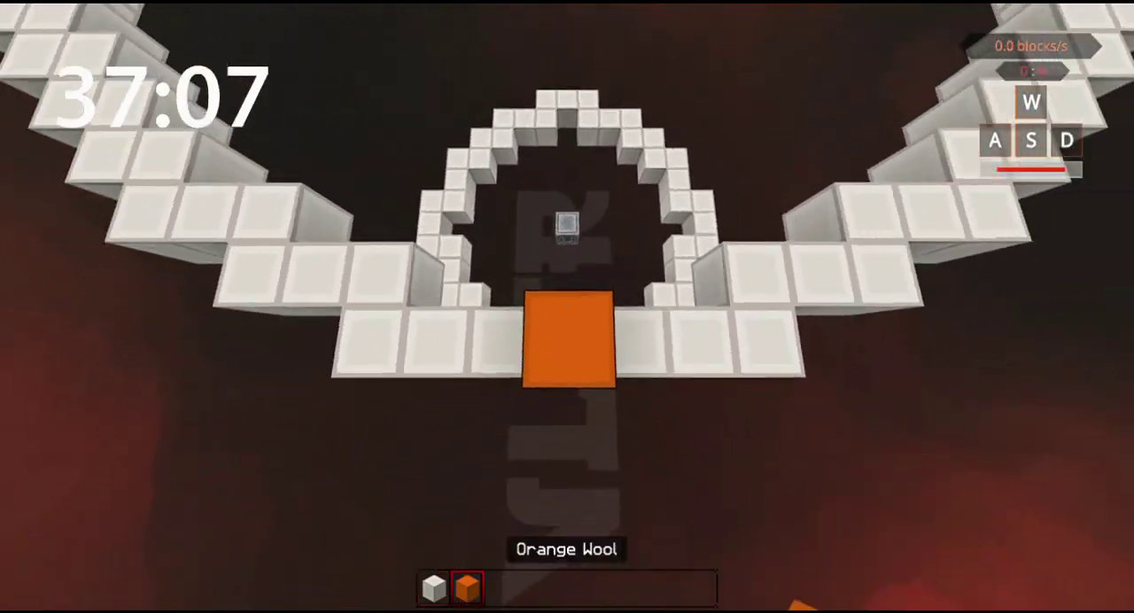
{"action": "right_click", "coordinate": [567, 306]}
{"action": "right_click", "coordinate": [567, 306]}
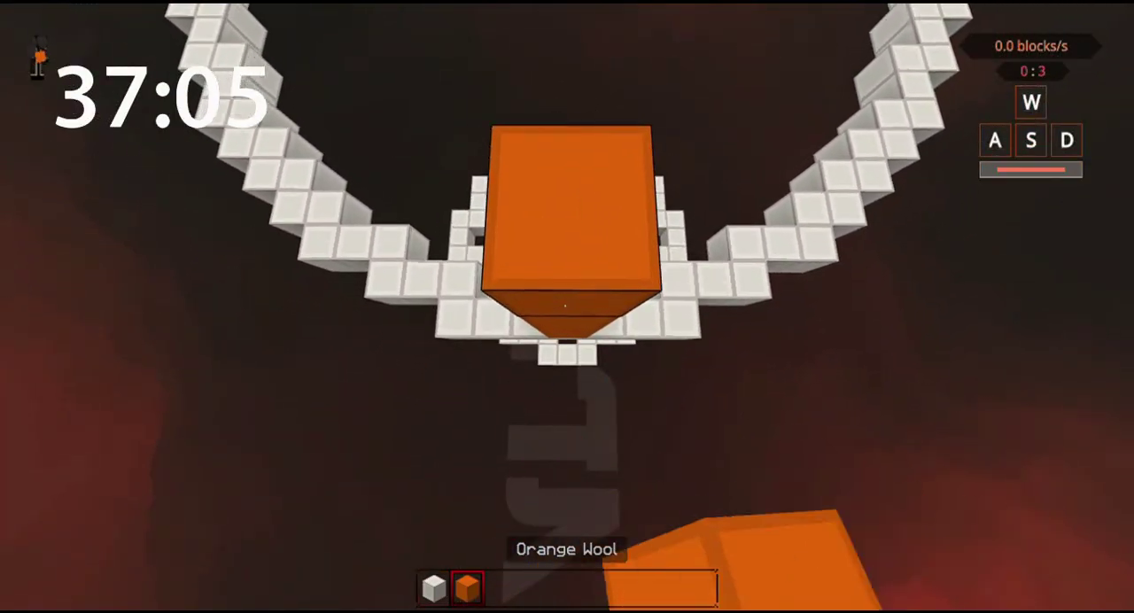
{"action": "key", "text": "s"}
{"action": "left_click", "coordinate": [567, 307]}
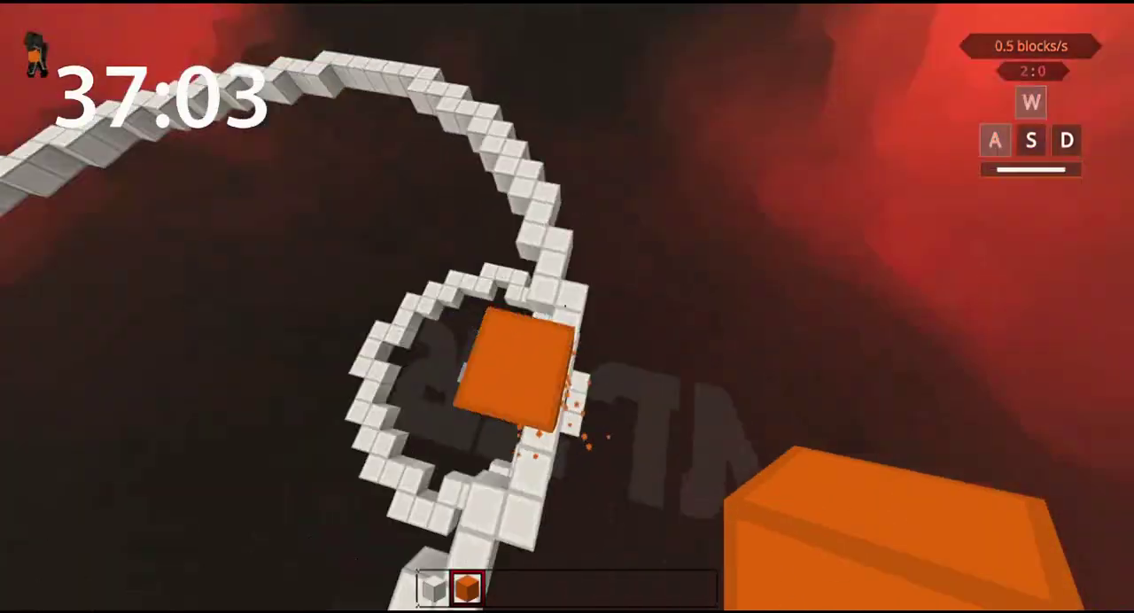
Switch back to Smooth Quartz and fly onward along the quartz path
{"action": "key", "text": "Escape"}
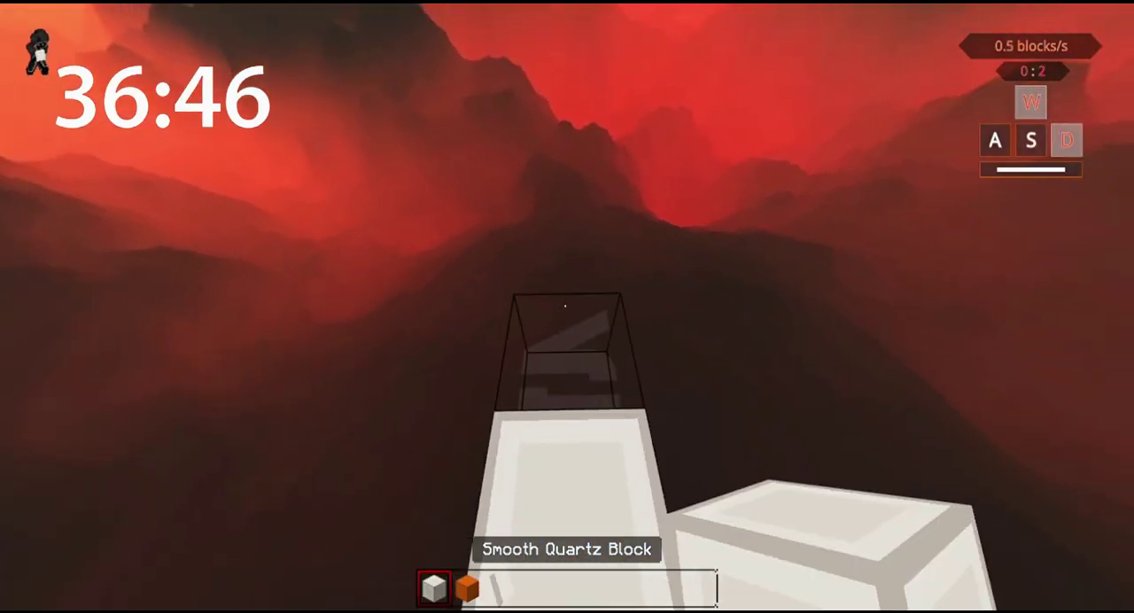
{"action": "key", "text": "w"}
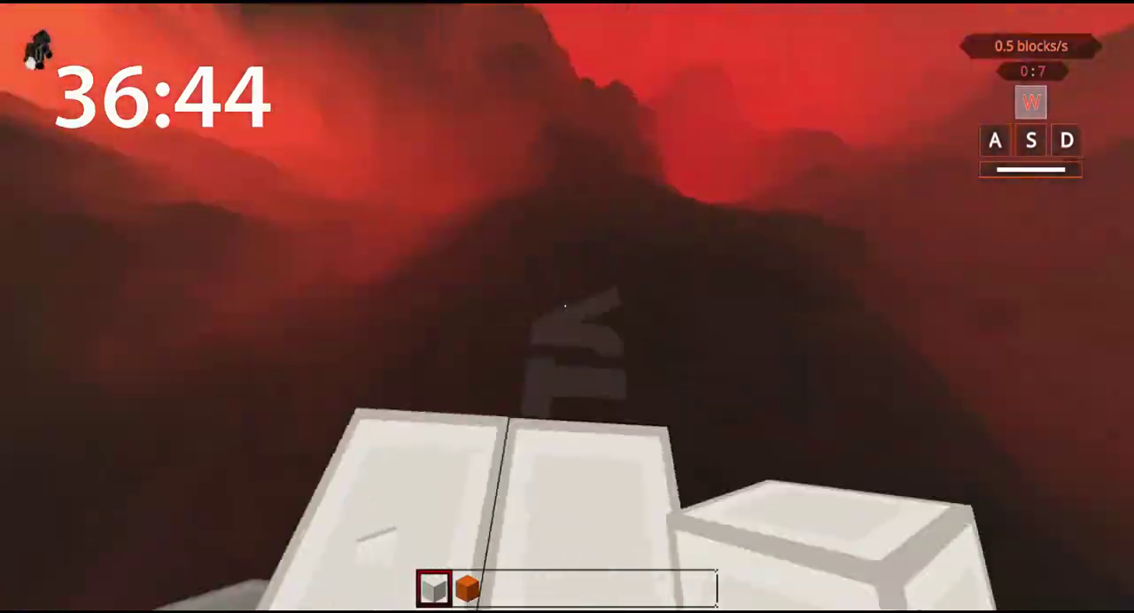
{"action": "key", "text": "w"}
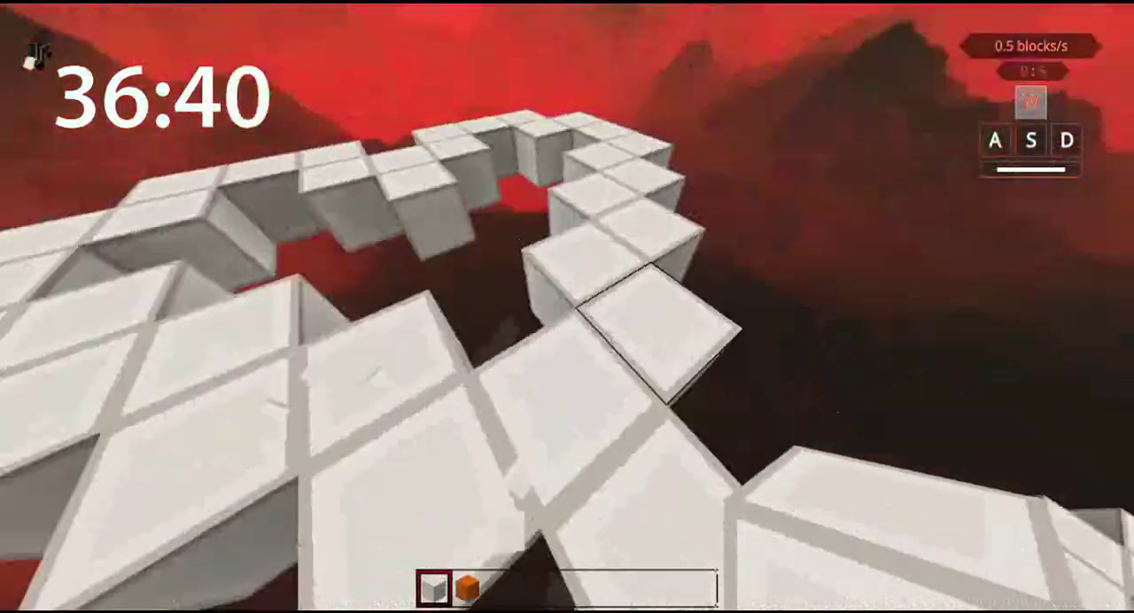
{"action": "key", "text": "d"}
{"action": "key", "text": "w"}
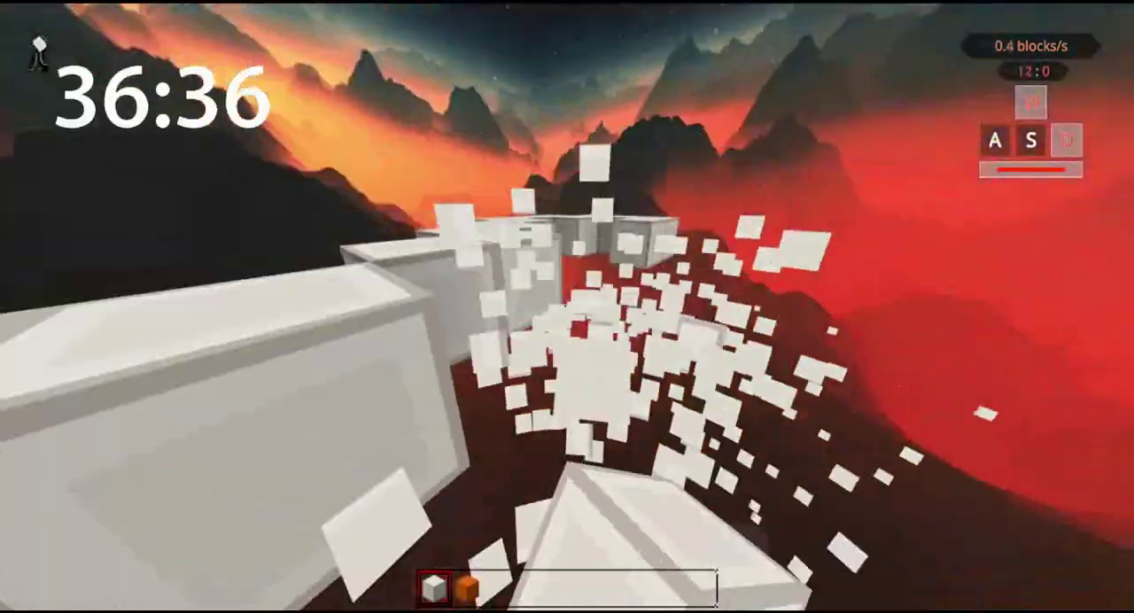
{"action": "key", "text": "w"}
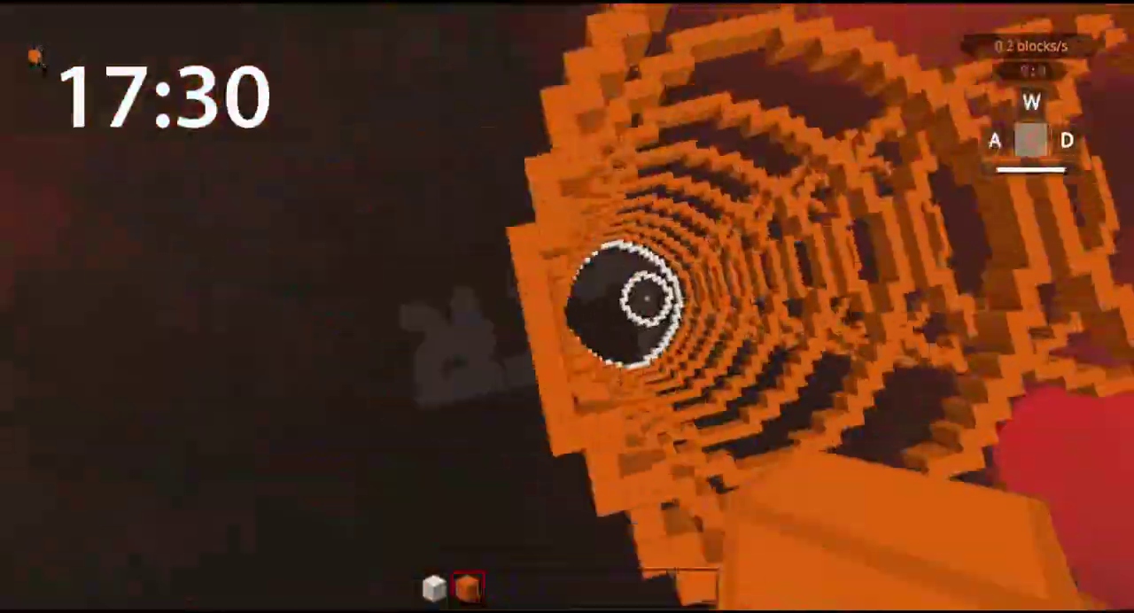
Pause and resume, then look down through the orange spiral tunnel
{"action": "key", "text": "Escape"}
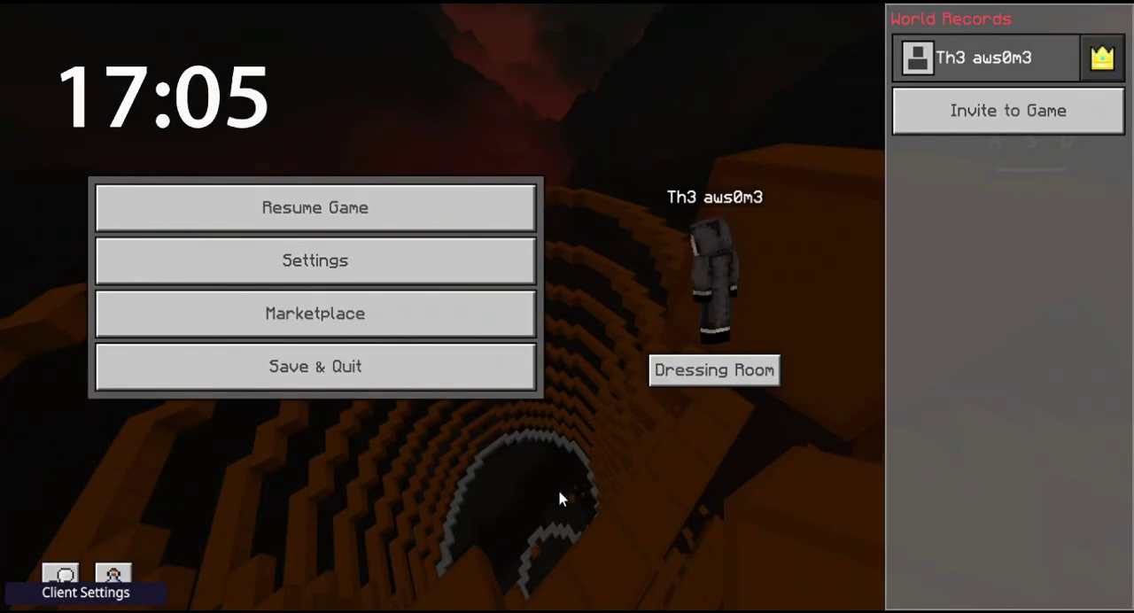
{"action": "key", "text": "Escape"}
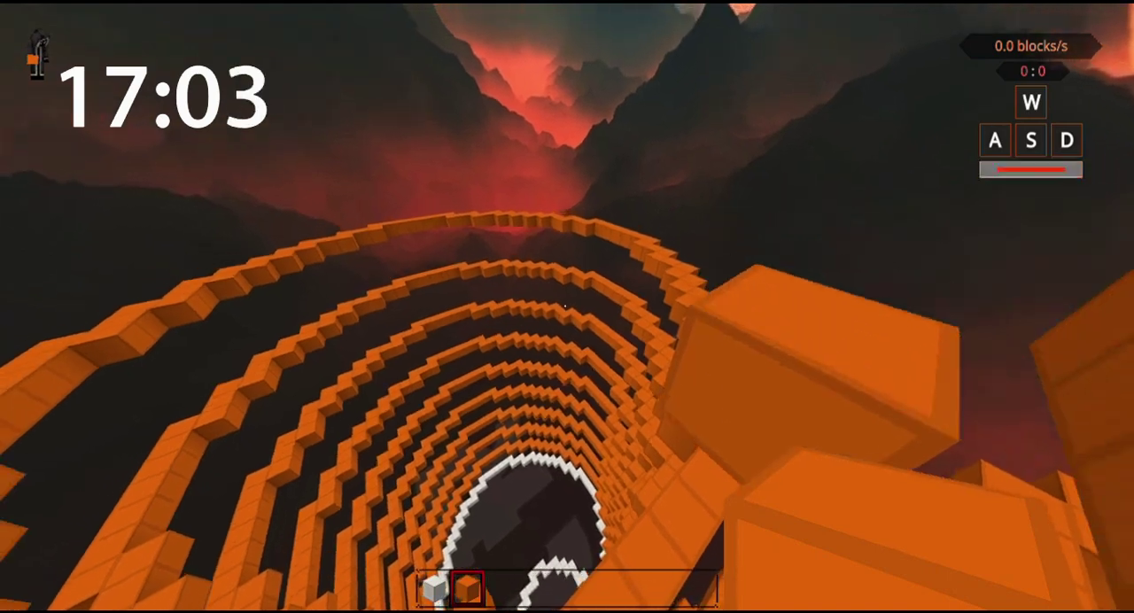
{"action": "key", "text": "w"}
{"action": "key", "text": "s"}
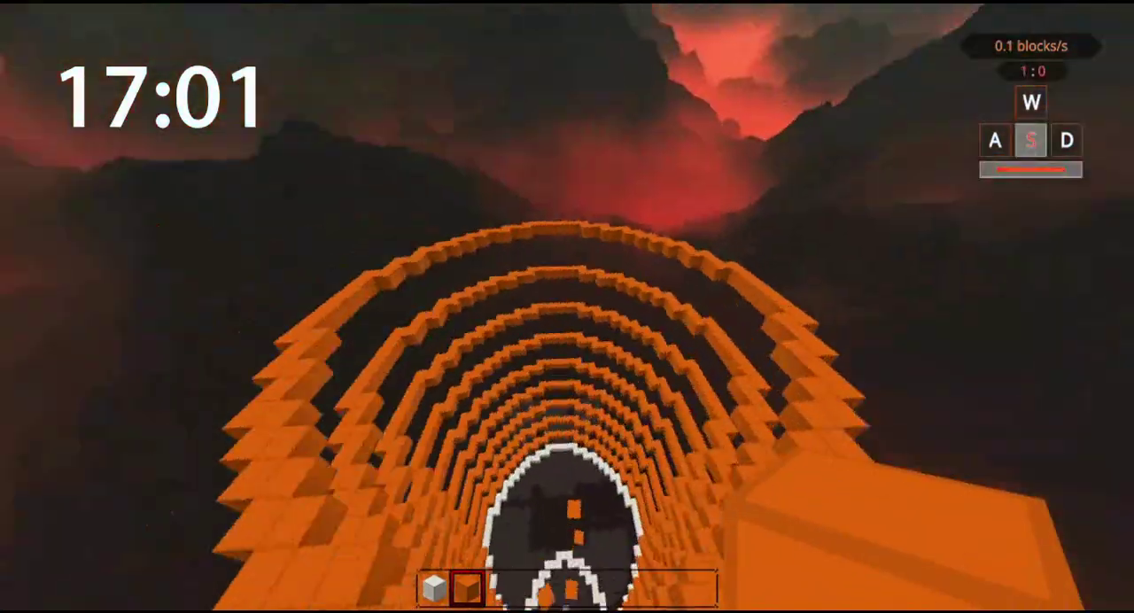
{"action": "key", "text": "w"}
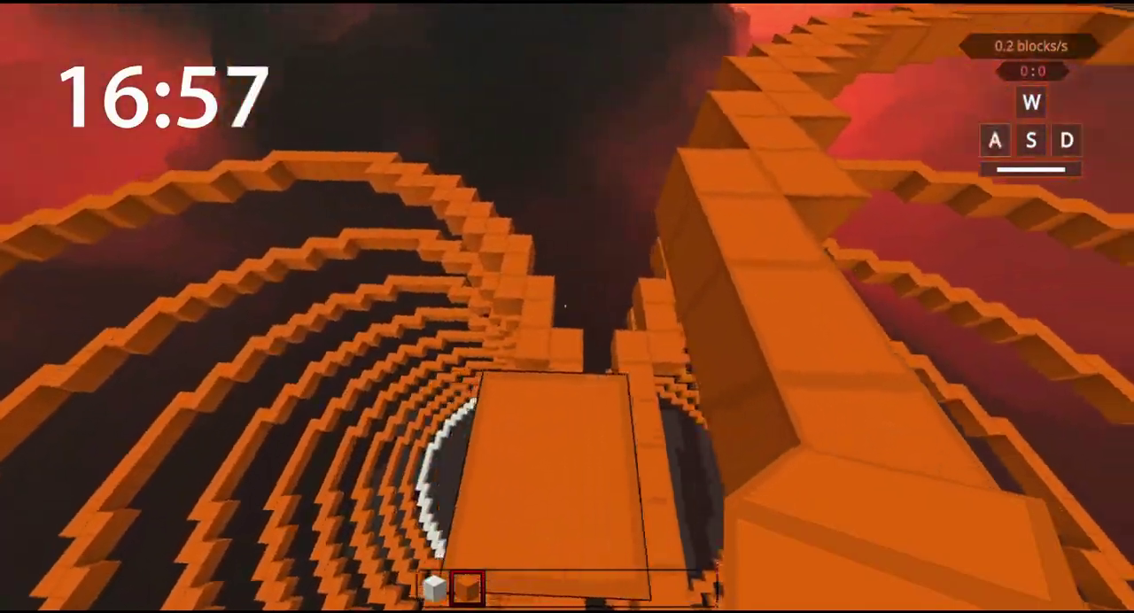
Walk forward along the orange spiral bridge toward its edge
{"action": "key", "text": "w"}
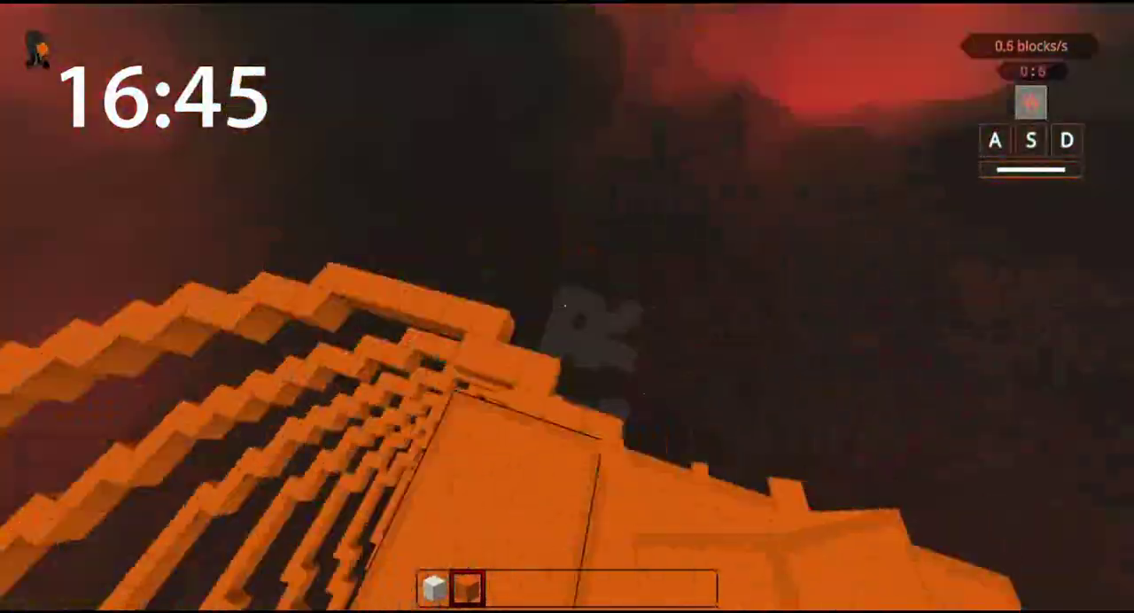
{"action": "key", "text": "w"}
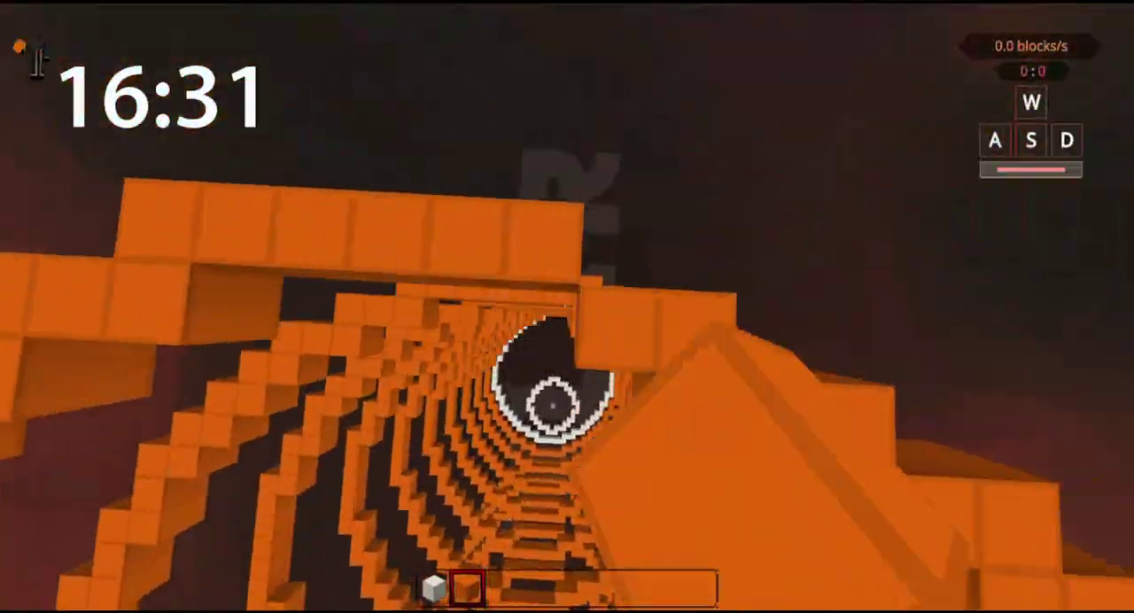
{"action": "key", "text": "w"}
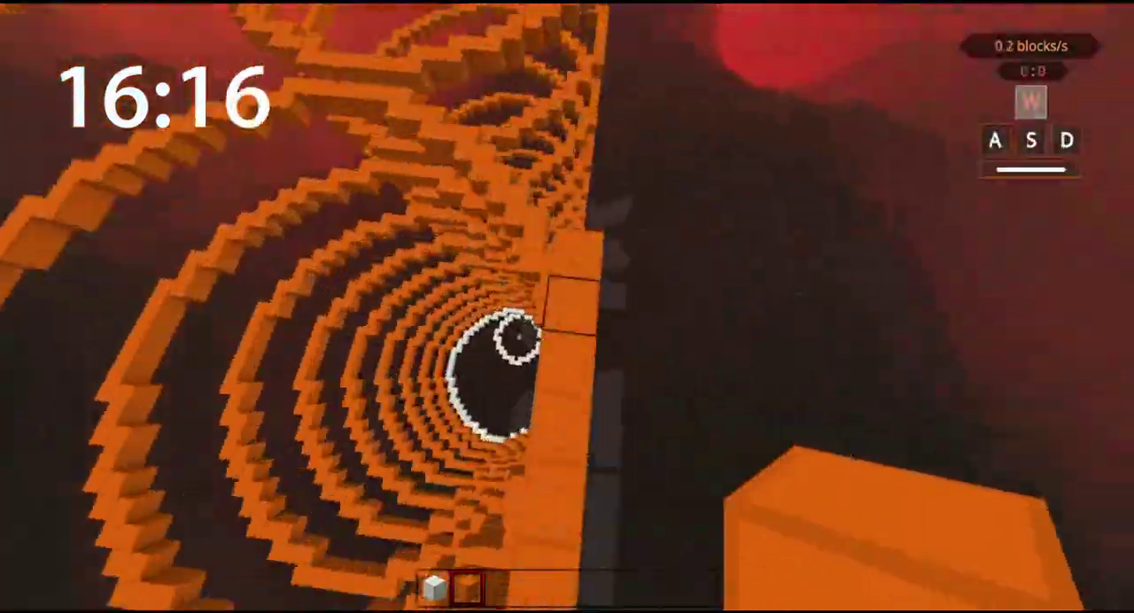
{"action": "key", "text": "w"}
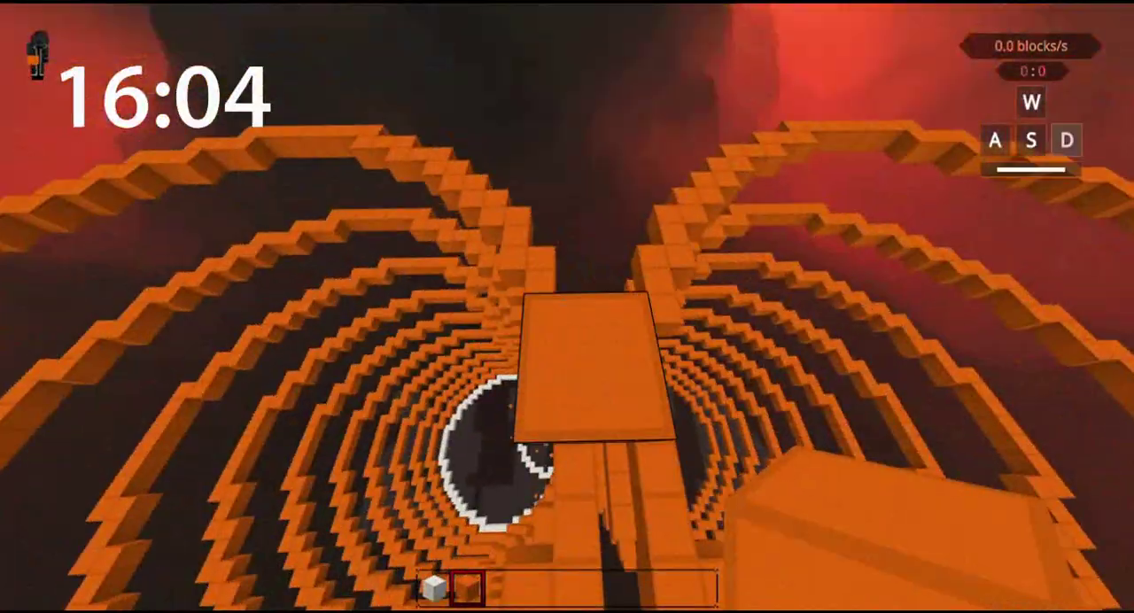
{"action": "key", "text": "w"}
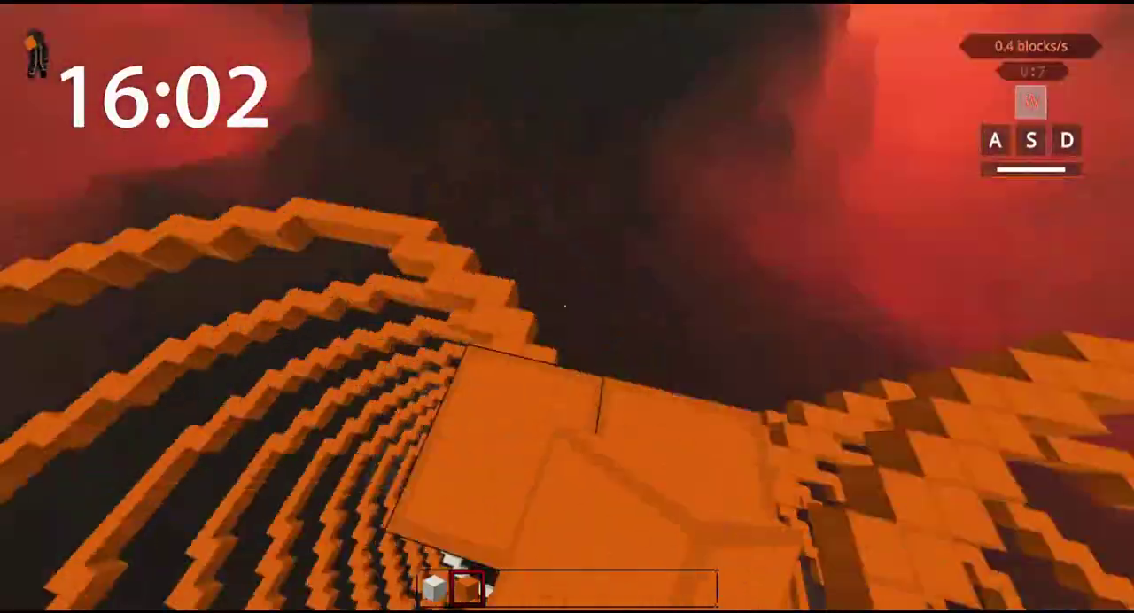
{"action": "key", "text": "w"}
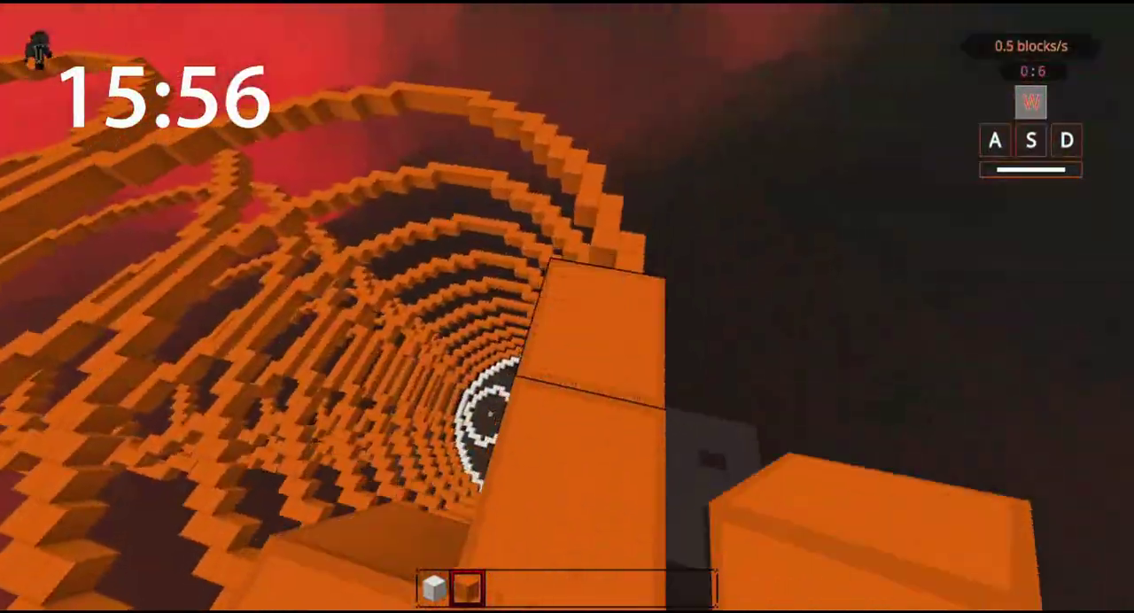
{"action": "key", "text": "w"}
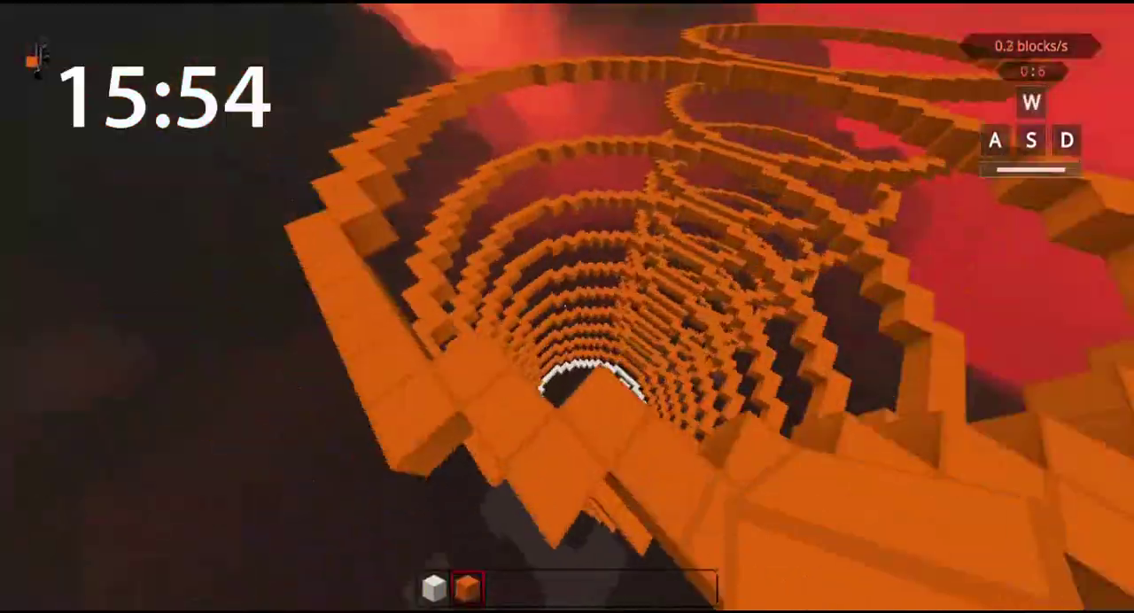
{"action": "key", "text": "w"}
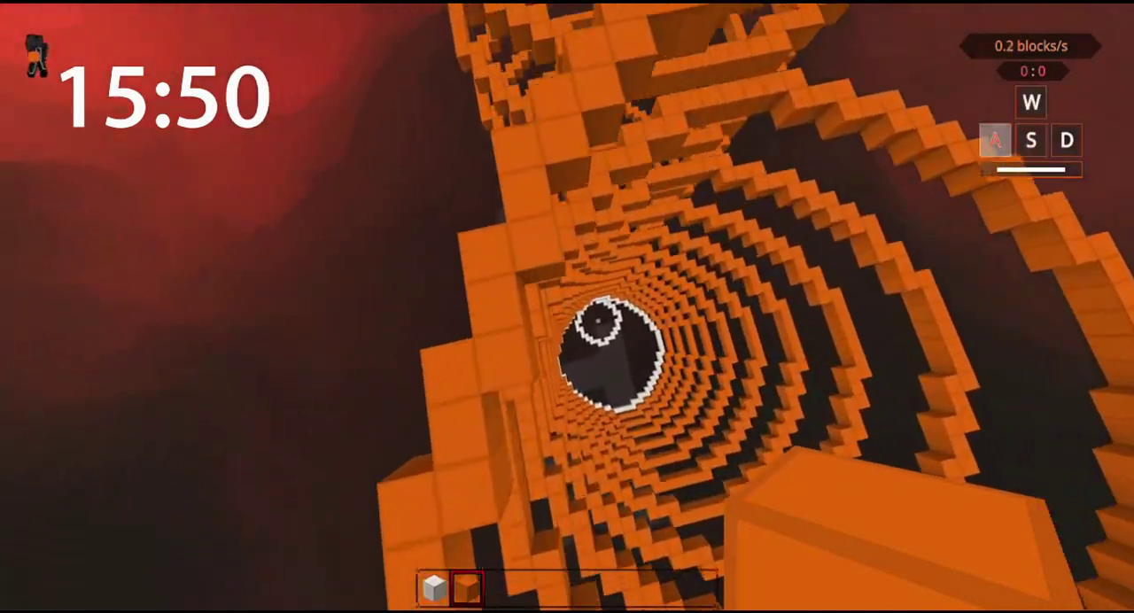
Realign sideways and keep walking along the spiral bridge
{"action": "key", "text": "a"}
{"action": "key", "text": "s"}
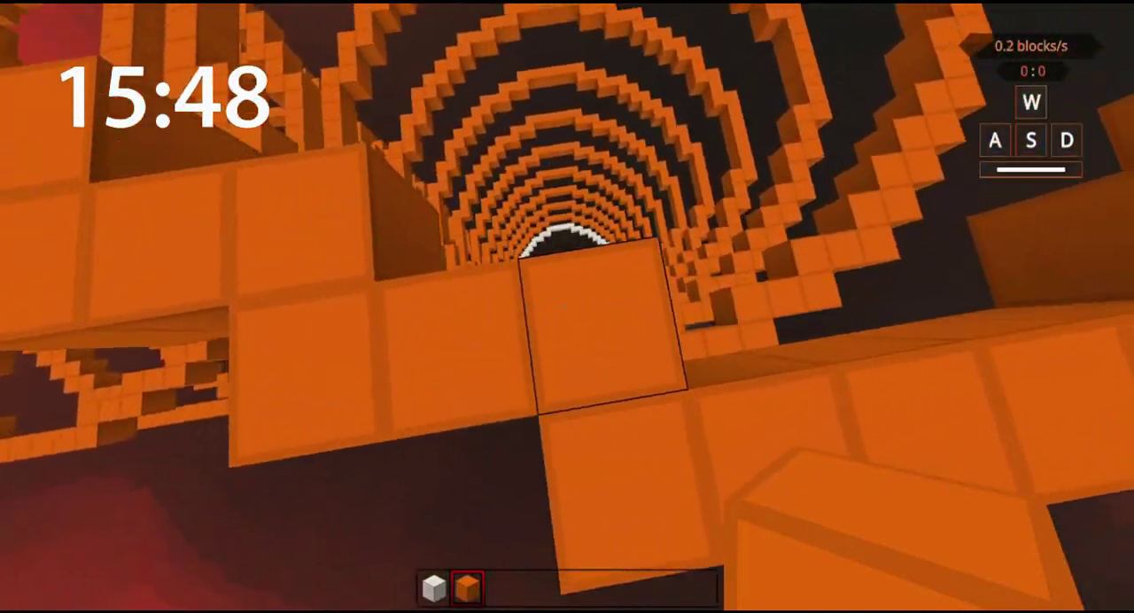
{"action": "key", "text": "a"}
{"action": "key", "text": "a"}
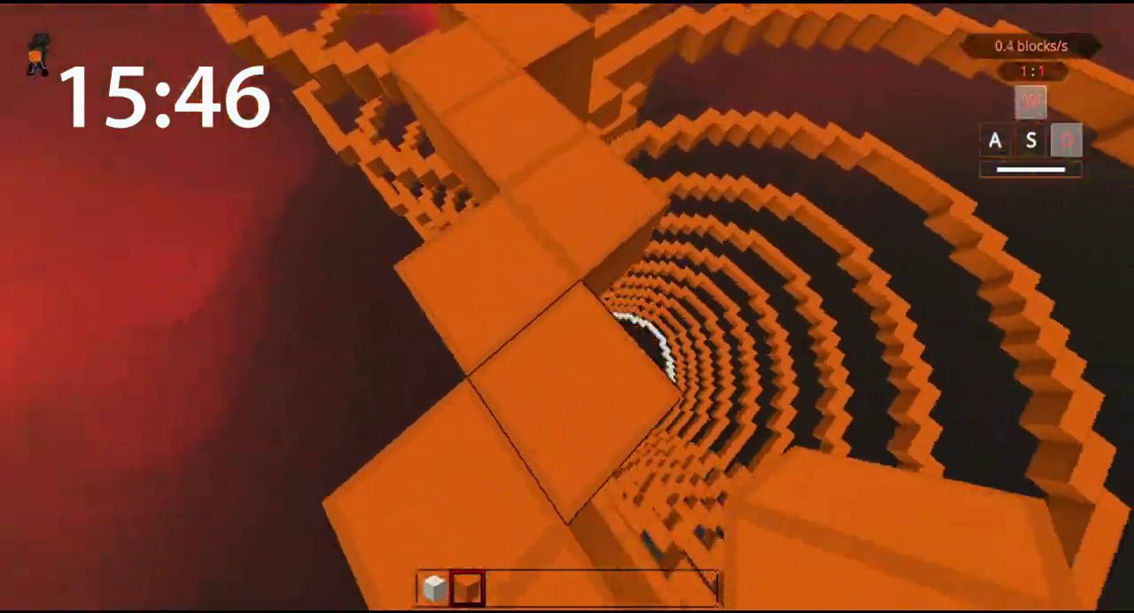
{"action": "key", "text": "w"}
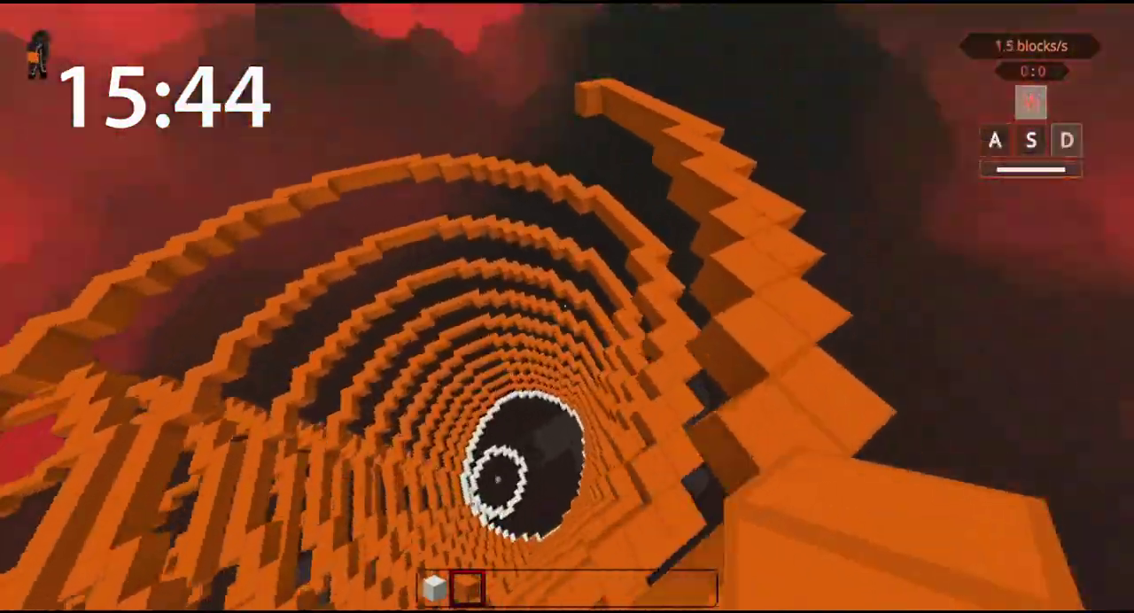
{"action": "key", "text": "w"}
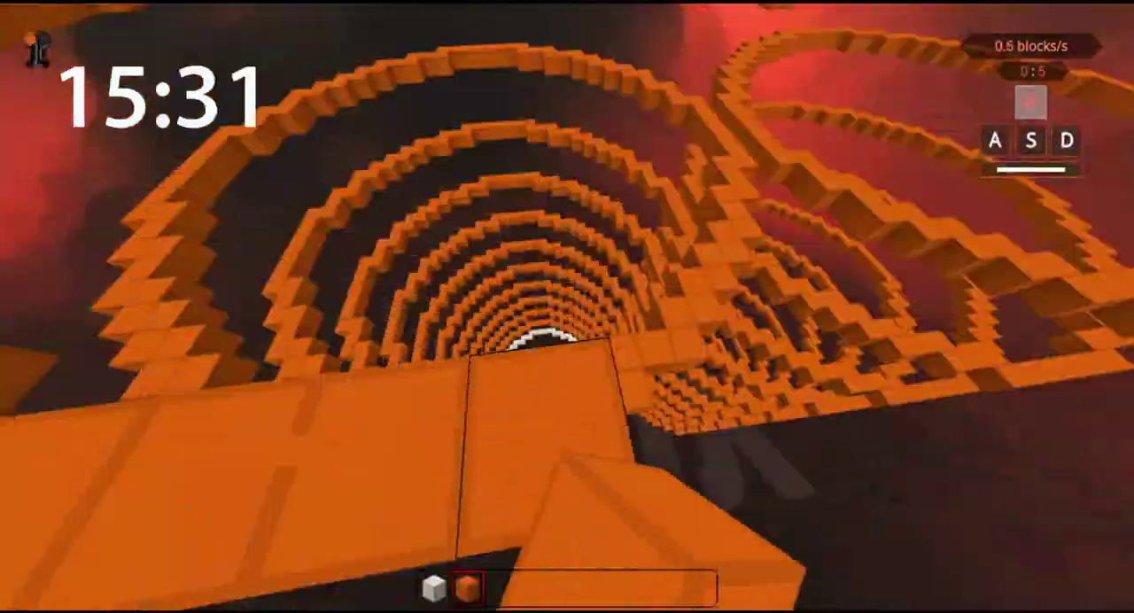
{"action": "key", "text": "d"}
{"action": "key", "text": "w"}
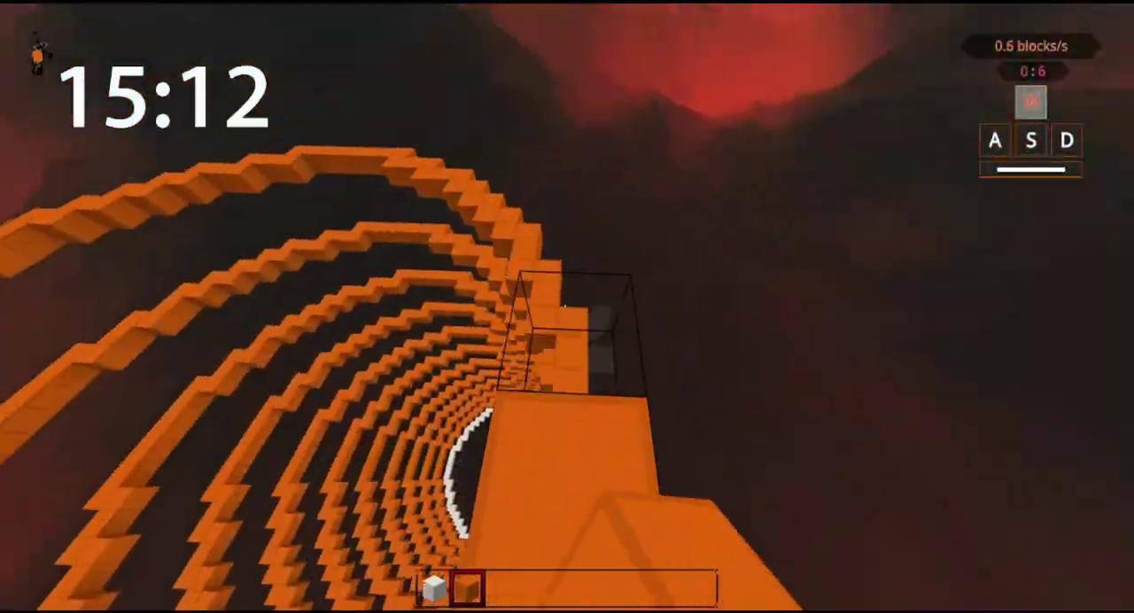
Walk to the end of the bridge, drifting along the spiral
{"action": "key", "text": "w"}
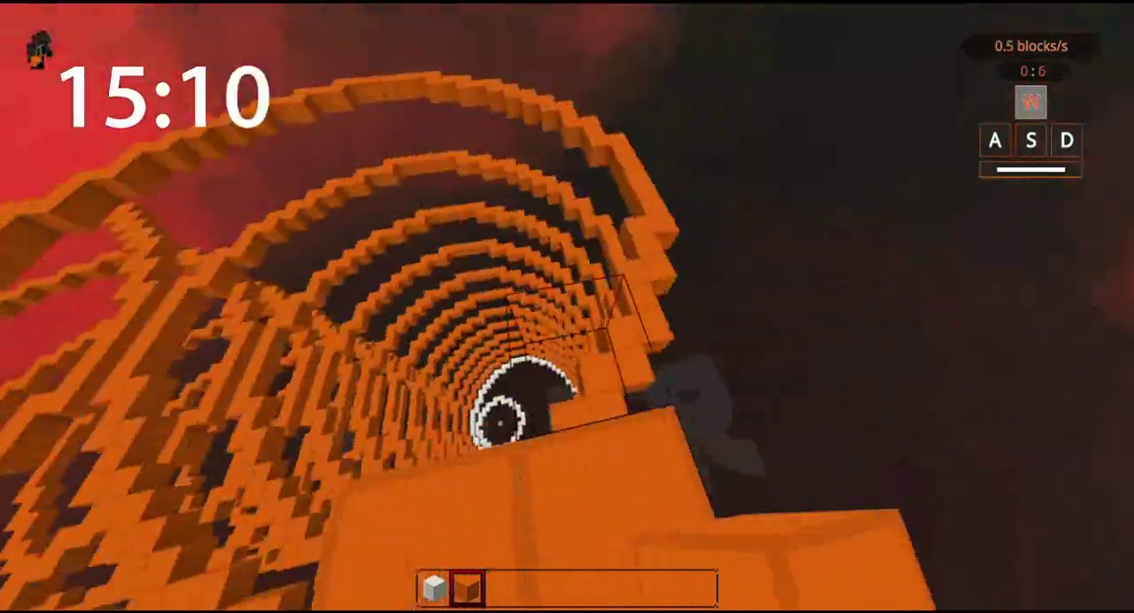
{"action": "key", "text": "w"}
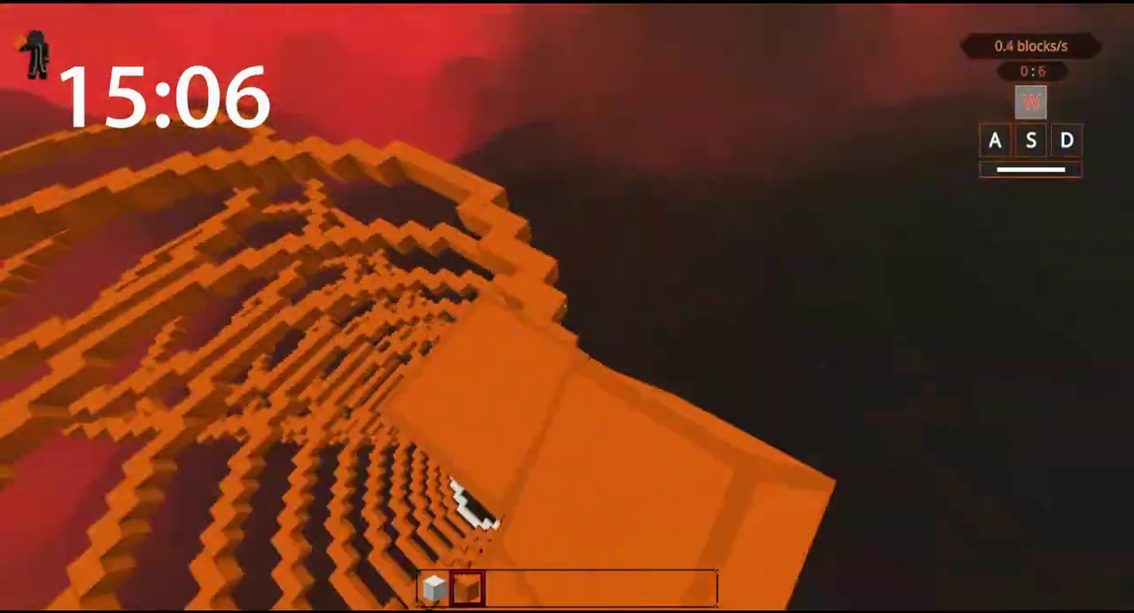
{"action": "key", "text": "w"}
{"action": "key", "text": "d"}
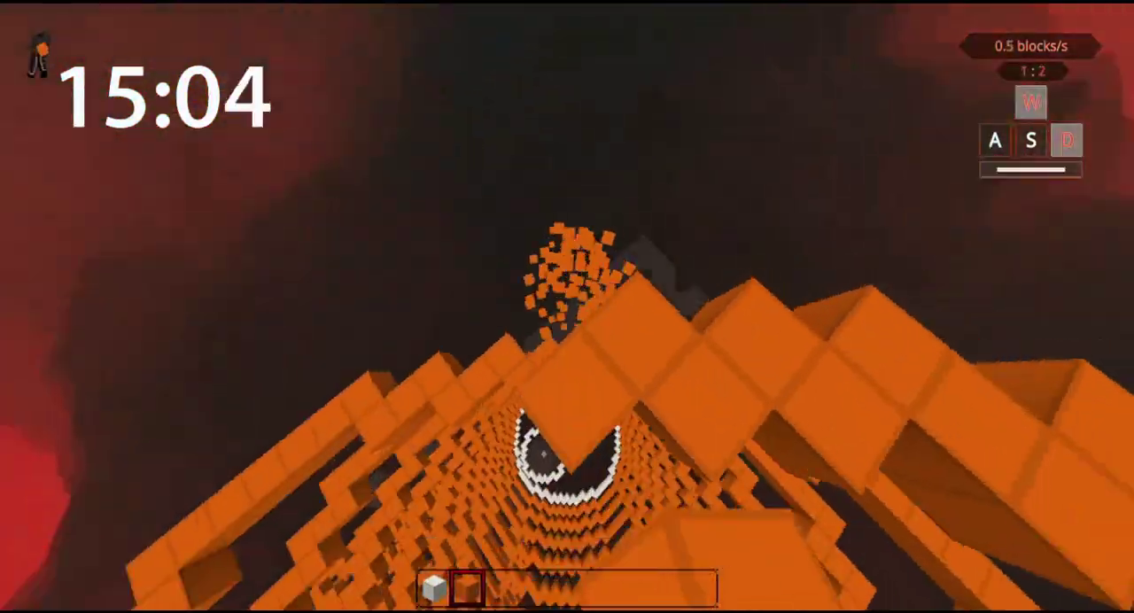
{"action": "key", "text": "d"}
{"action": "key", "text": "w"}
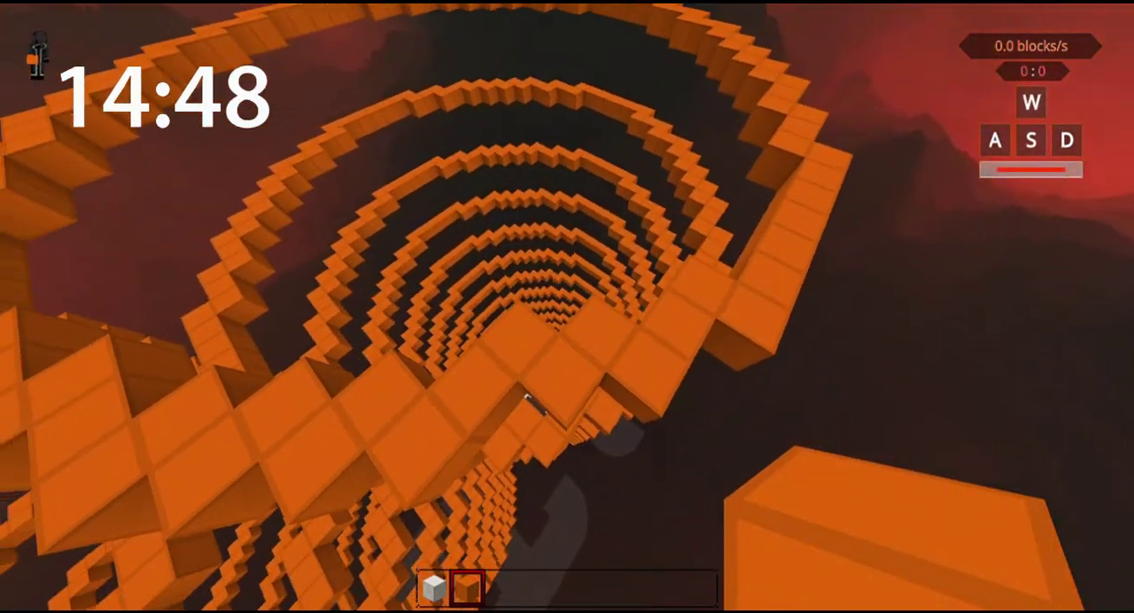
Back up, turn to face along the spiral, and return to the bridge end
{"action": "key", "text": "s"}
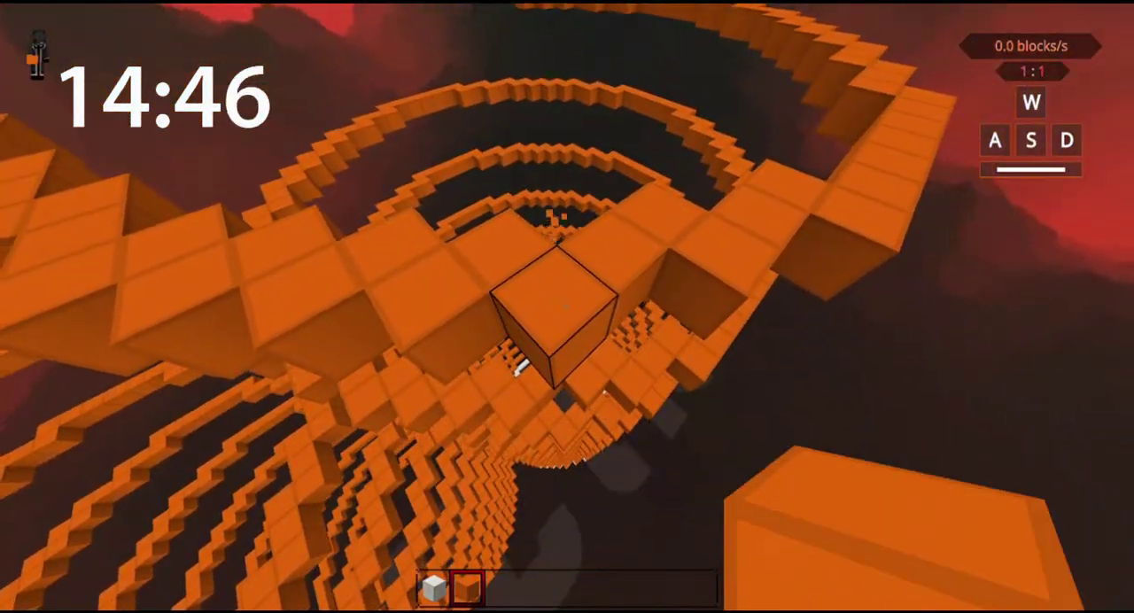
{"action": "key", "text": "s"}
{"action": "key", "text": "w"}
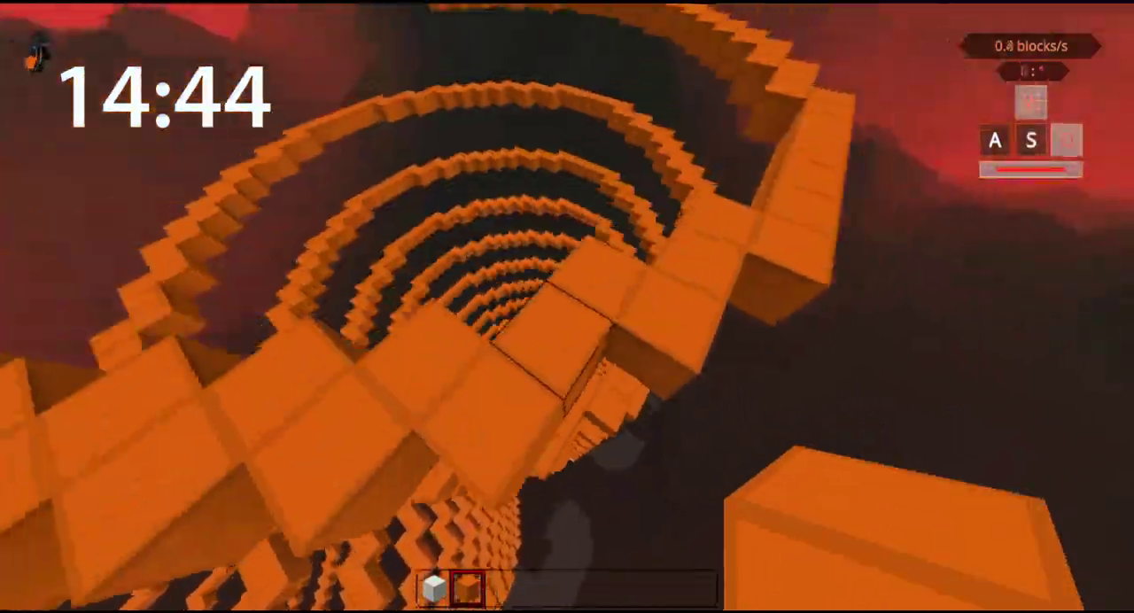
{"action": "key", "text": "w"}
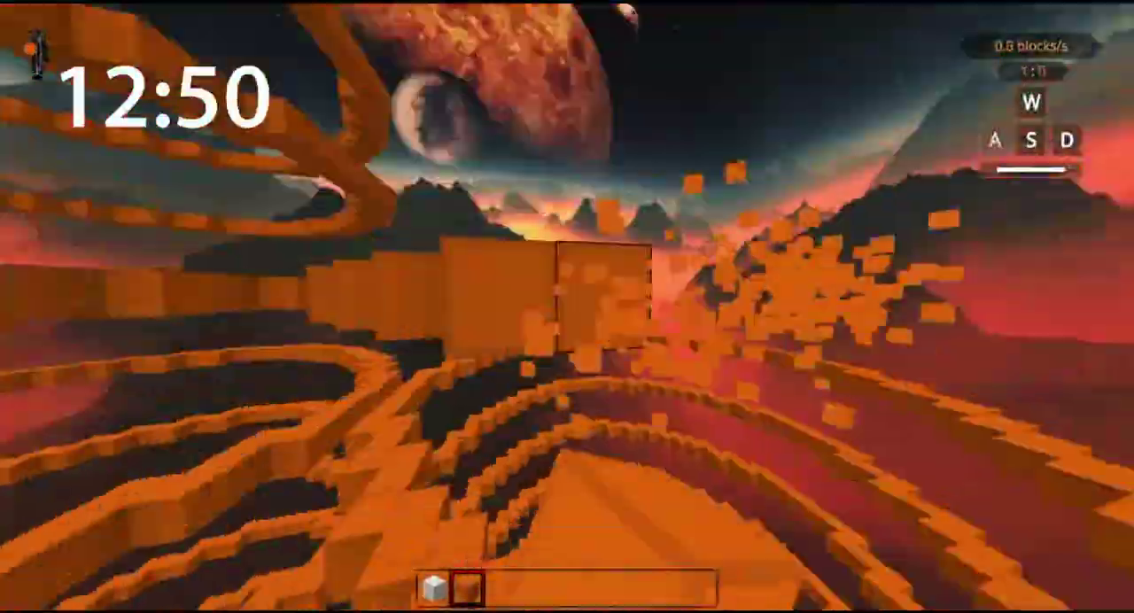
{"action": "key", "text": "w"}
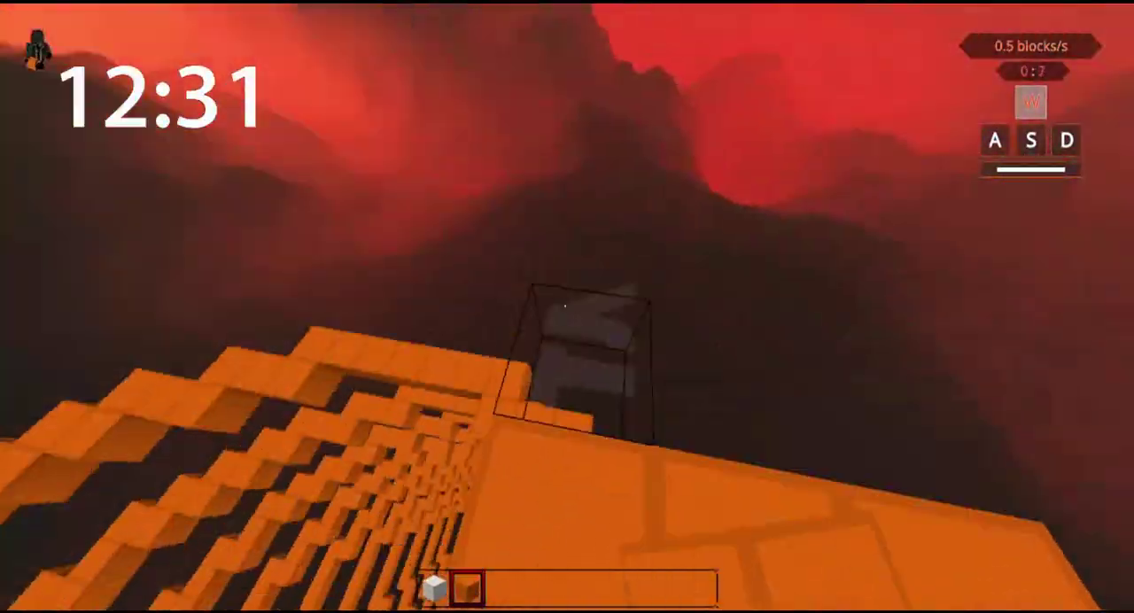
Place three orange wool blocks to extend the bridge
{"action": "right_click", "coordinate": [567, 307]}
{"action": "key", "text": "w"}
{"action": "key", "text": "w"}
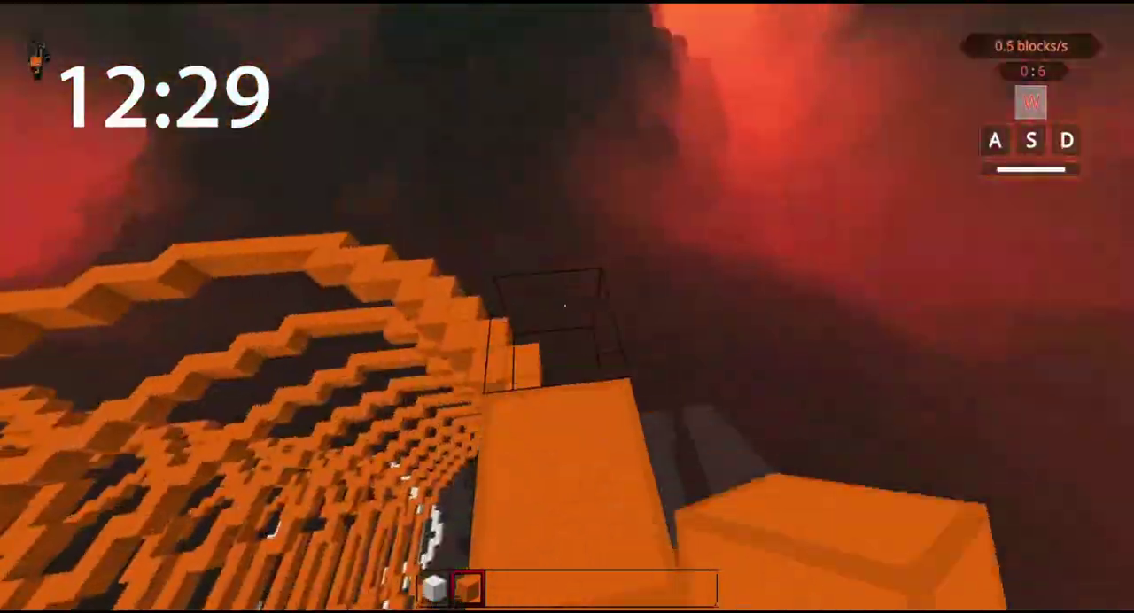
{"action": "right_click", "coordinate": [564, 307]}
{"action": "key", "text": "w"}
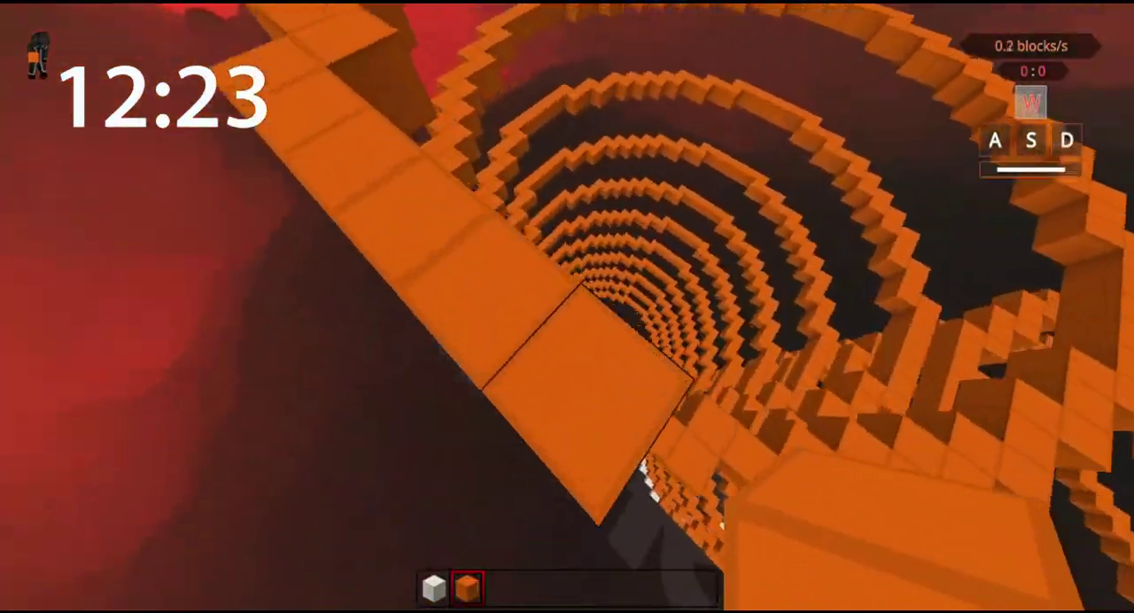
{"action": "right_click", "coordinate": [567, 307]}
Reposition along the spiral and open the pause menu
{"action": "key", "text": "d"}
{"action": "key", "text": "w"}
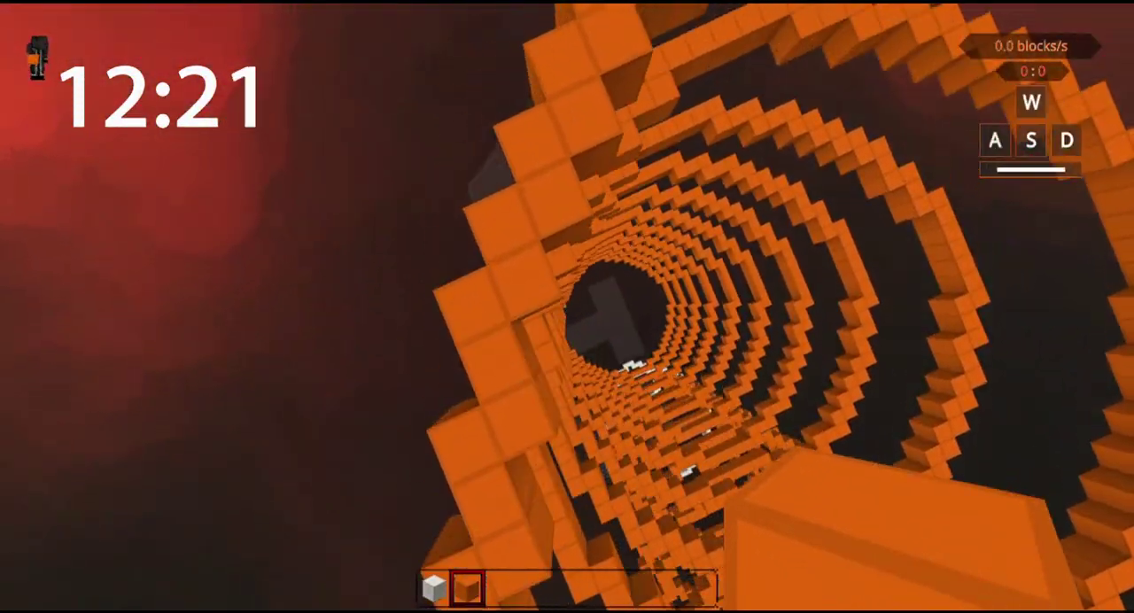
{"action": "key", "text": "s"}
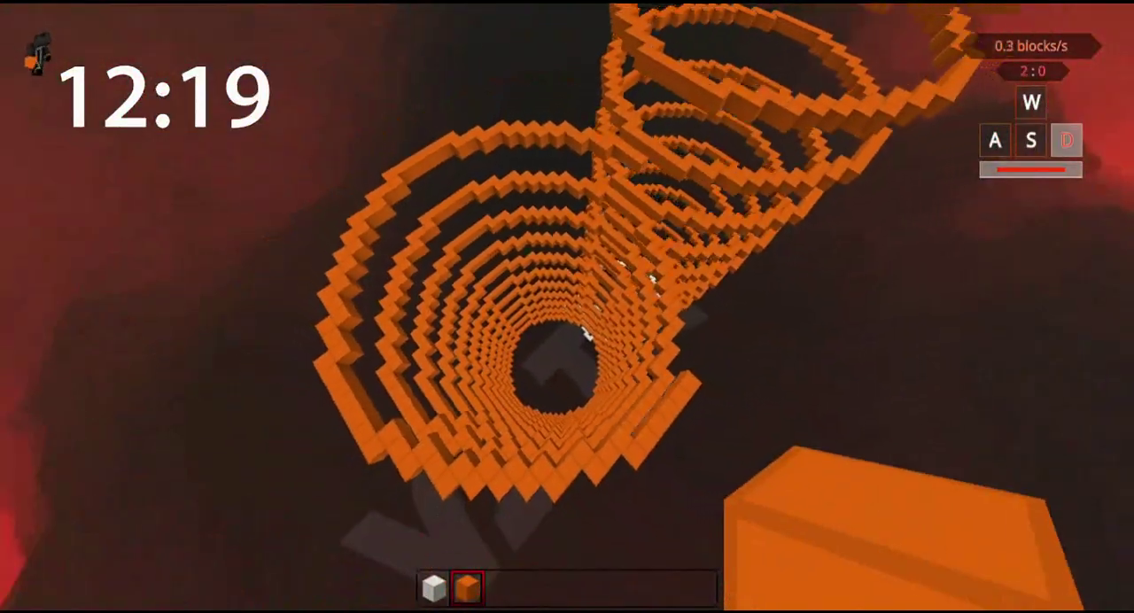
{"action": "key", "text": "d"}
{"action": "key", "text": "w"}
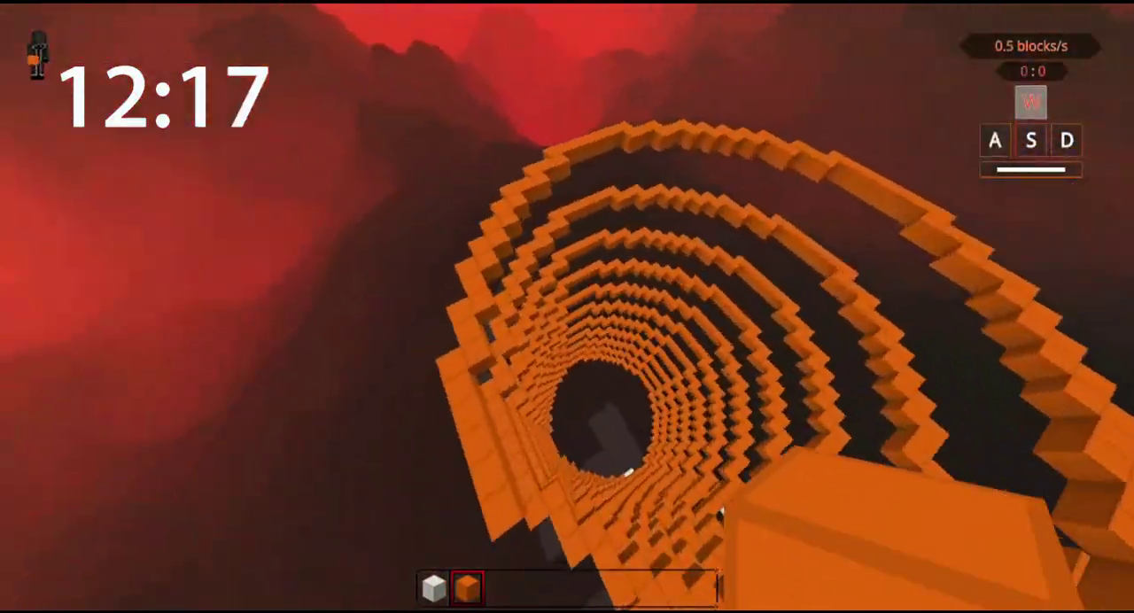
{"action": "key", "text": "w"}
{"action": "key", "text": "Escape"}
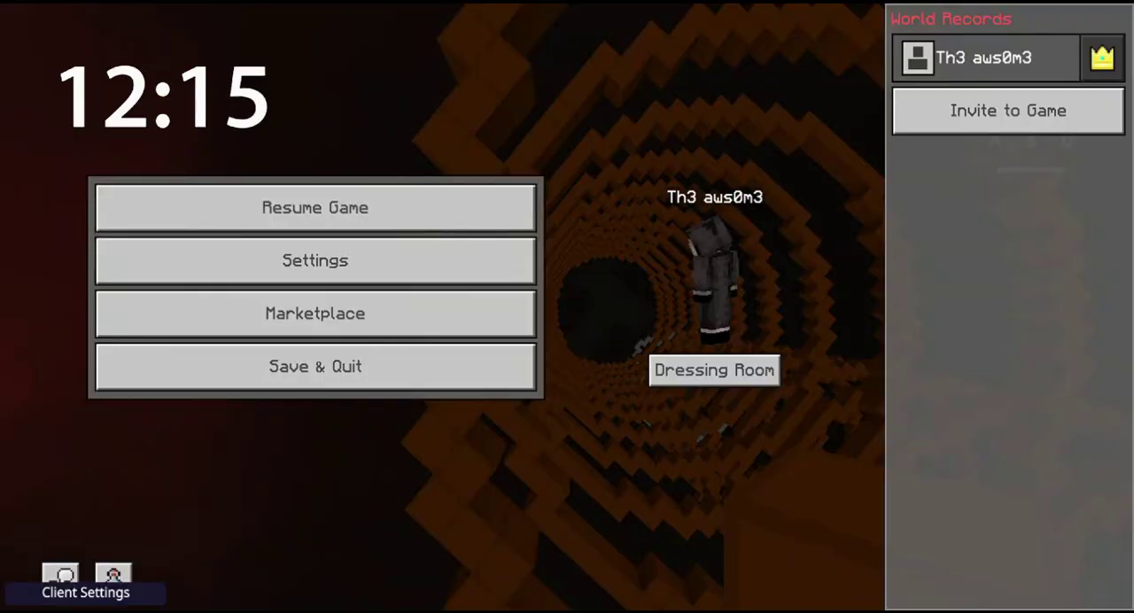
Resume, walk forward along the orange bridge, then pause again
{"action": "key", "text": "Escape"}
{"action": "key", "text": "w"}
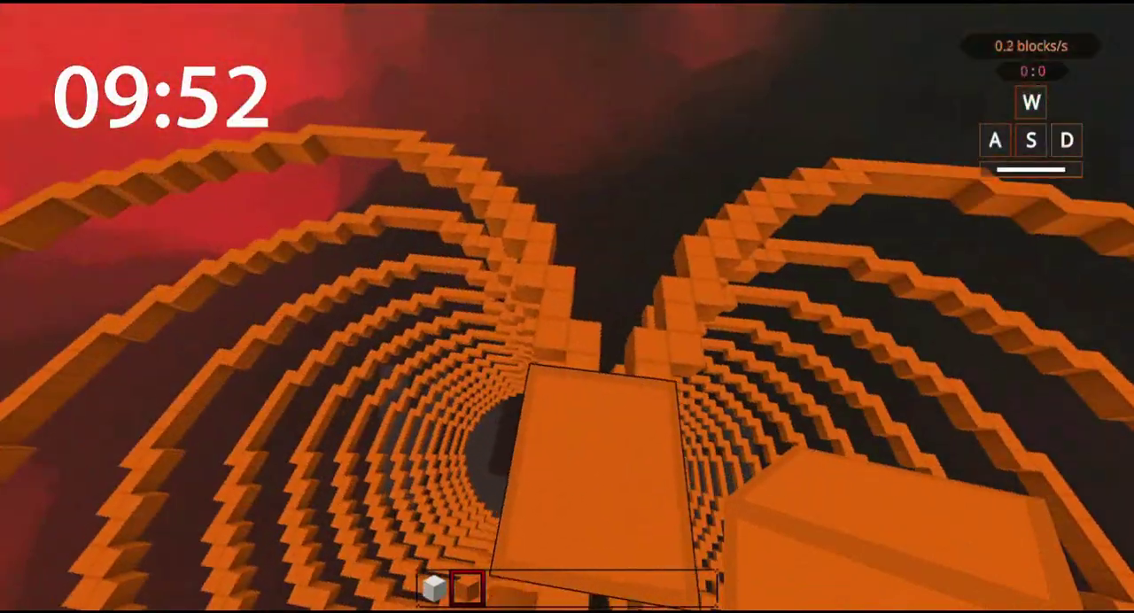
{"action": "key", "text": "Escape"}
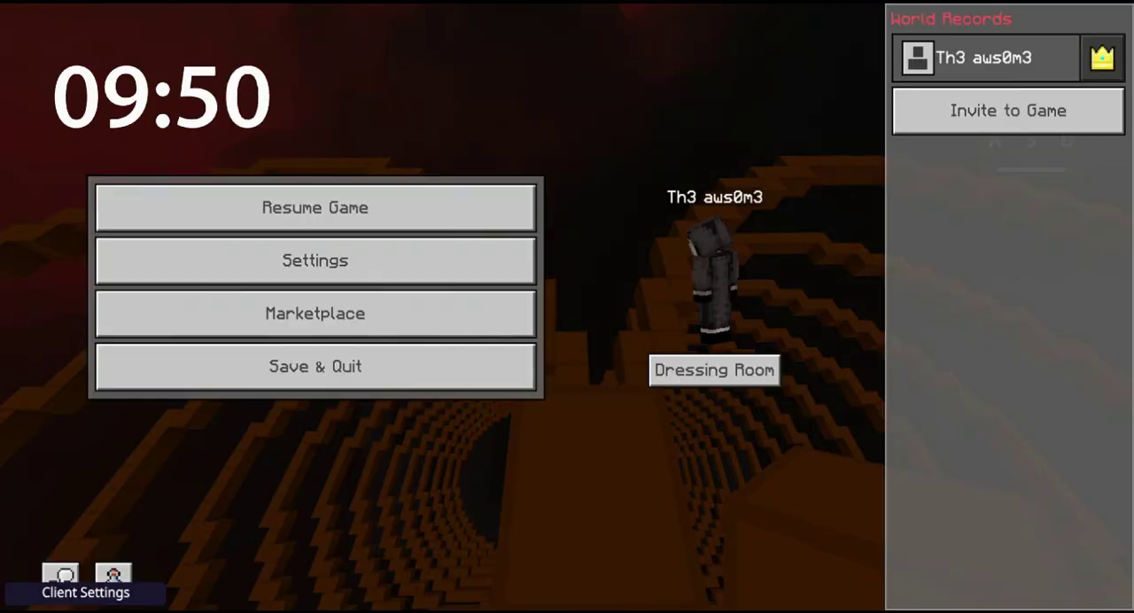
Resume play on the orange bridge, facing down the spiral tunnel
{"action": "key", "text": "Escape"}
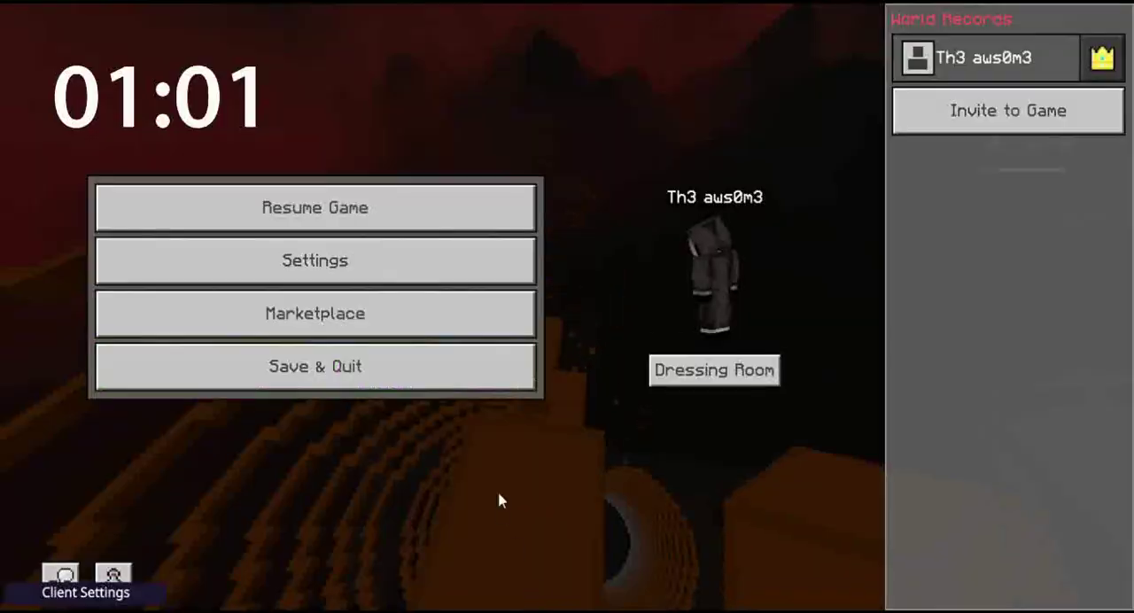
{"action": "key", "text": "Escape"}
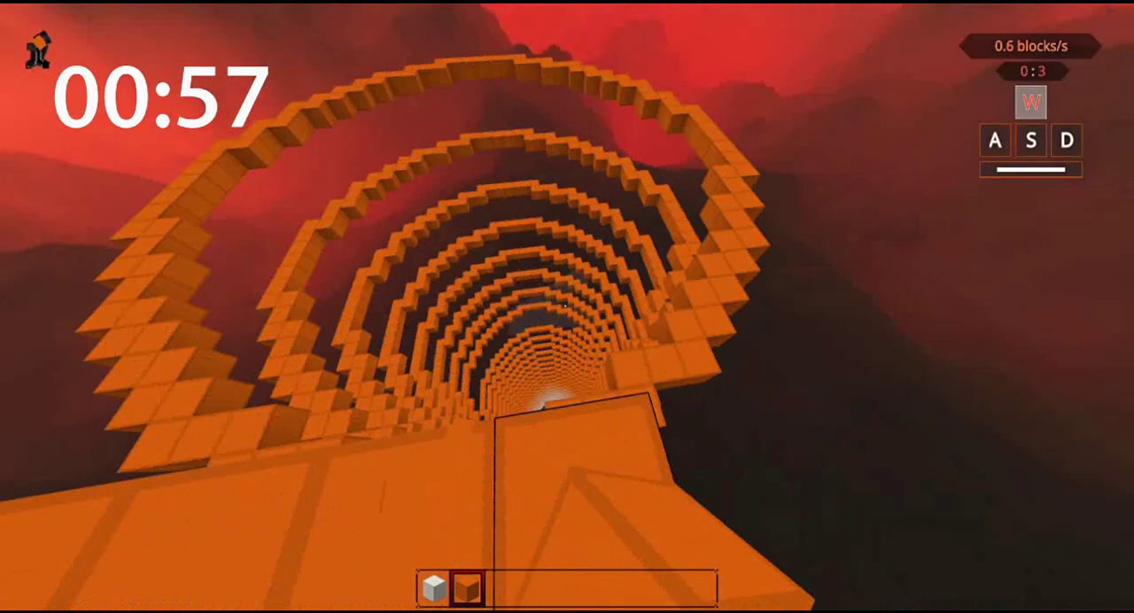
Walk forward along the orange spiral path, sidestepping to stay on it
{"action": "key", "text": "w"}
{"action": "key", "text": "w"}
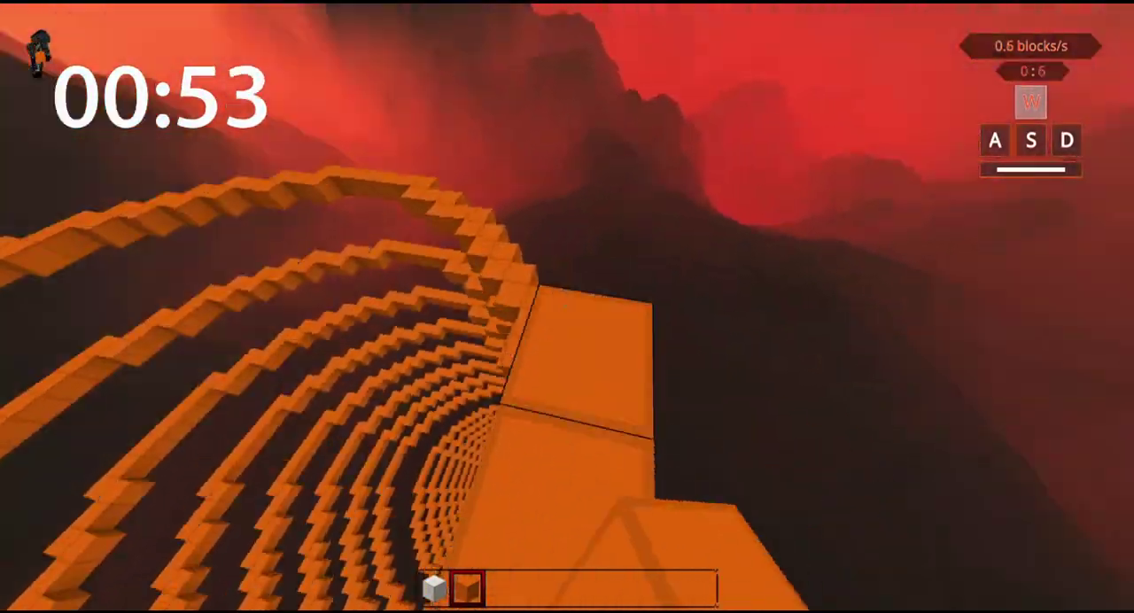
{"action": "key", "text": "w"}
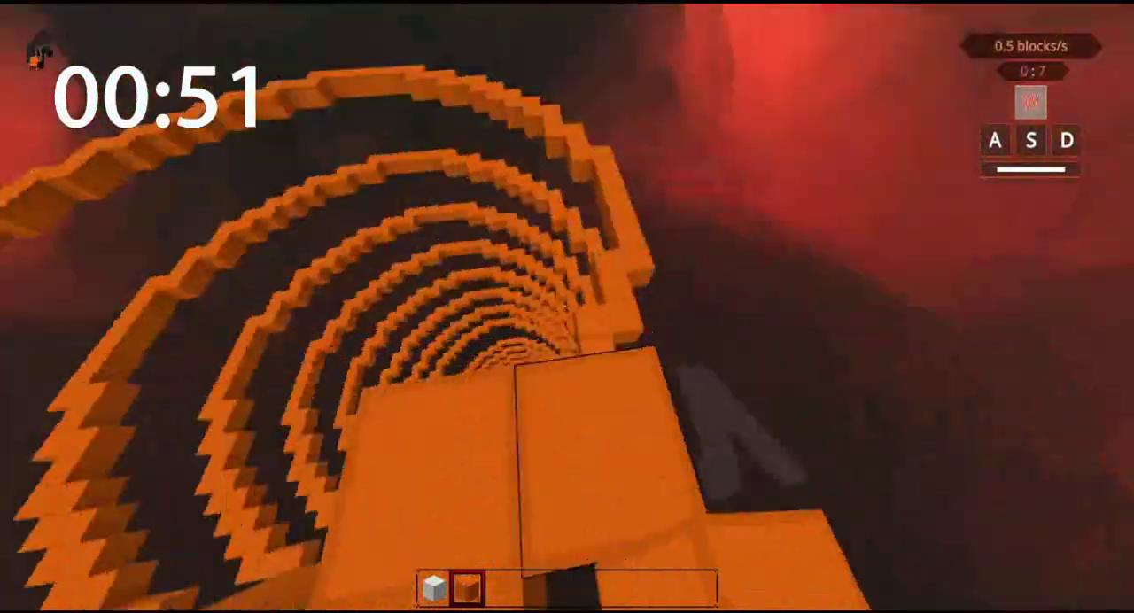
{"action": "key", "text": "w"}
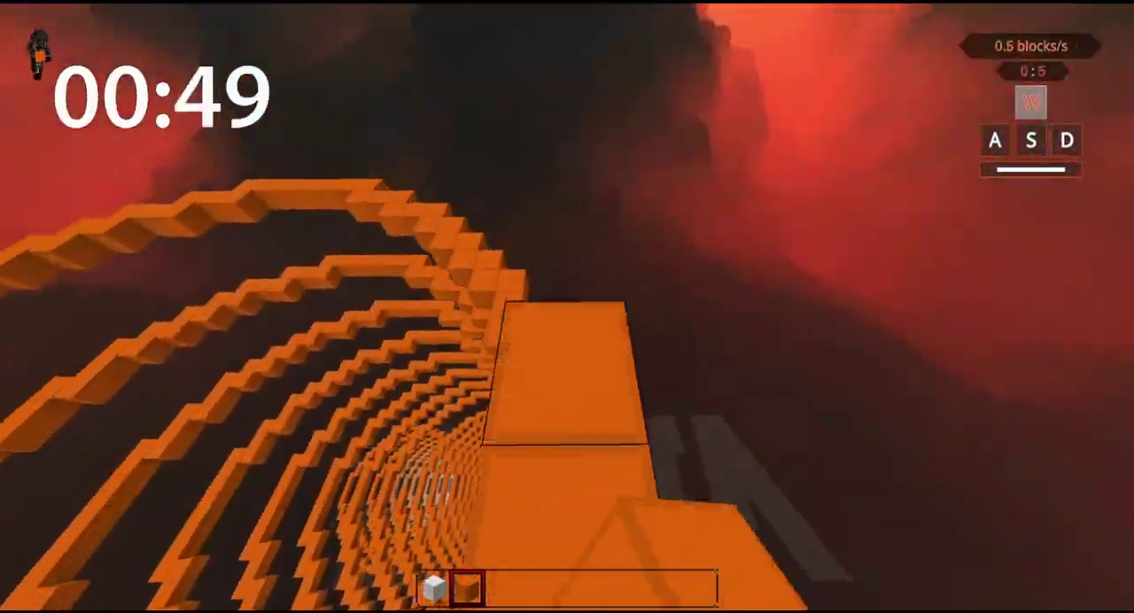
{"action": "key", "text": "w"}
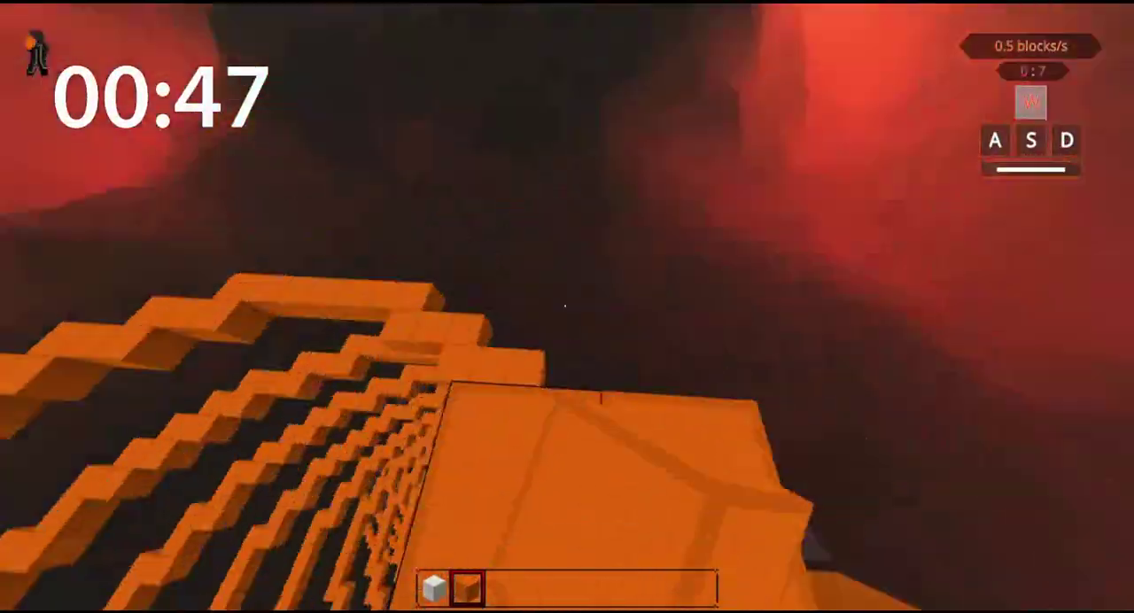
{"action": "key", "text": "w"}
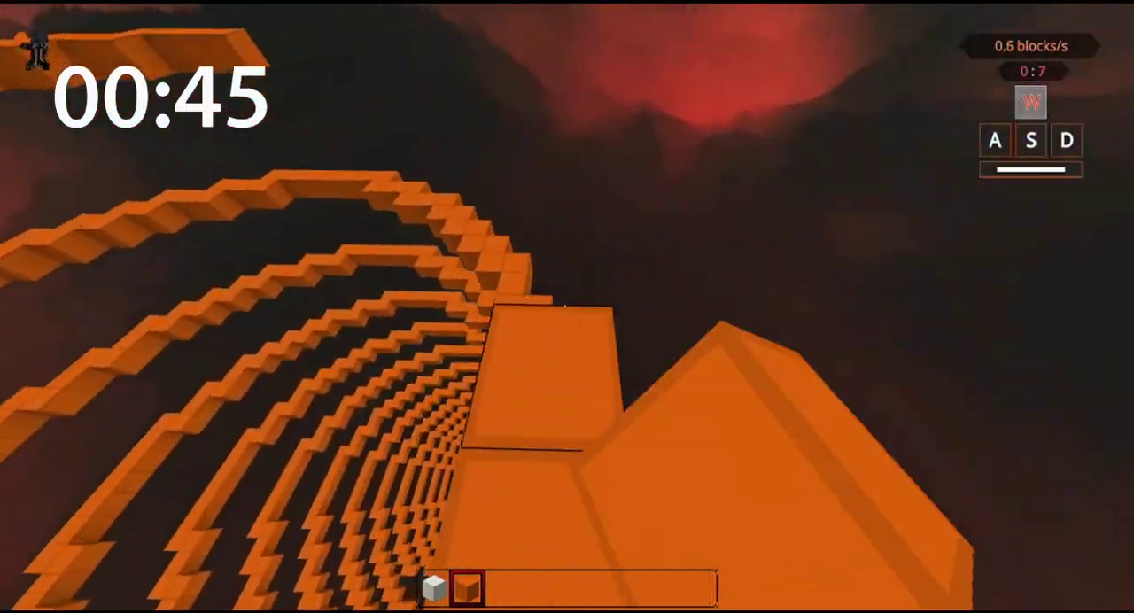
{"action": "key", "text": "w"}
{"action": "key", "text": "w"}
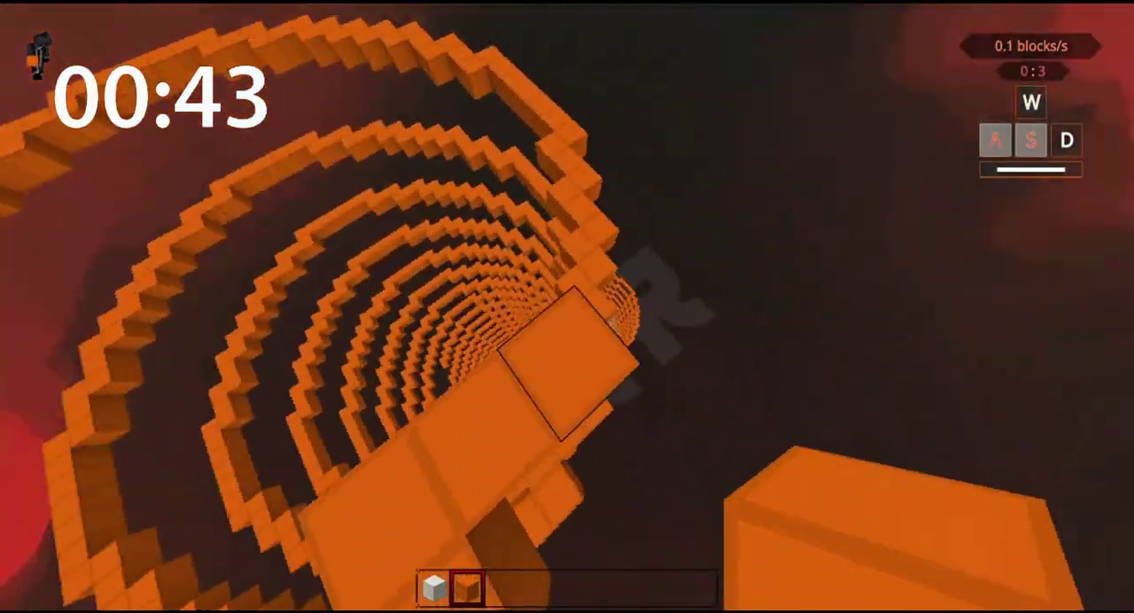
{"action": "key", "text": "a"}
{"action": "key", "text": "a"}
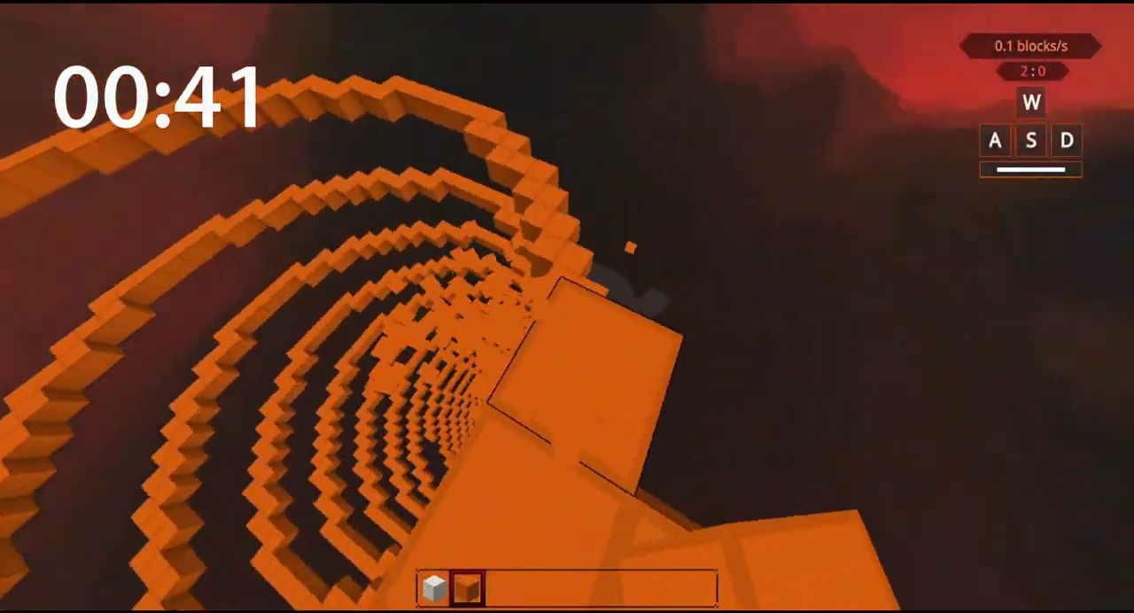
{"action": "key", "text": "w"}
Walk to the path's end, place an orange wool block, and line up the next
{"action": "key", "text": "w"}
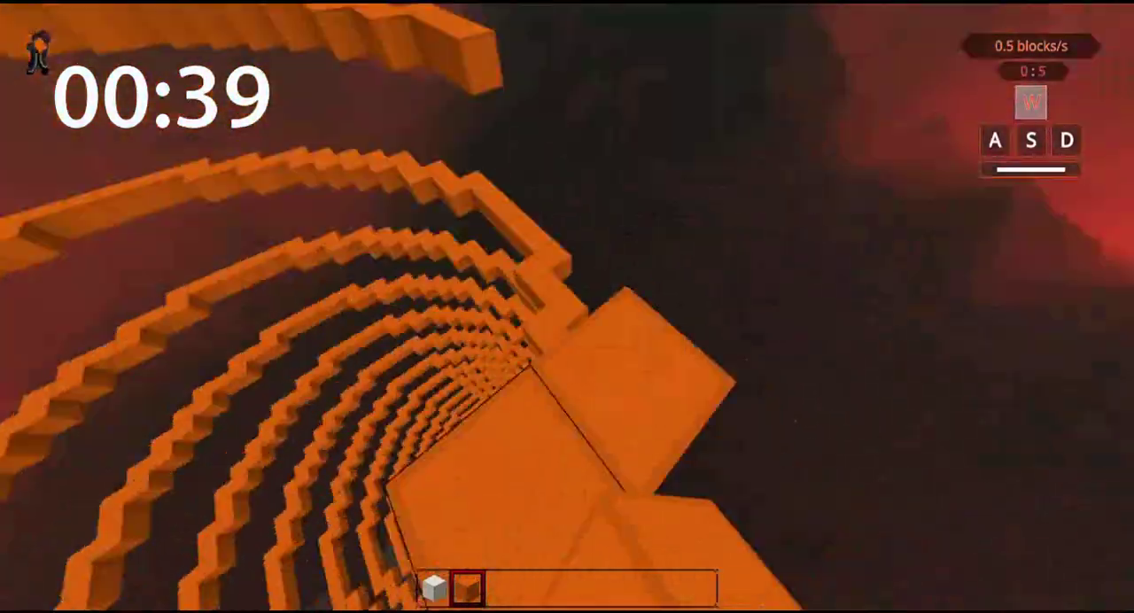
{"action": "key", "text": "s"}
{"action": "key", "text": "w"}
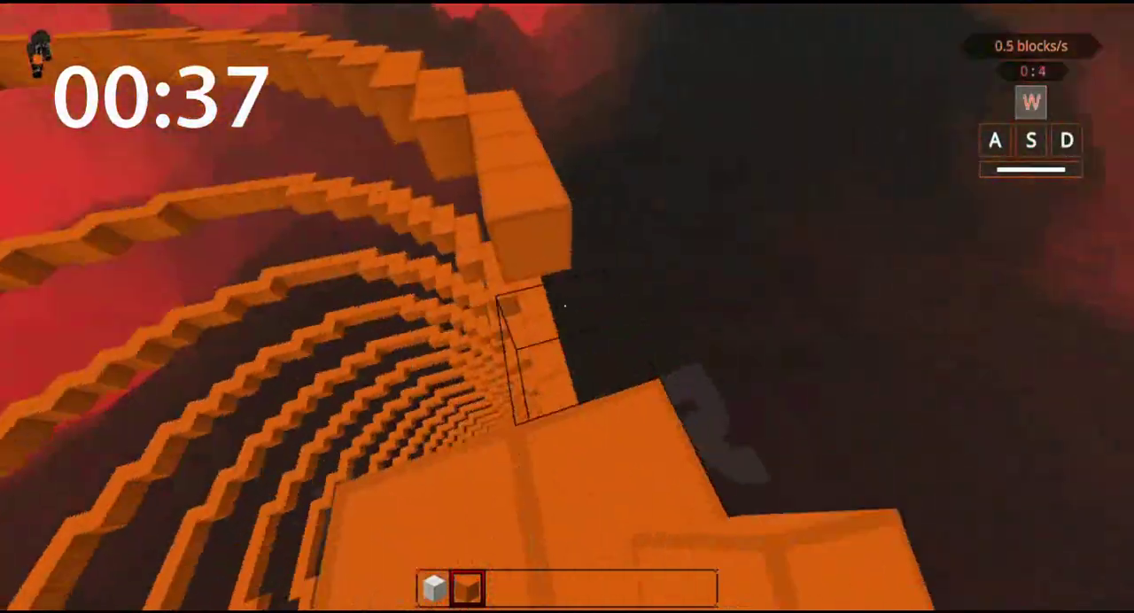
{"action": "key", "text": "w"}
{"action": "right_click", "coordinate": [567, 306]}
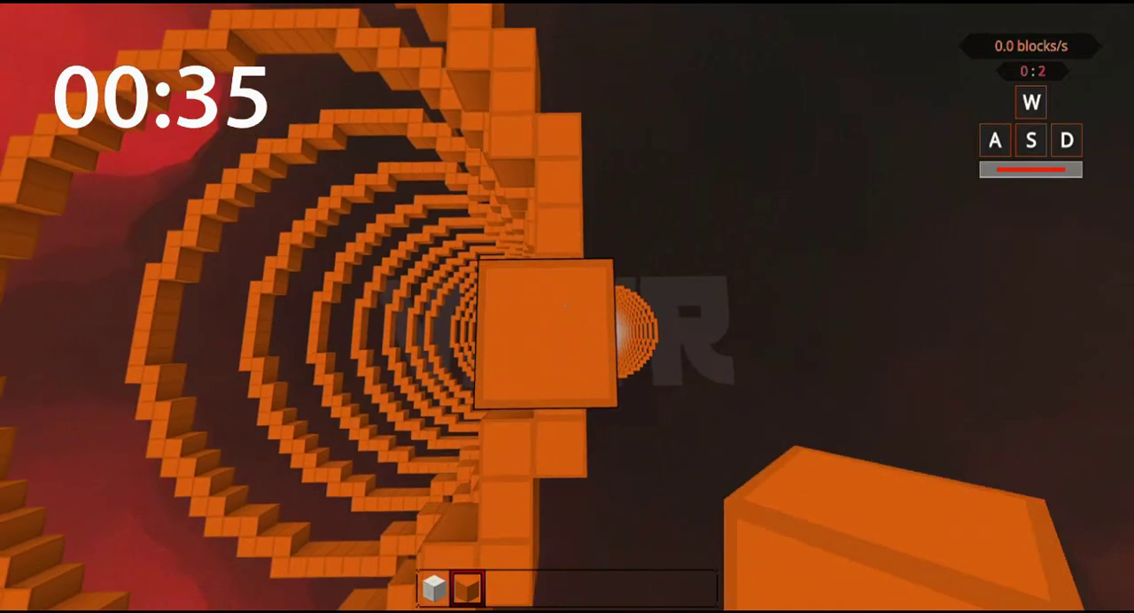
{"action": "key", "text": "w"}
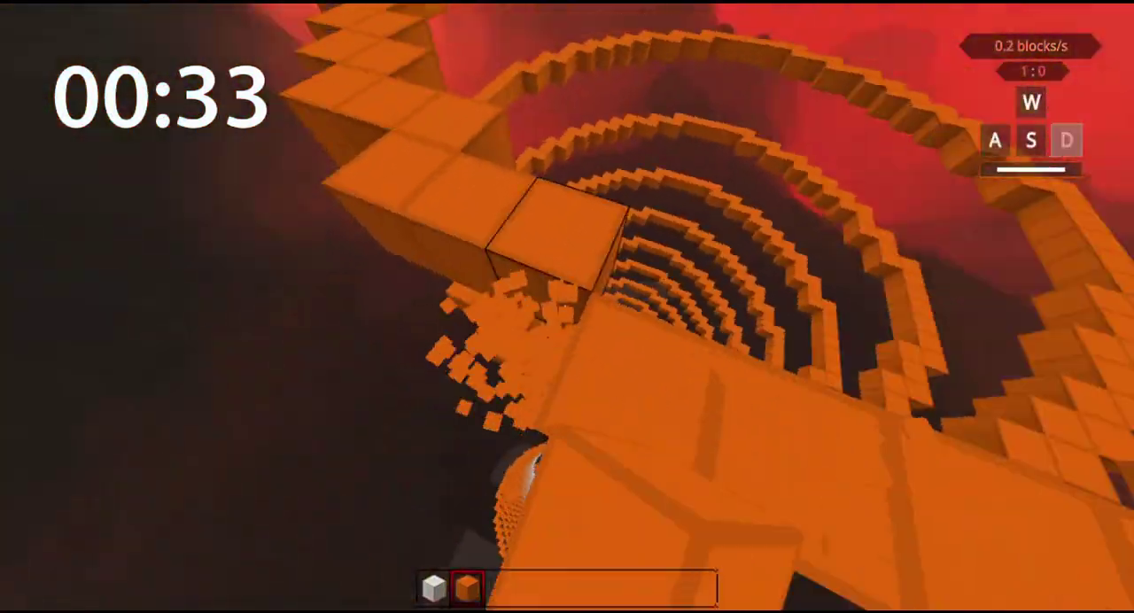
{"action": "key", "text": "a"}
{"action": "key", "text": "w"}
{"action": "key", "text": "w"}
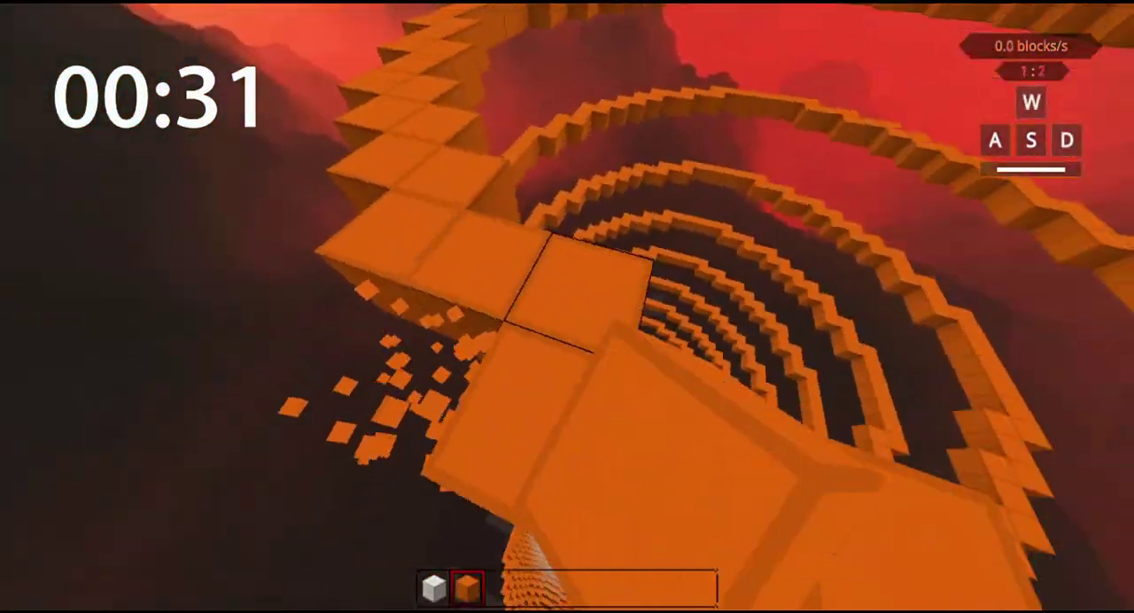
{"action": "key", "text": "d"}
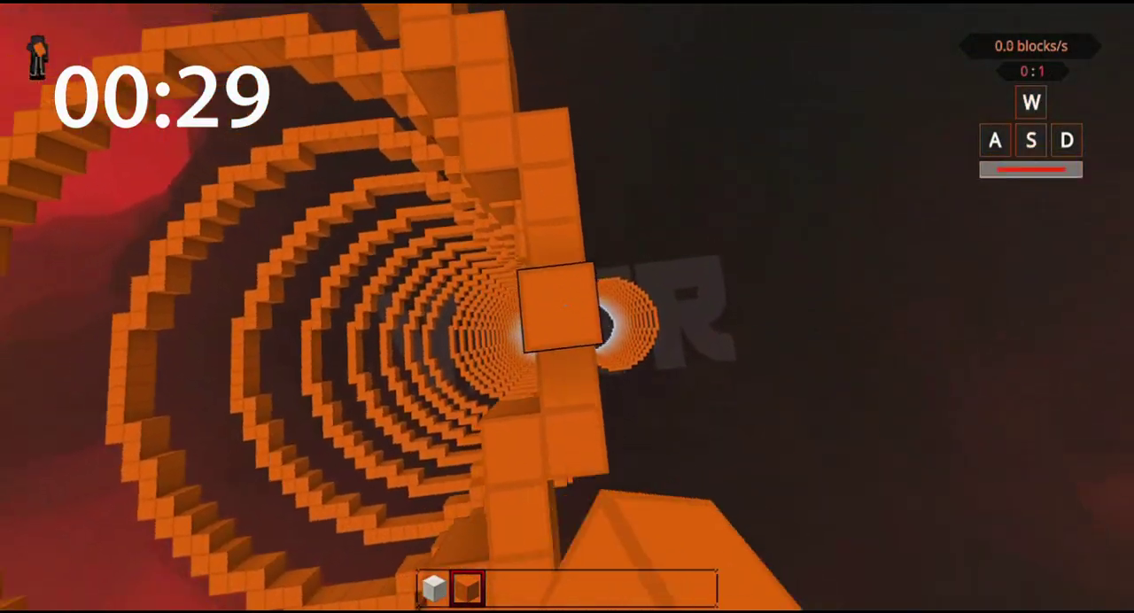
Extend the path with two more orange wool blocks, then turn to face the tunnel
{"action": "key", "text": "w"}
{"action": "right_click", "coordinate": [567, 306]}
{"action": "key", "text": "w"}
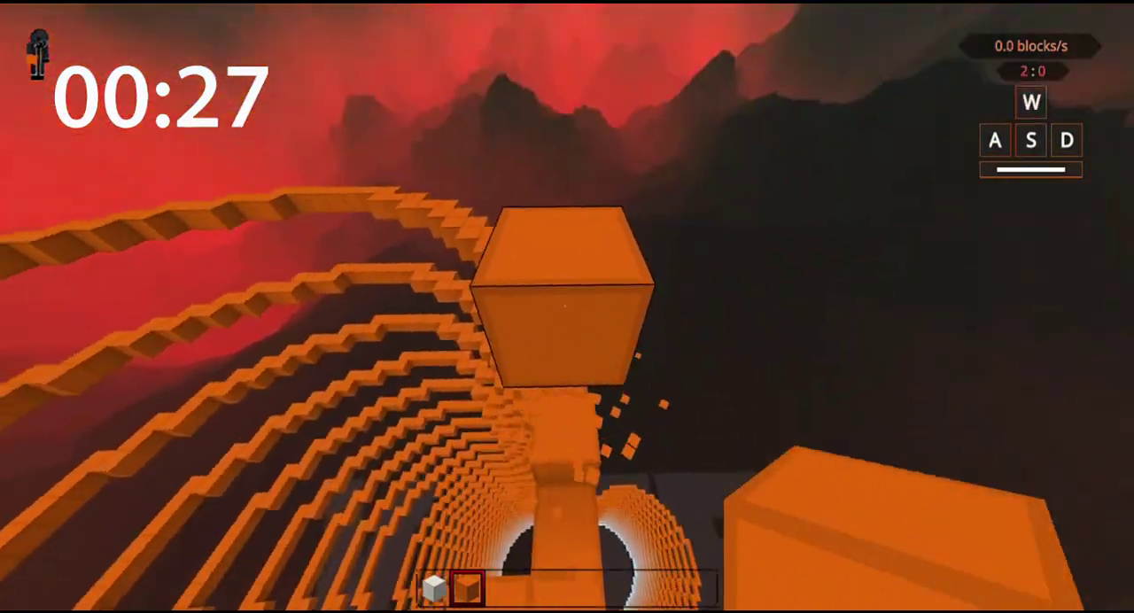
{"action": "key", "text": "w"}
{"action": "right_click", "coordinate": [567, 307]}
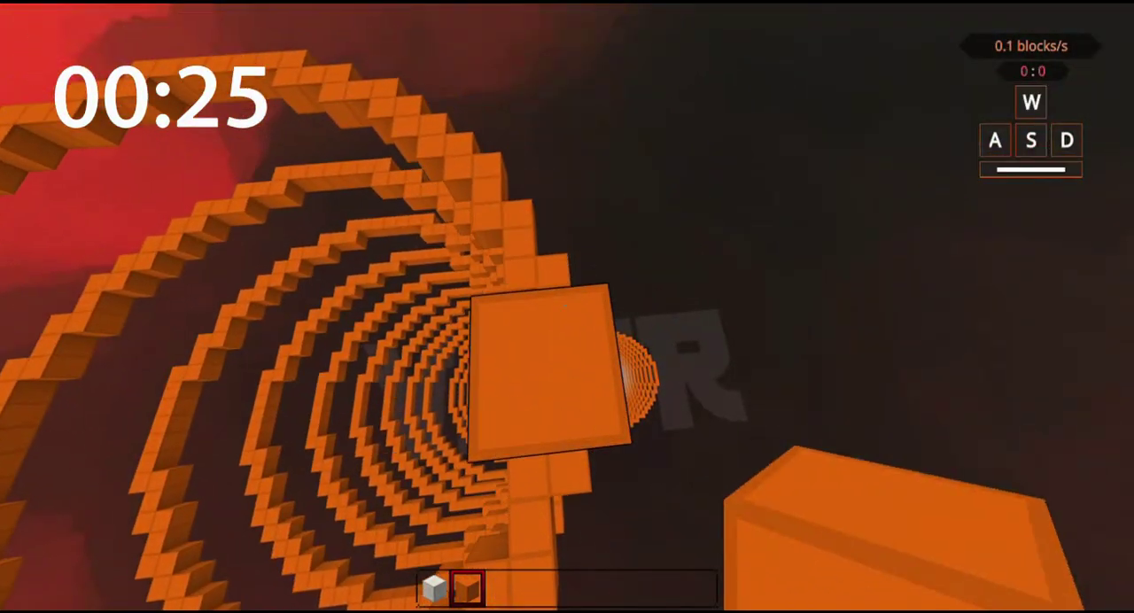
{"action": "key", "text": "Escape"}
{"action": "key", "text": "Escape"}
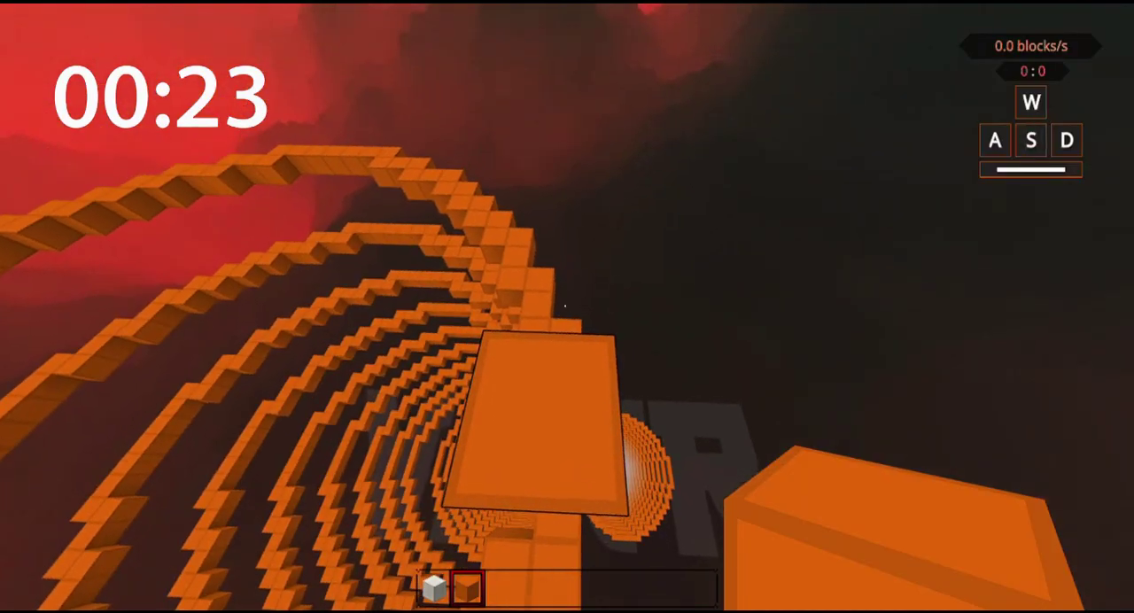
{"action": "right_click", "coordinate": [567, 306]}
{"action": "left_click_drag", "start_coordinate": [567, 306], "coordinate": [567, 307]}
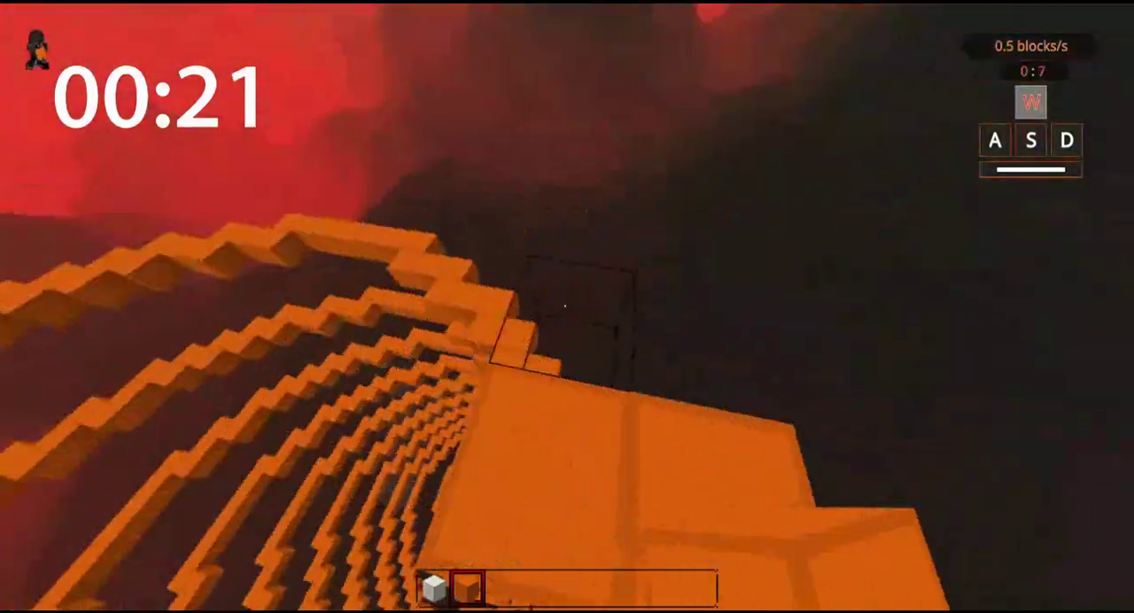
Walk forward along the orange spiral path
{"action": "key", "text": "w"}
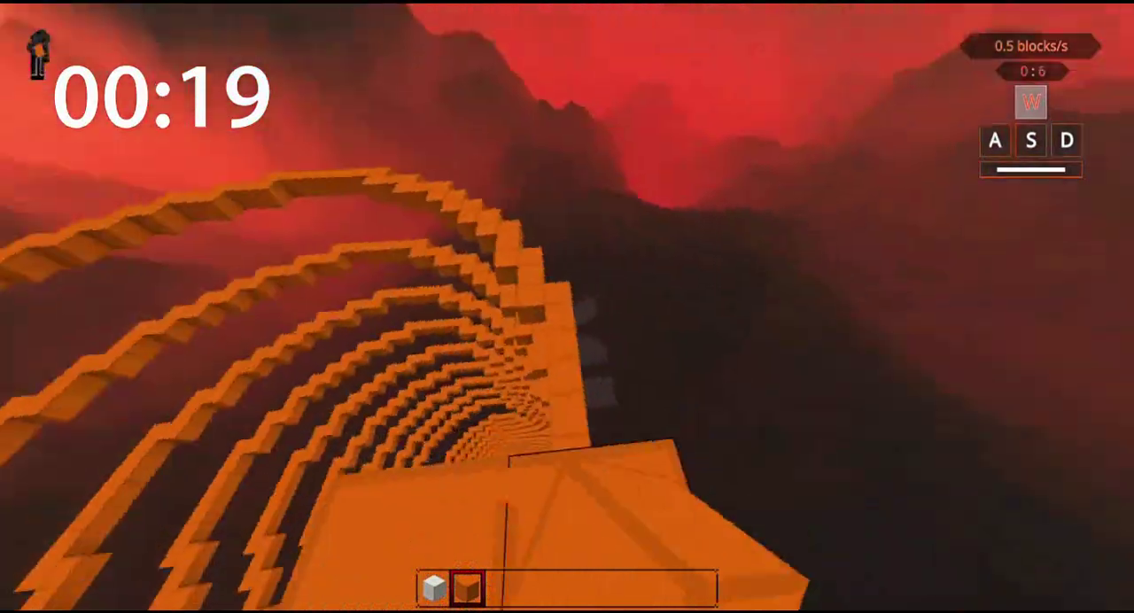
{"action": "key", "text": "w"}
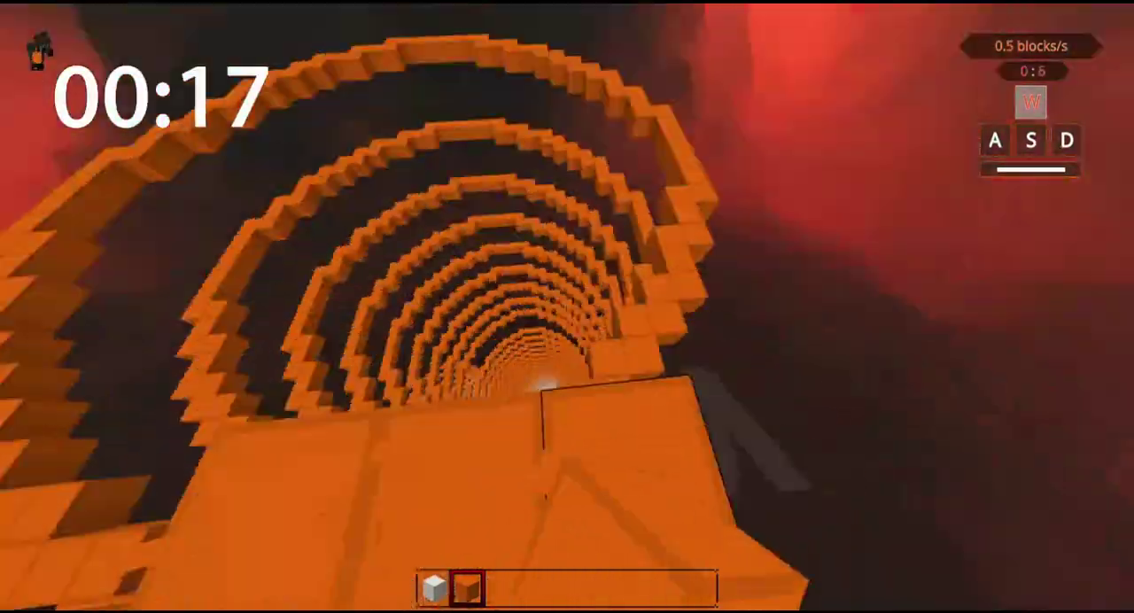
{"action": "key", "text": "w"}
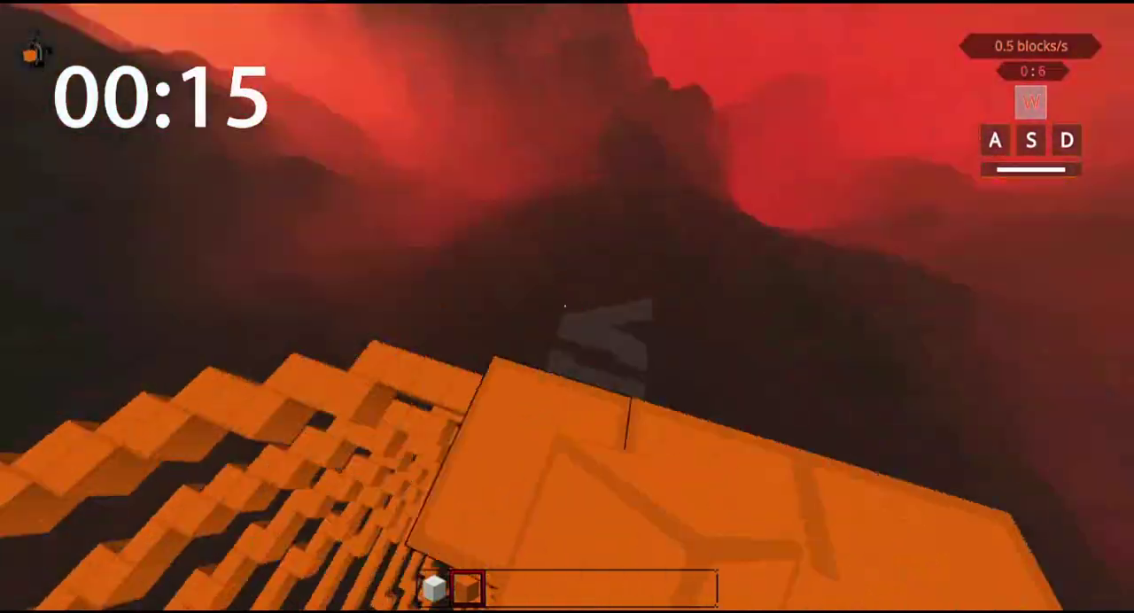
{"action": "key", "text": "w"}
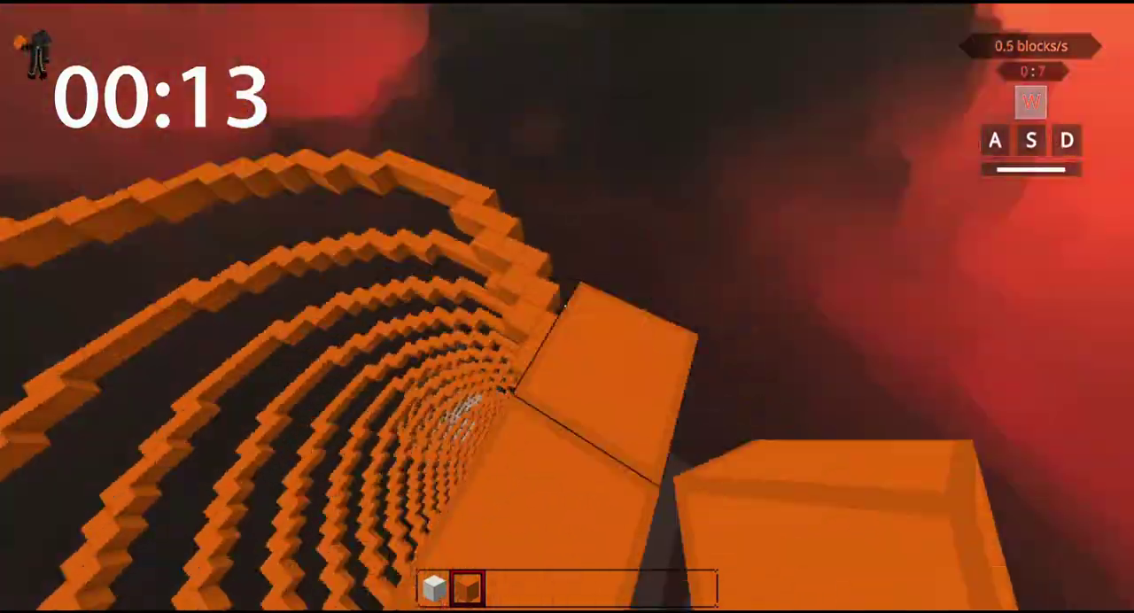
{"action": "key", "text": "w"}
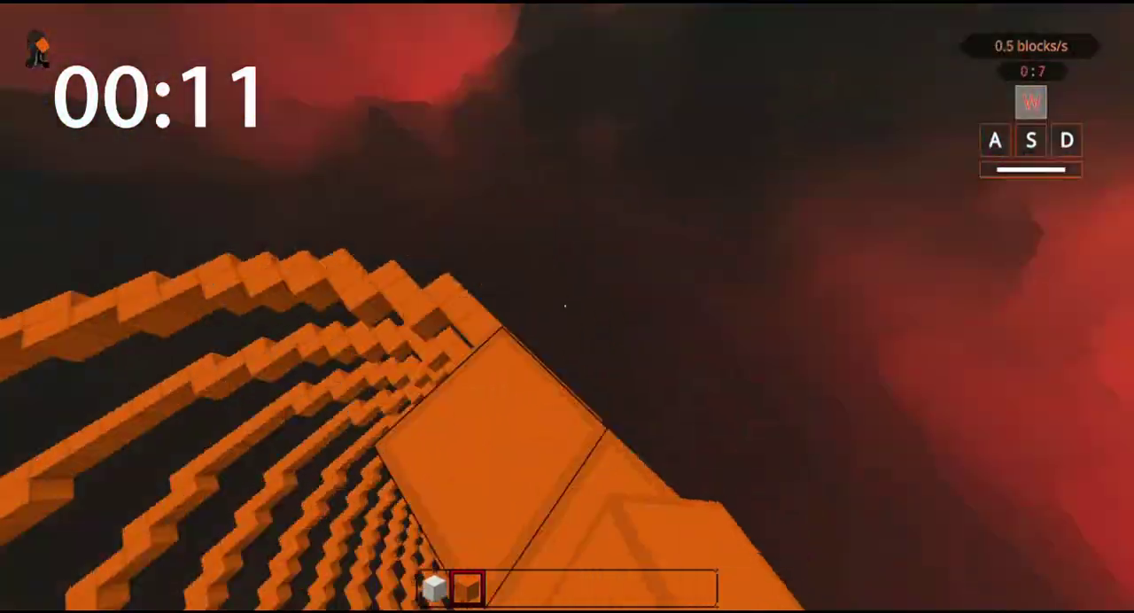
Adjust position, run along the spiral tunnel, and pause as the countdown hits zero
{"action": "key", "text": "w"}
{"action": "key", "text": "s"}
{"action": "key", "text": "d"}
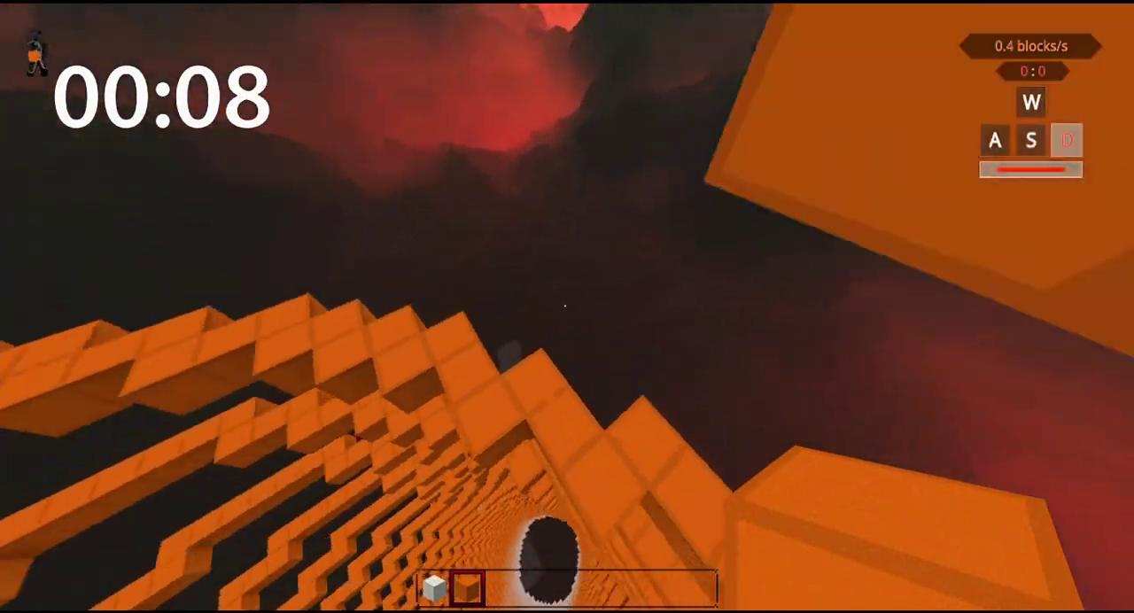
{"action": "key", "text": "d"}
{"action": "key", "text": "w"}
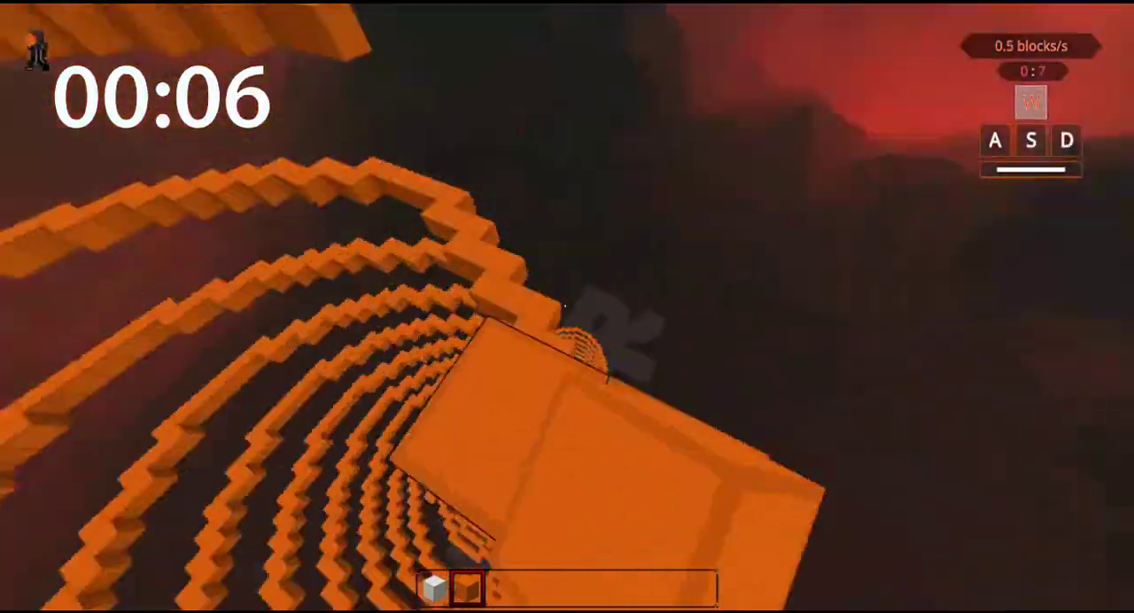
{"action": "key", "text": "w"}
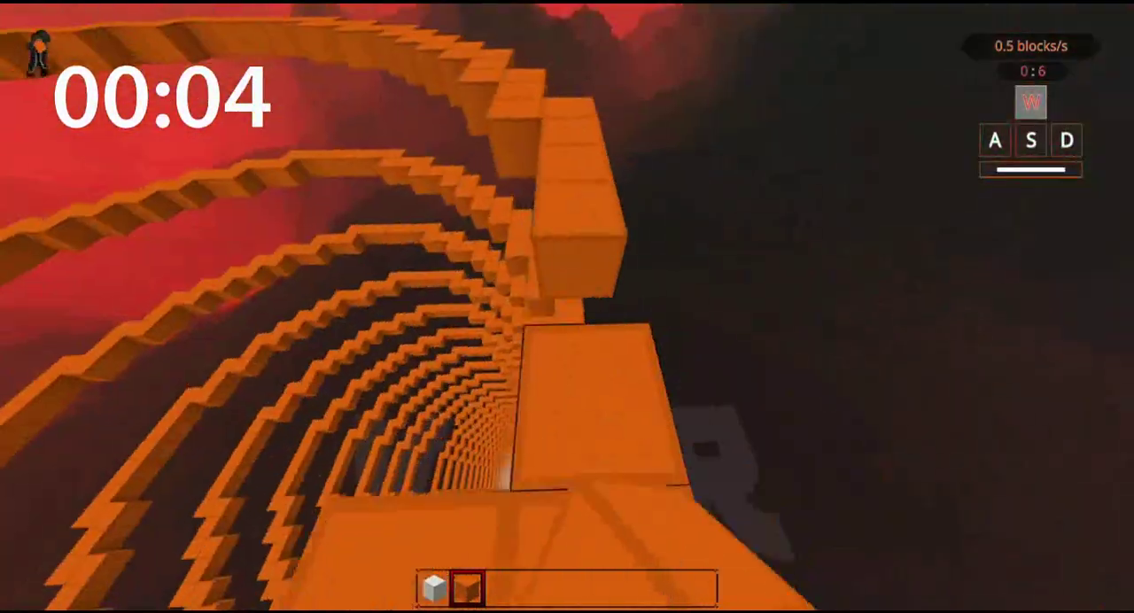
{"action": "key", "text": "Escape"}
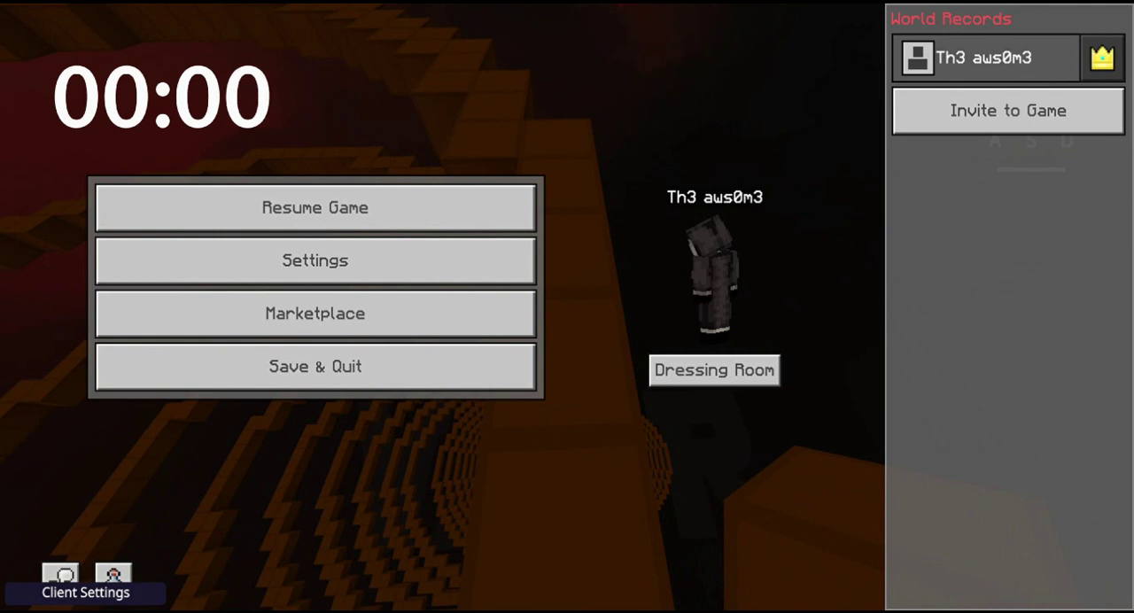
Resume, move around on top of the orange block spiral, and pause again
{"action": "key", "text": "Escape"}
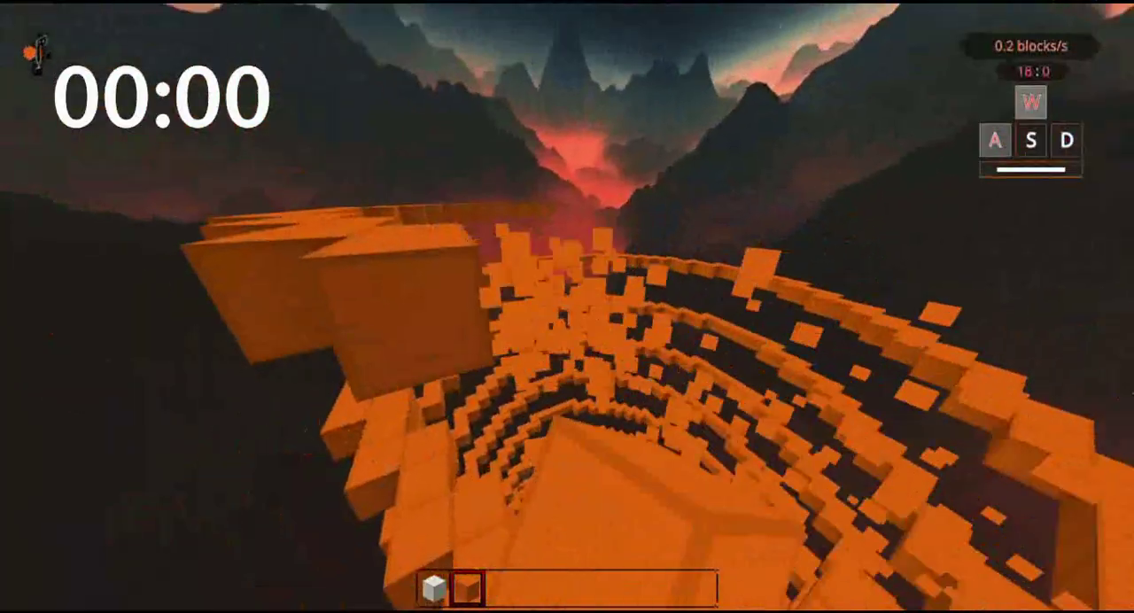
{"action": "key", "text": "a"}
{"action": "key", "text": "a"}
{"action": "key", "text": "w"}
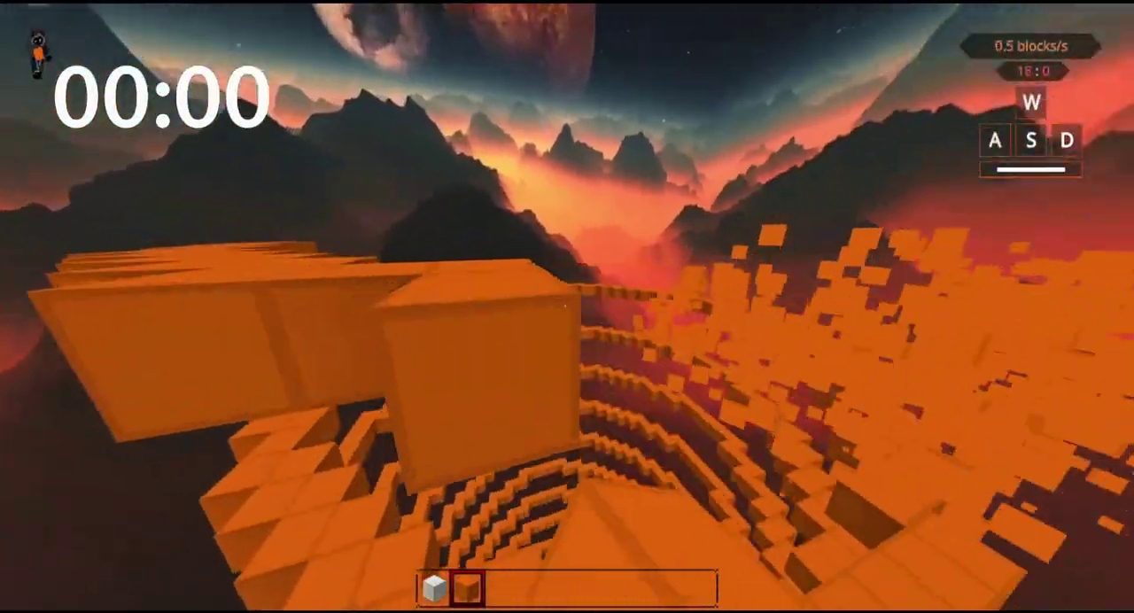
{"action": "key", "text": "w"}
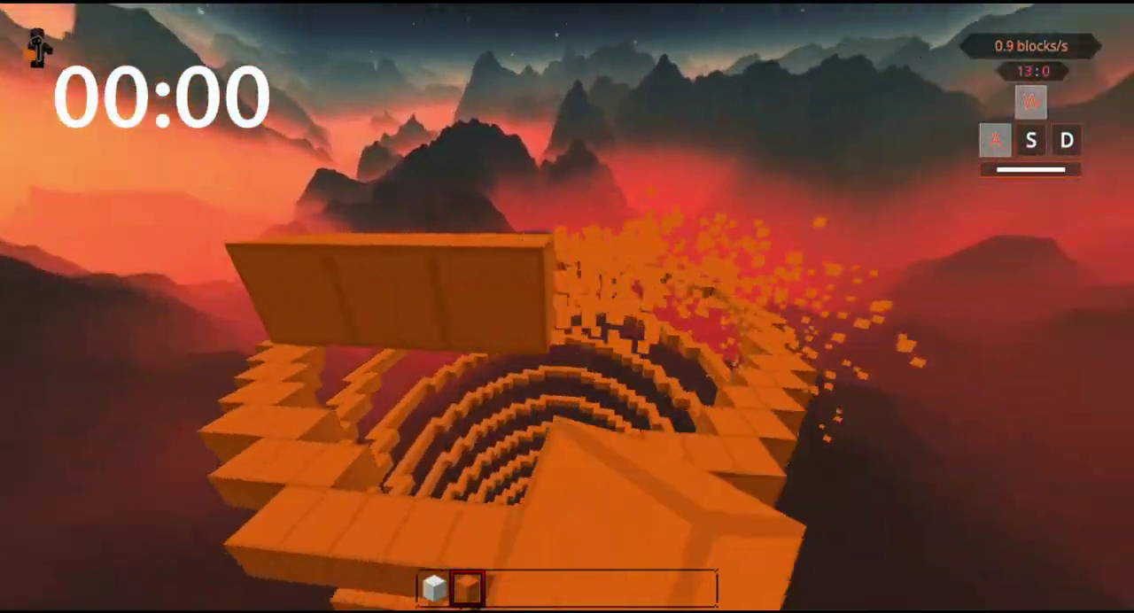
{"action": "key", "text": "a"}
{"action": "key", "text": "a"}
{"action": "key", "text": "w"}
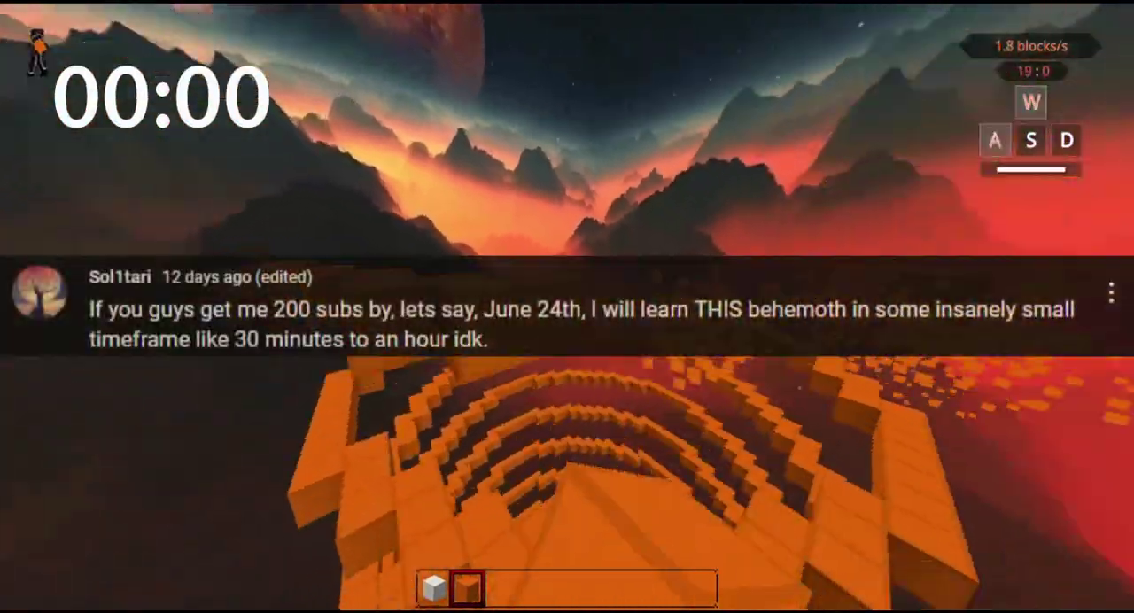
{"action": "key", "text": "s"}
{"action": "key", "text": "w"}
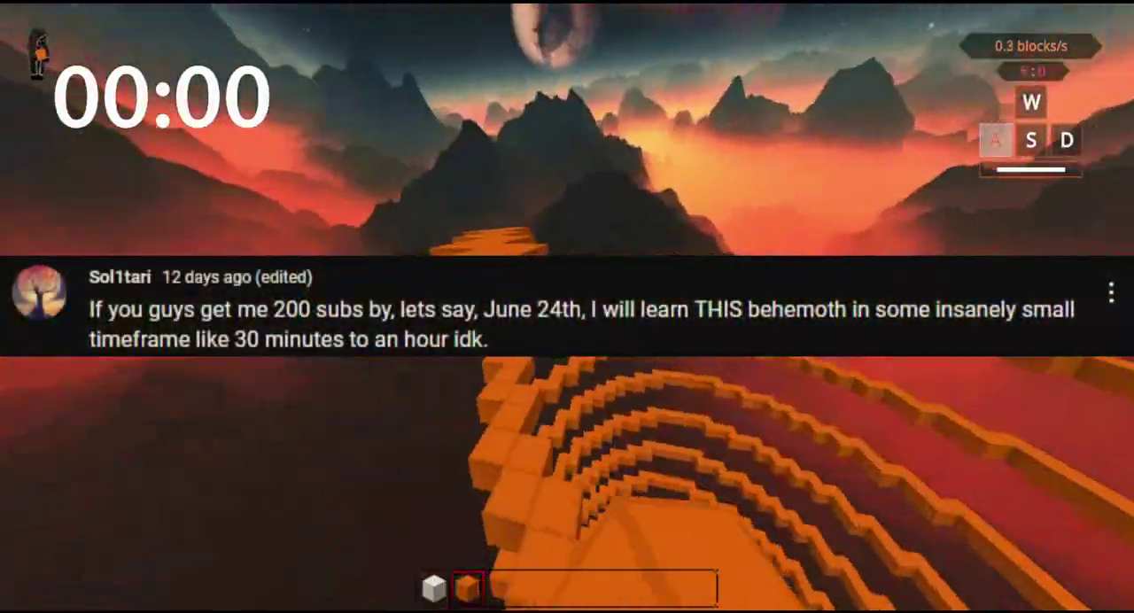
{"action": "key", "text": "a"}
{"action": "key", "text": "w"}
{"action": "key", "text": "Escape"}
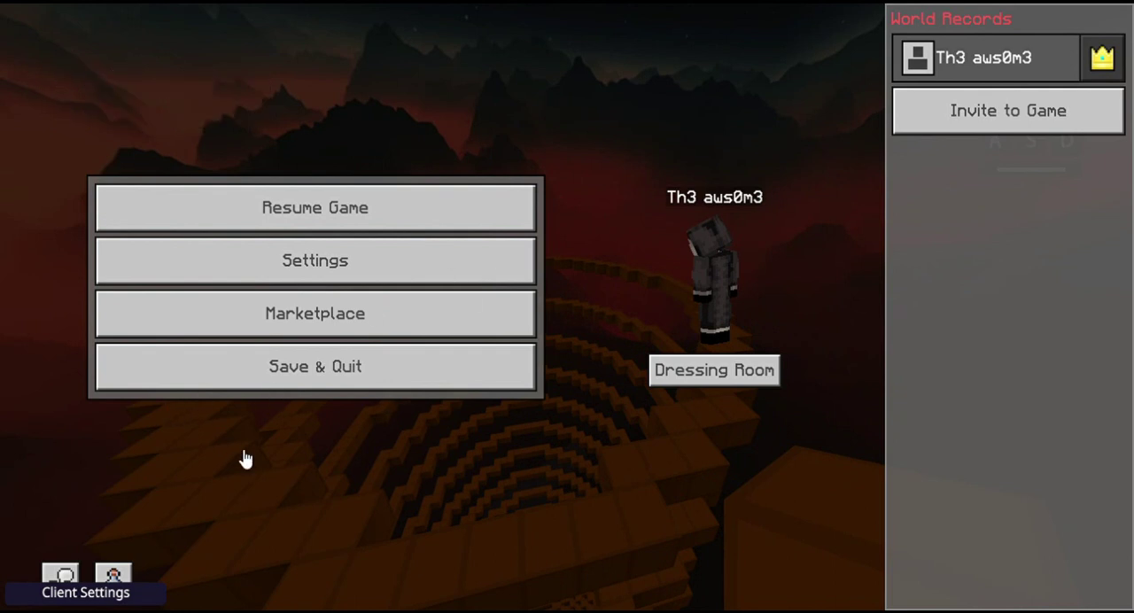
Resume the restarted run and walk the orange bridge toward the spiral tunnel
{"action": "key", "text": "Escape"}
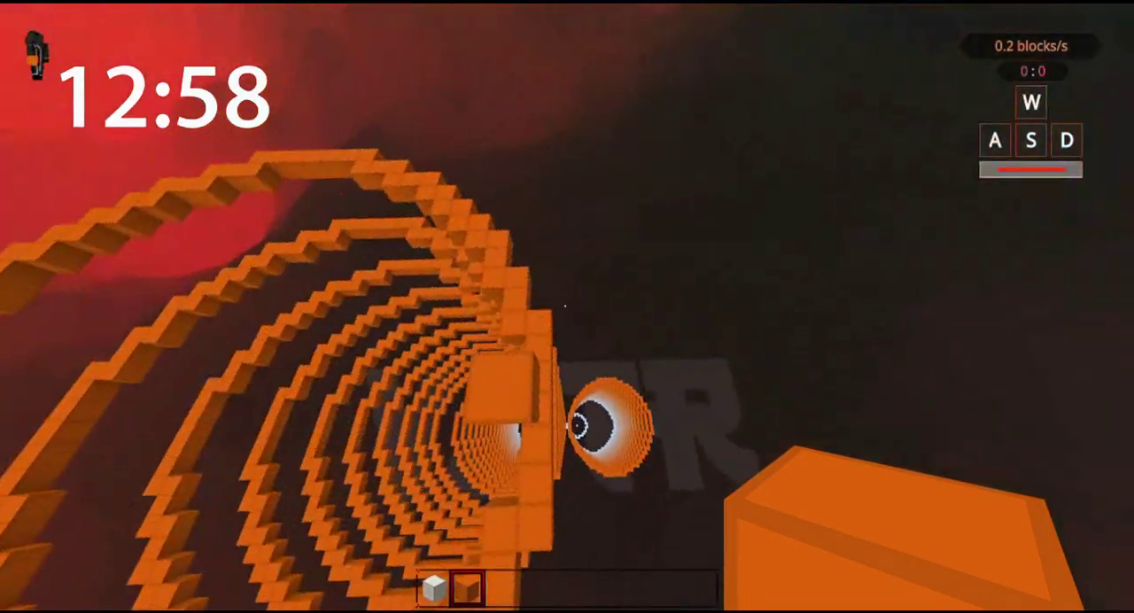
{"action": "key", "text": "a"}
{"action": "key", "text": "a"}
{"action": "key", "text": "w"}
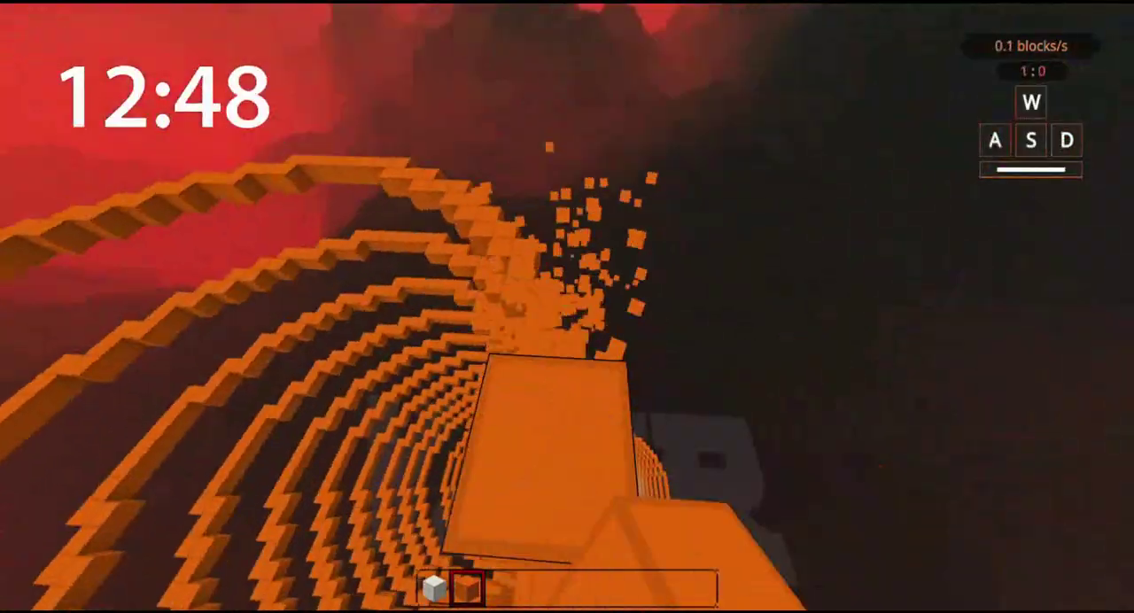
{"action": "key", "text": "a"}
{"action": "key", "text": "w"}
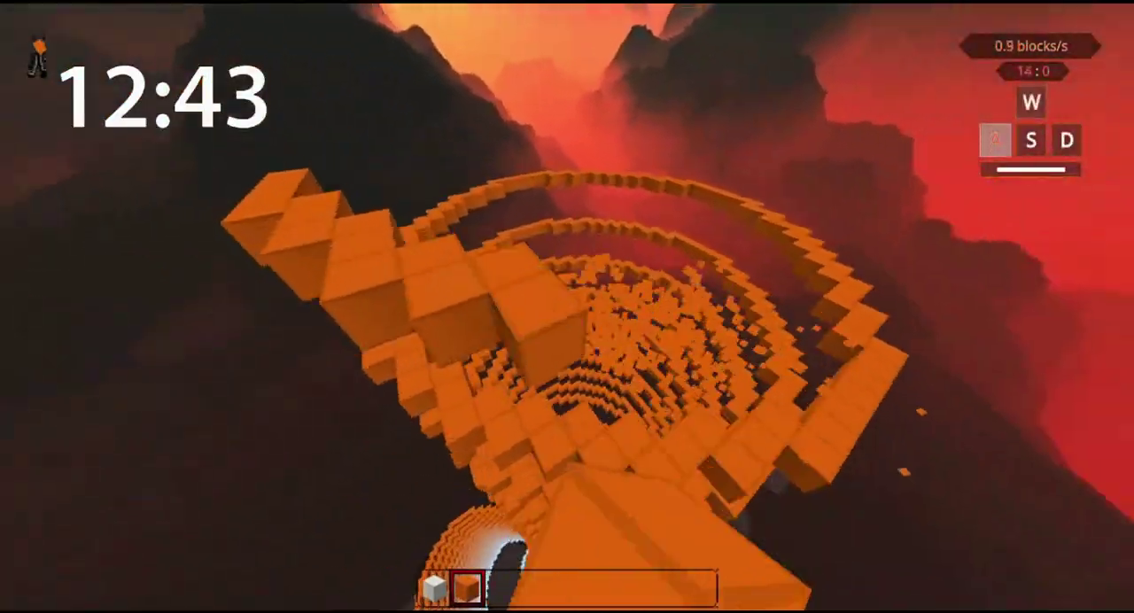
{"action": "key", "text": "w"}
{"action": "key", "text": "a"}
{"action": "key", "text": "w"}
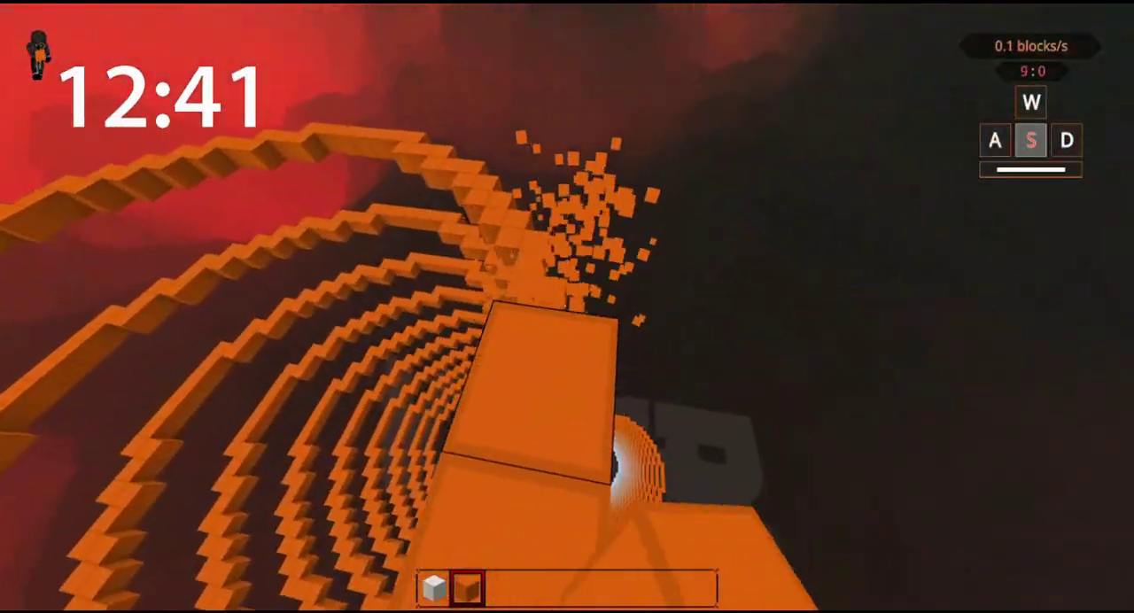
{"action": "key", "text": "s"}
{"action": "key", "text": "w"}
{"action": "key", "text": "w"}
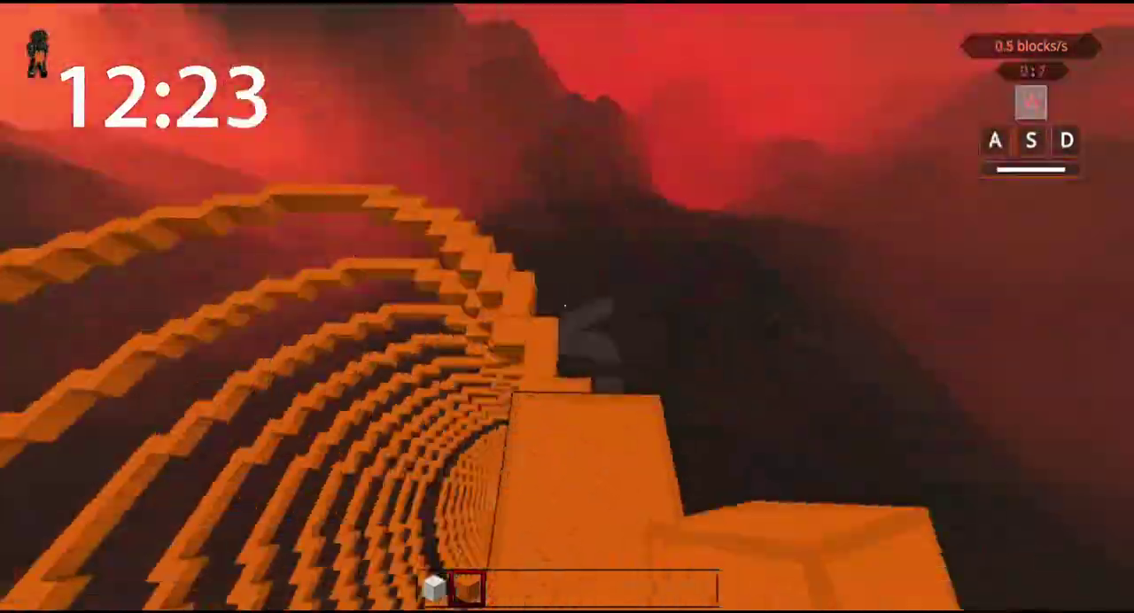
{"action": "key", "text": "w"}
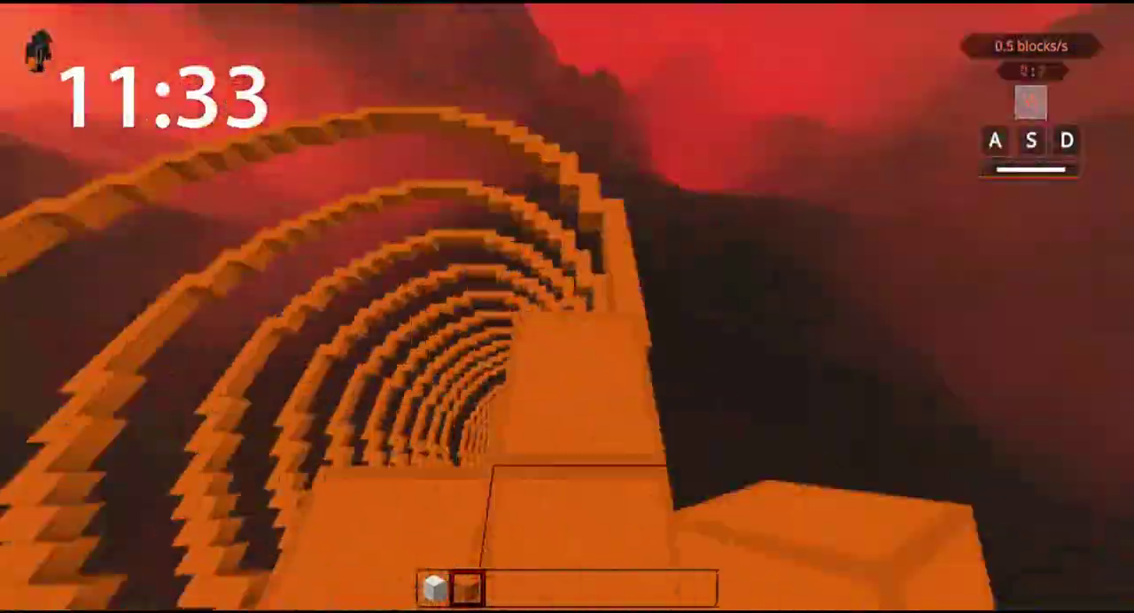
{"action": "key", "text": "w"}
{"action": "key", "text": "w"}
Enter the spiral tunnel and keep advancing along it while the timer reaches 08:54
{"action": "key", "text": "d"}
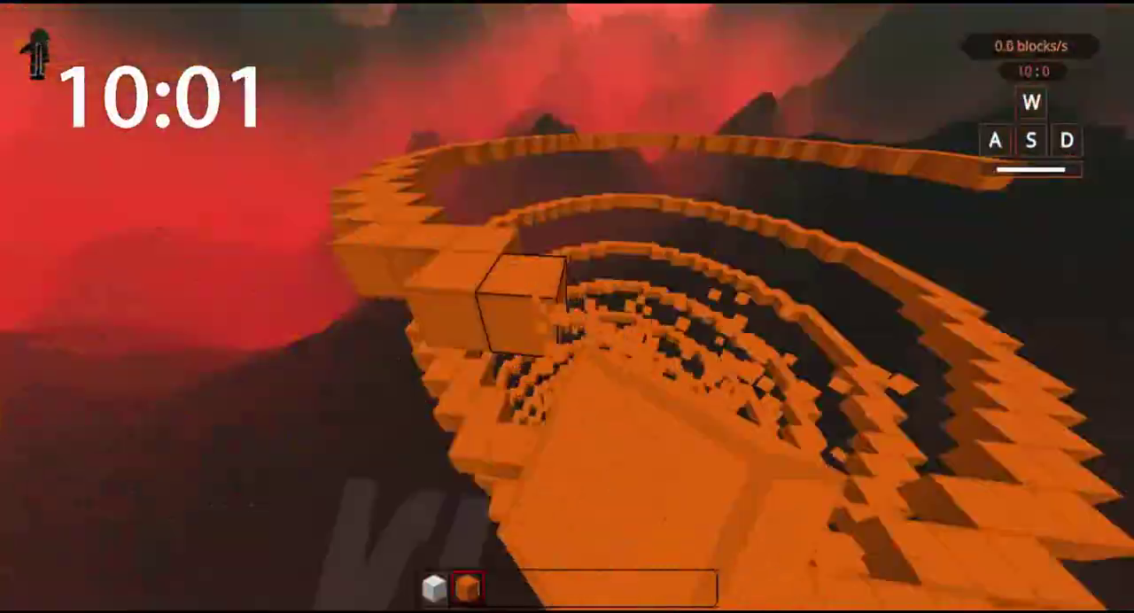
{"action": "key", "text": "w"}
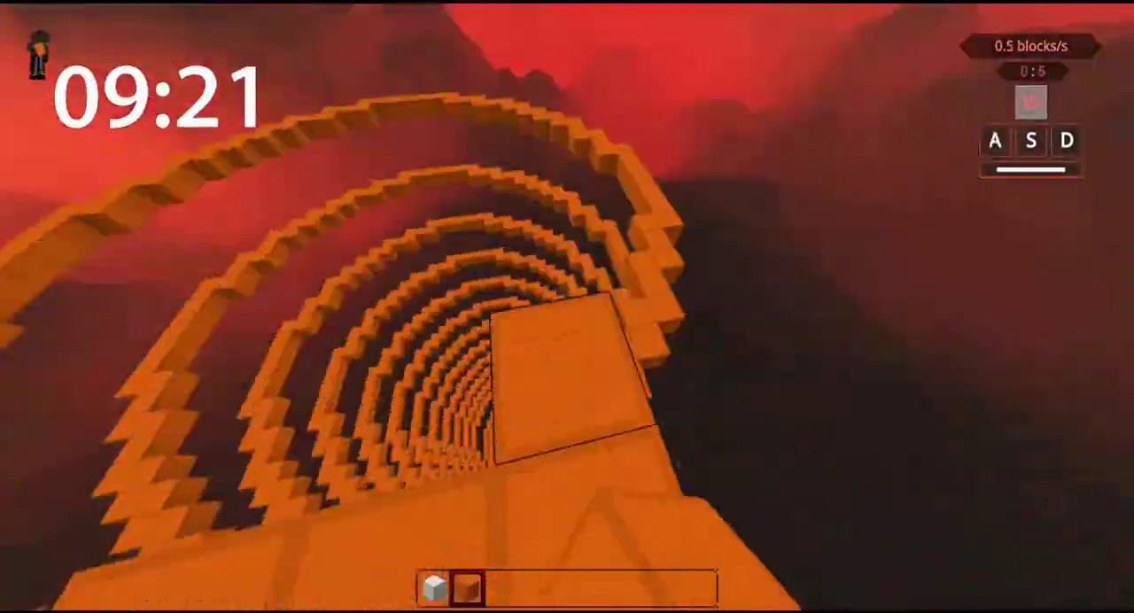
{"action": "key", "text": "w"}
{"action": "key", "text": "w"}
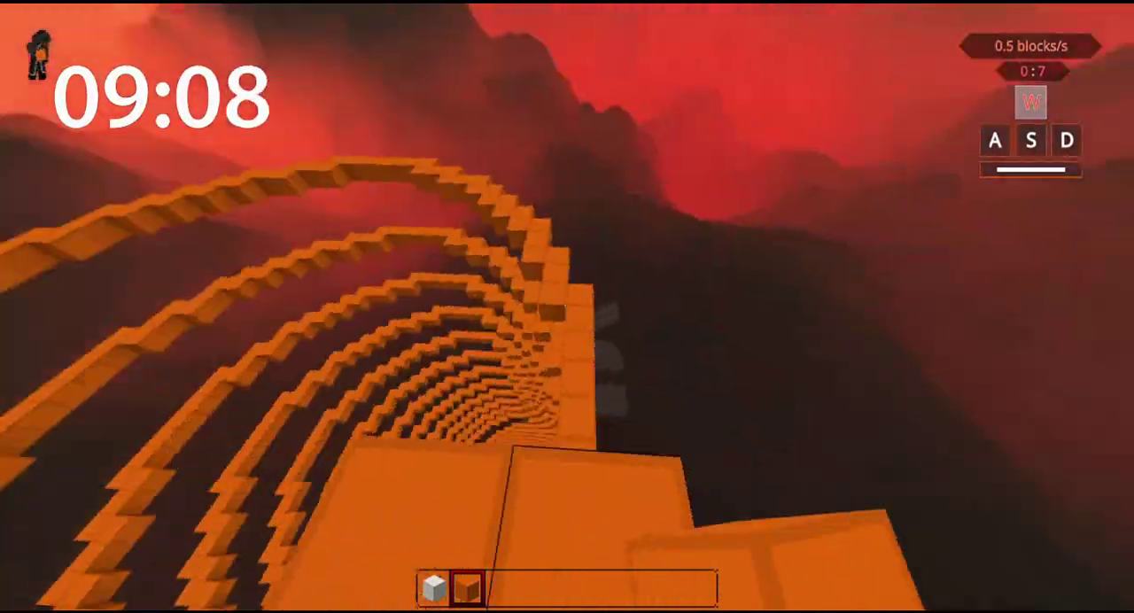
{"action": "key", "text": "w"}
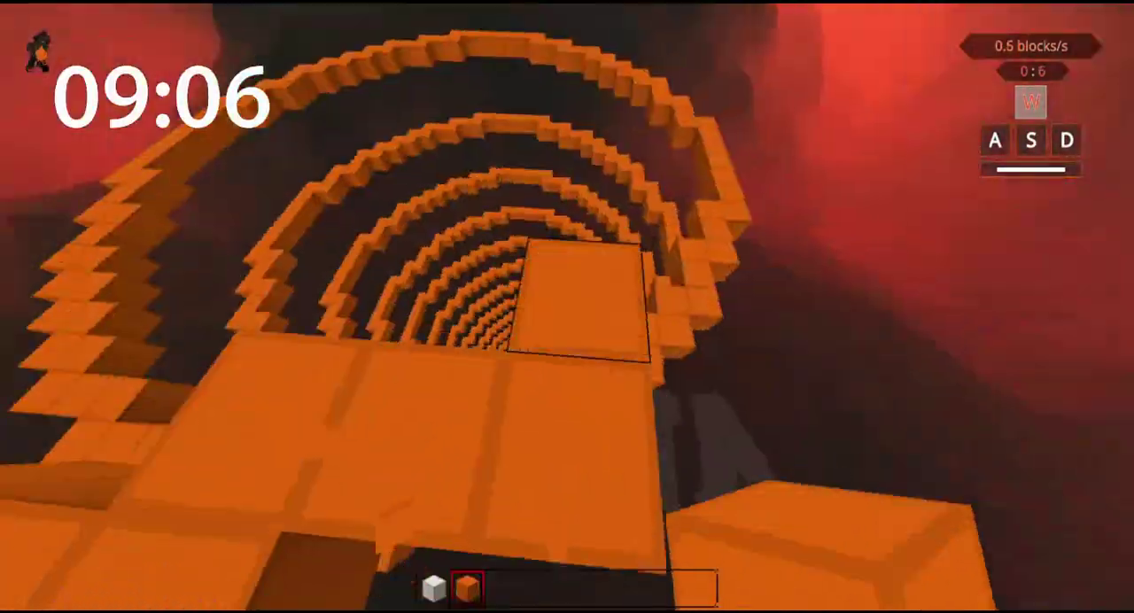
{"action": "key", "text": "w"}
{"action": "key", "text": "w"}
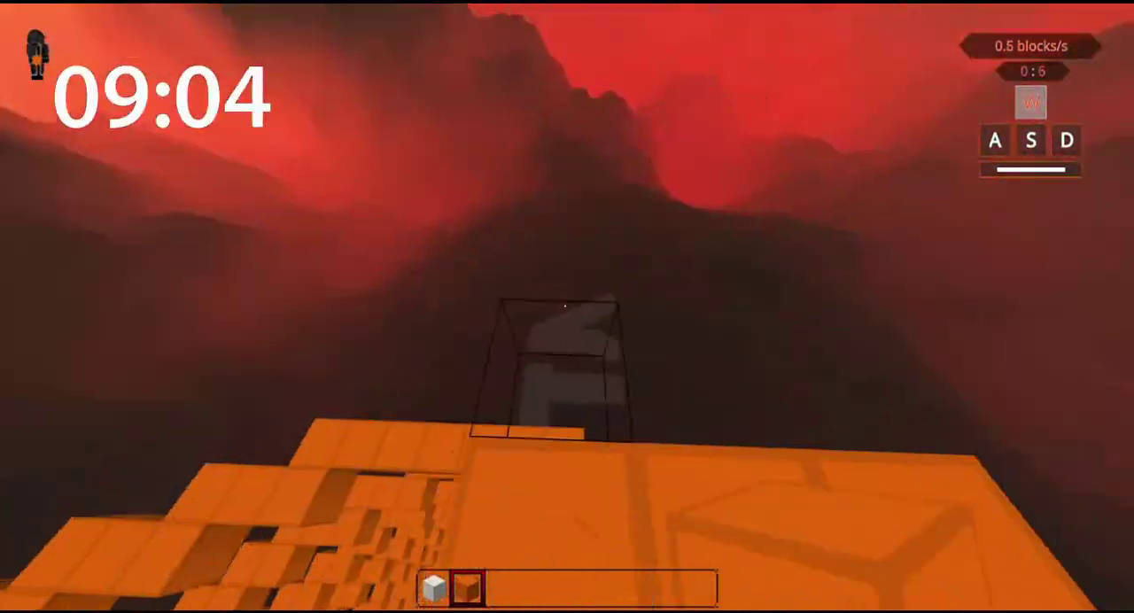
{"action": "key", "text": "w"}
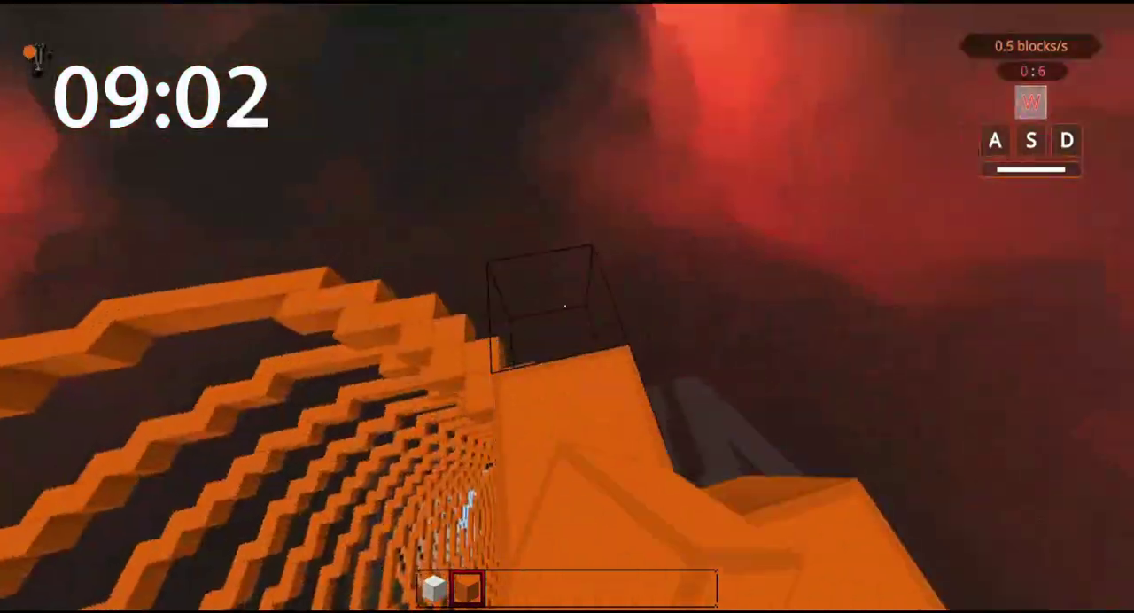
{"action": "key", "text": "w"}
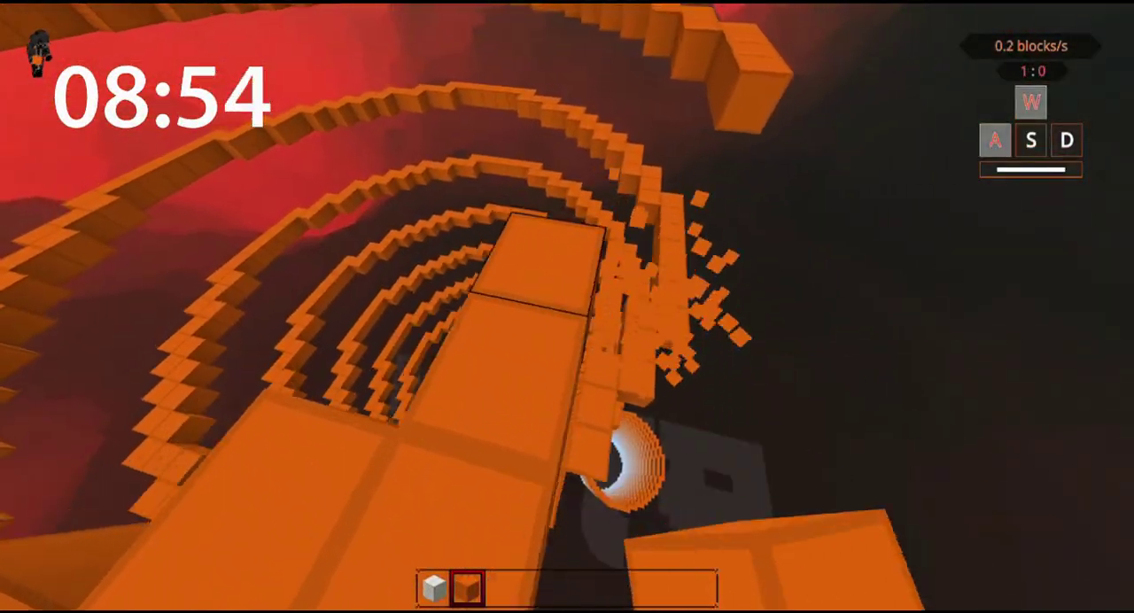
{"action": "key", "text": "w"}
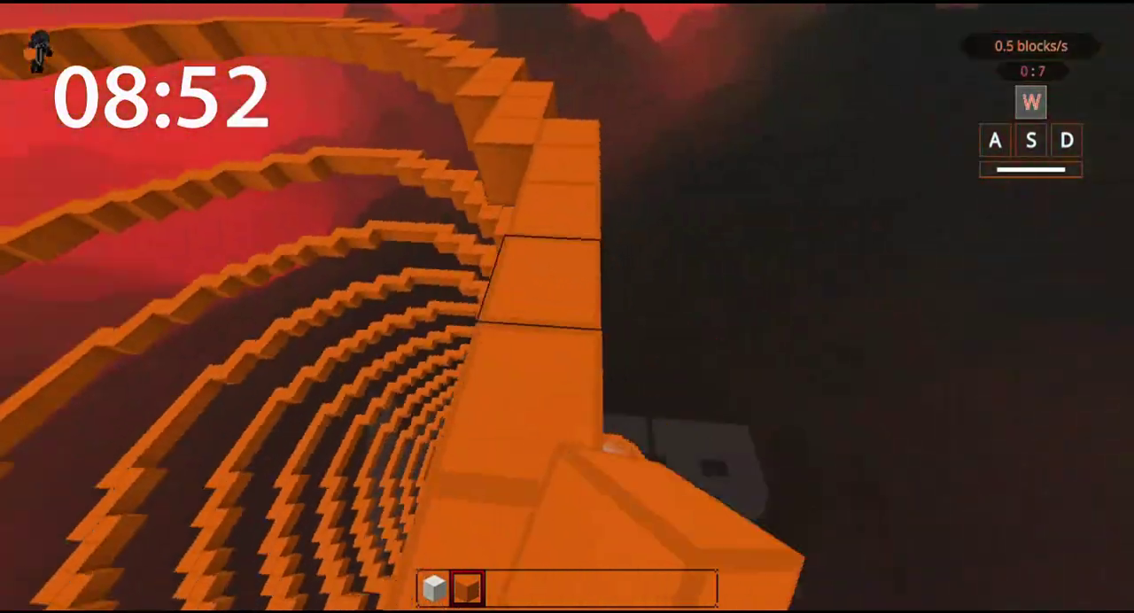
Walk farther along the orange wool path around the spiral tunnel
{"action": "key", "text": "w"}
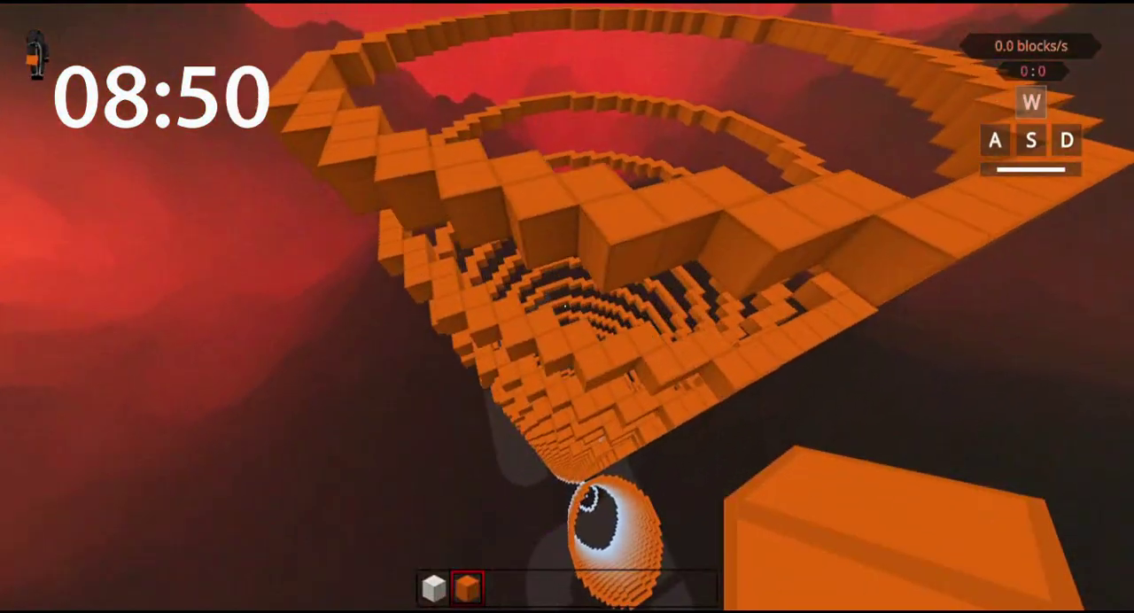
{"action": "key", "text": "d"}
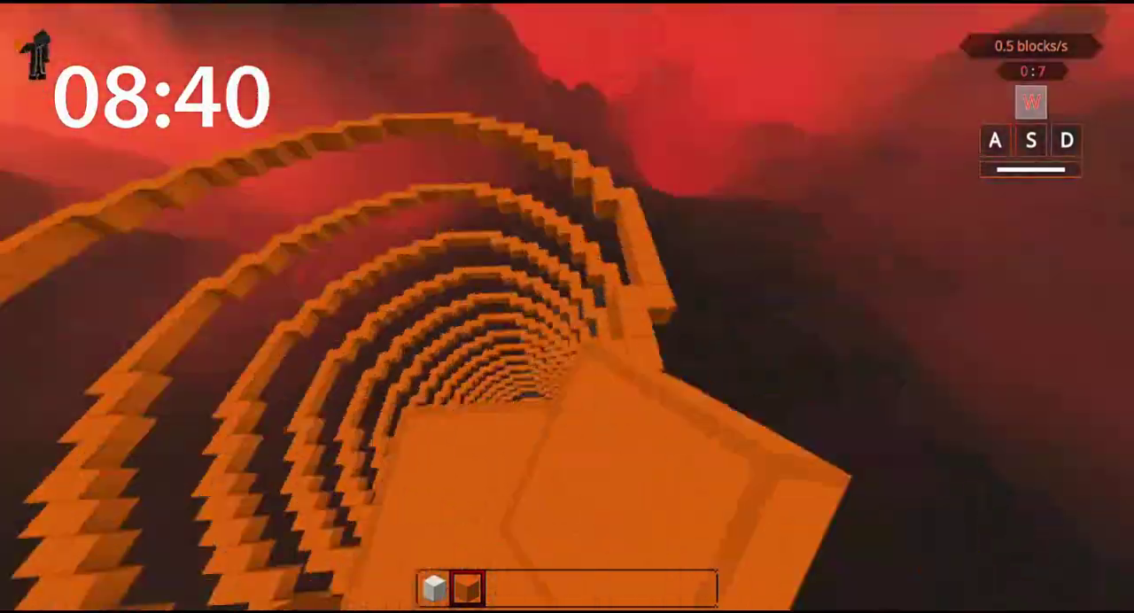
{"action": "key", "text": "w"}
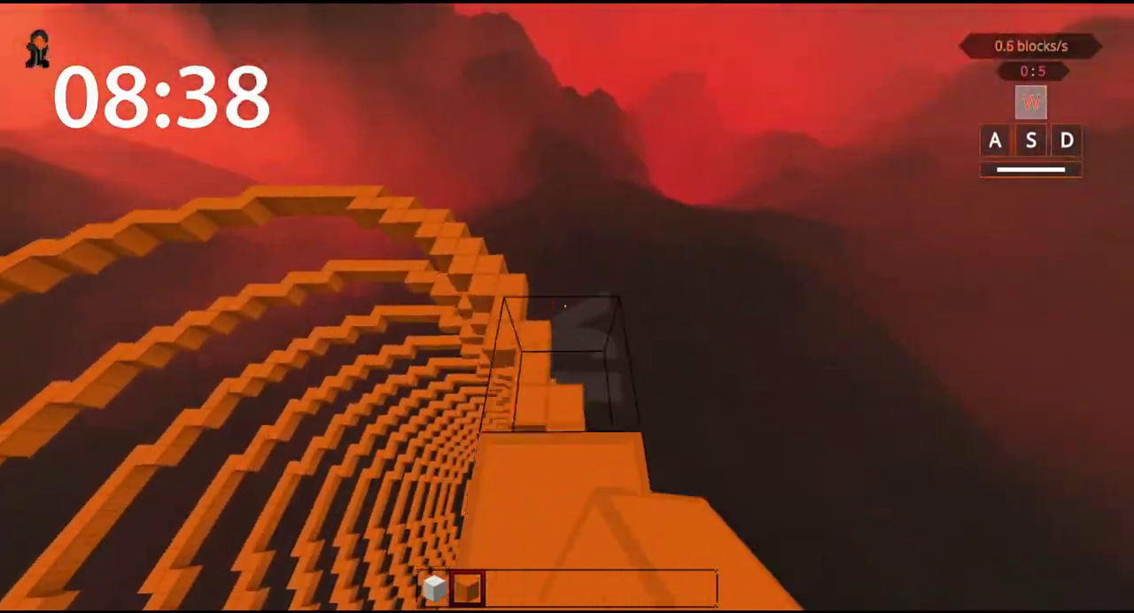
{"action": "key", "text": "w"}
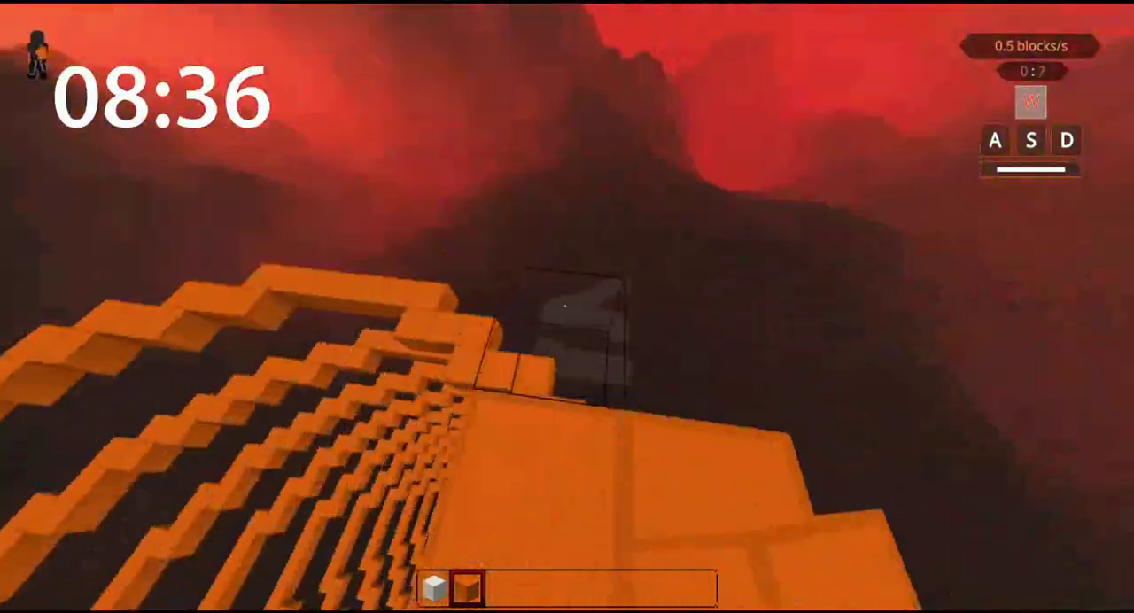
{"action": "key", "text": "w"}
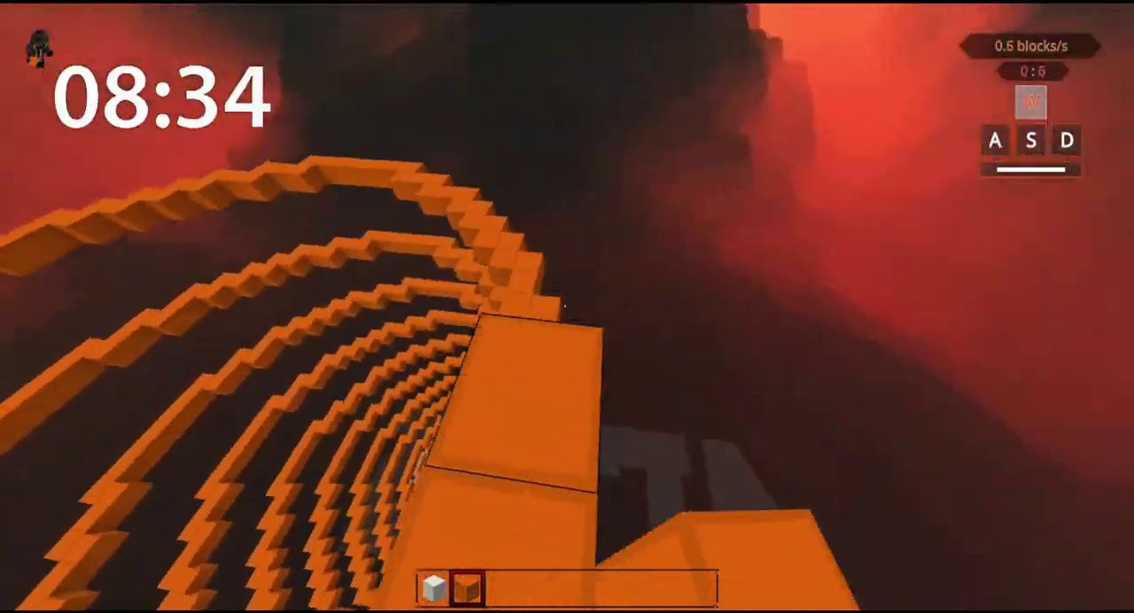
{"action": "key", "text": "w"}
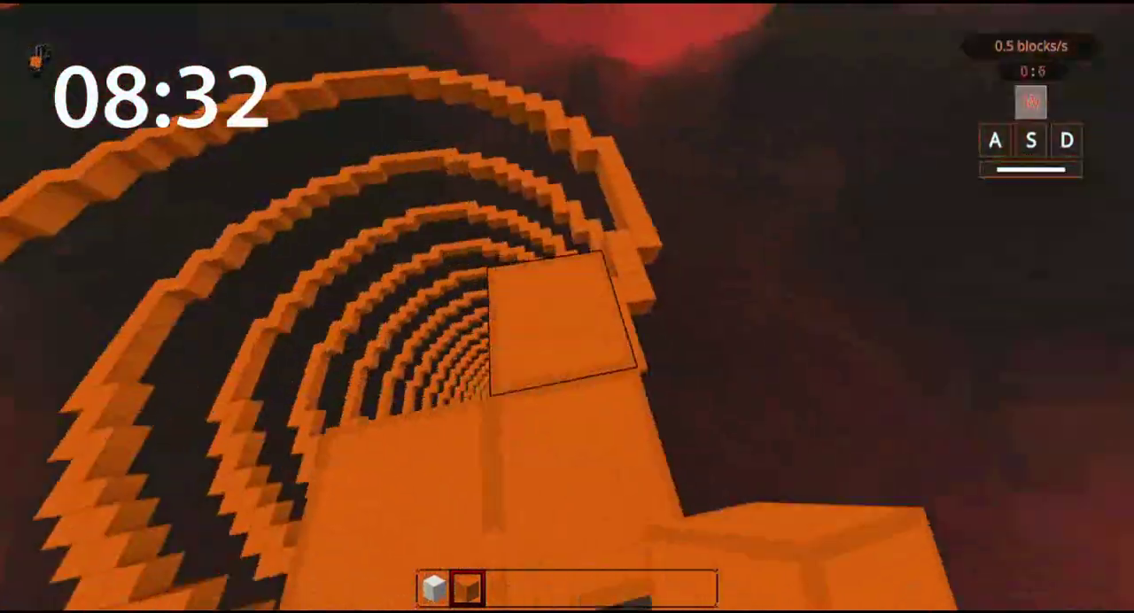
{"action": "key", "text": "w"}
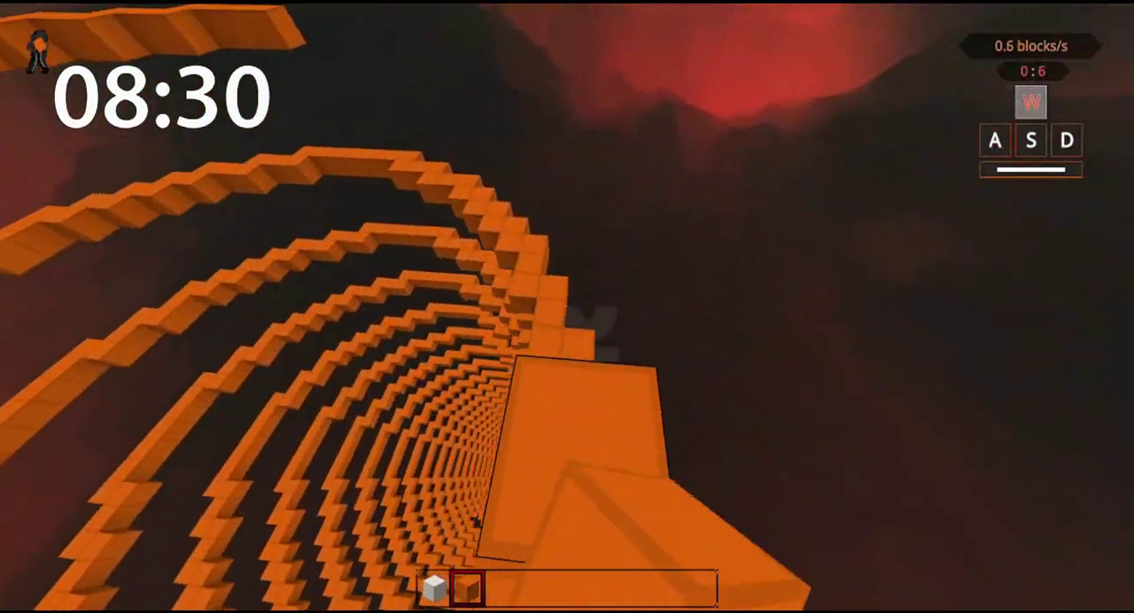
{"action": "key", "text": "w"}
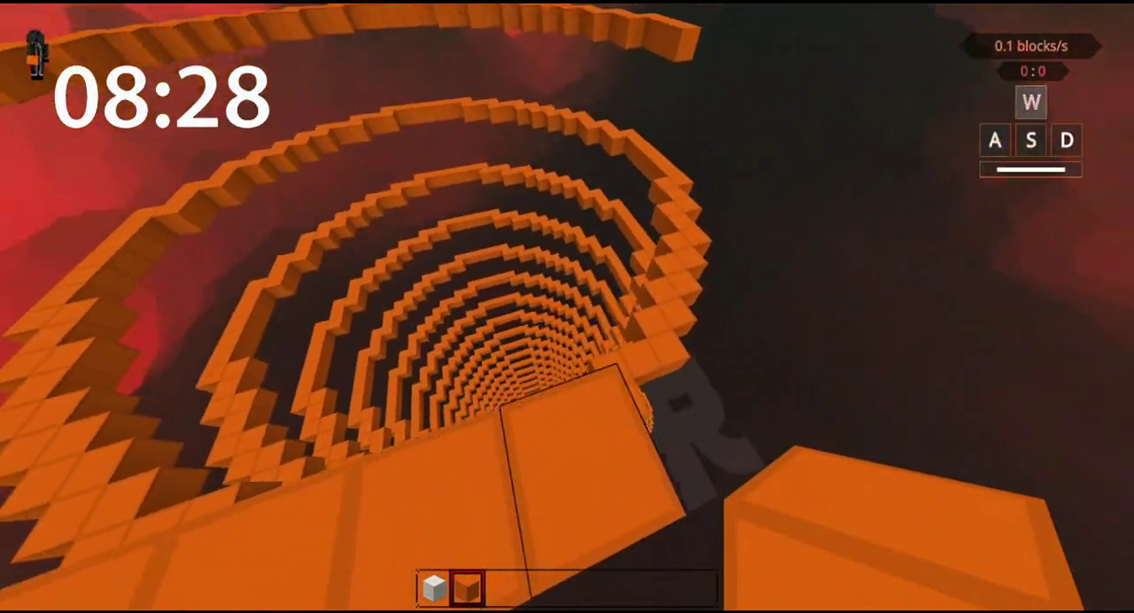
{"action": "key", "text": "w"}
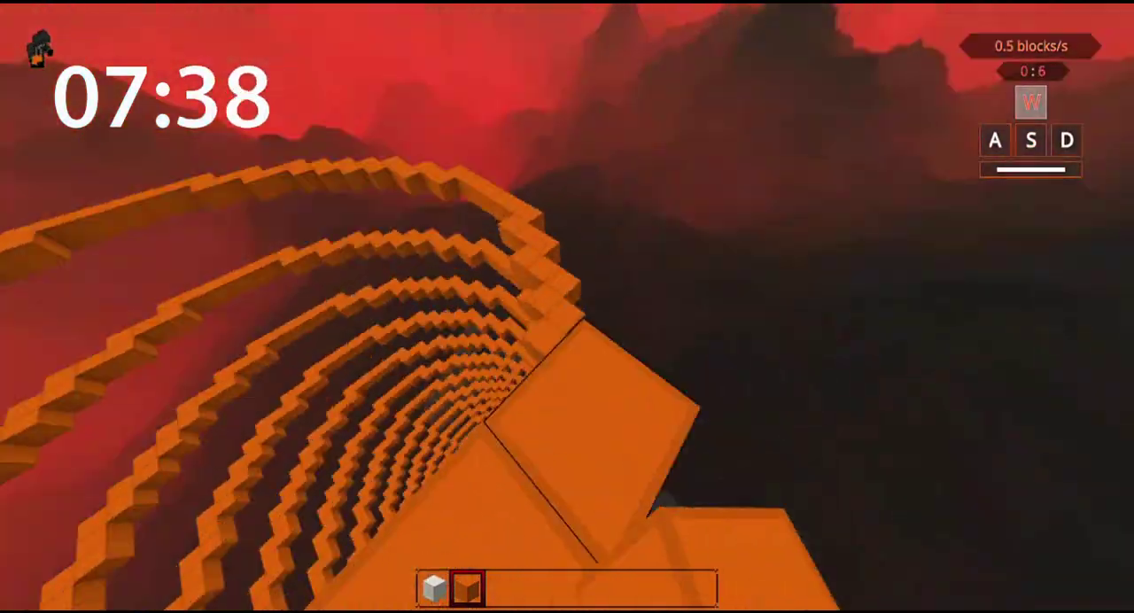
Reach the tunnel's end, stopping the timer at 07:19, then pause the game
{"action": "key", "text": "w"}
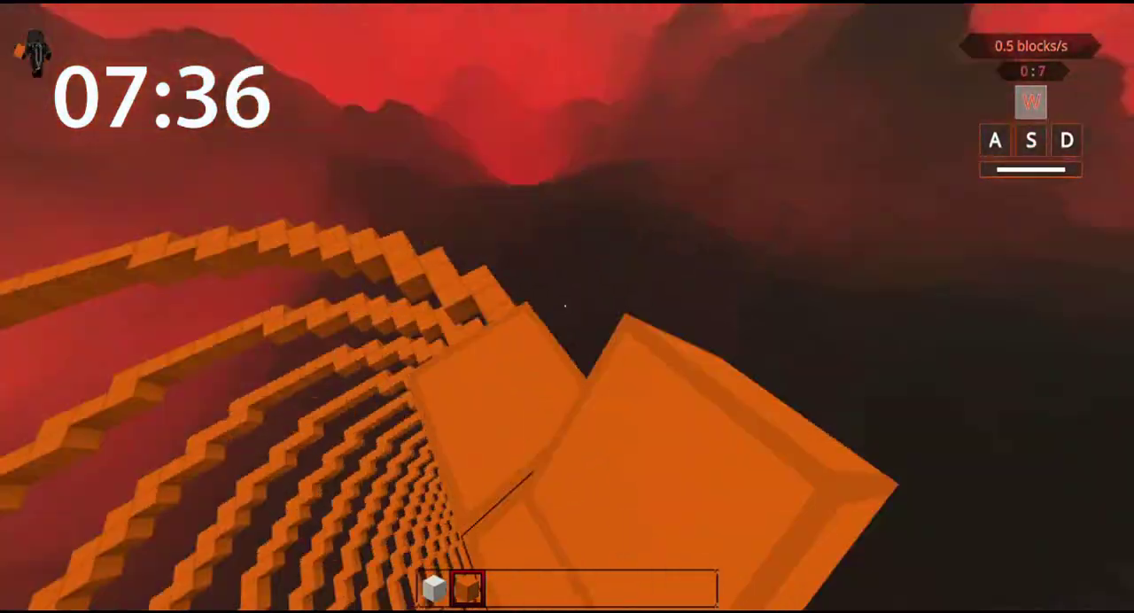
{"action": "key", "text": "w"}
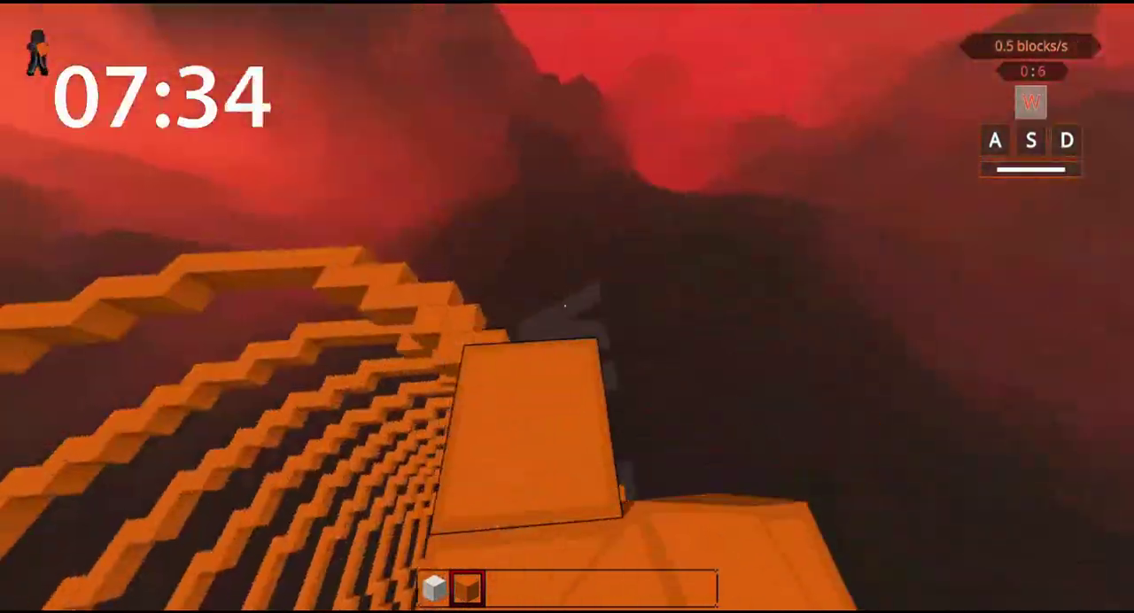
{"action": "key", "text": "w"}
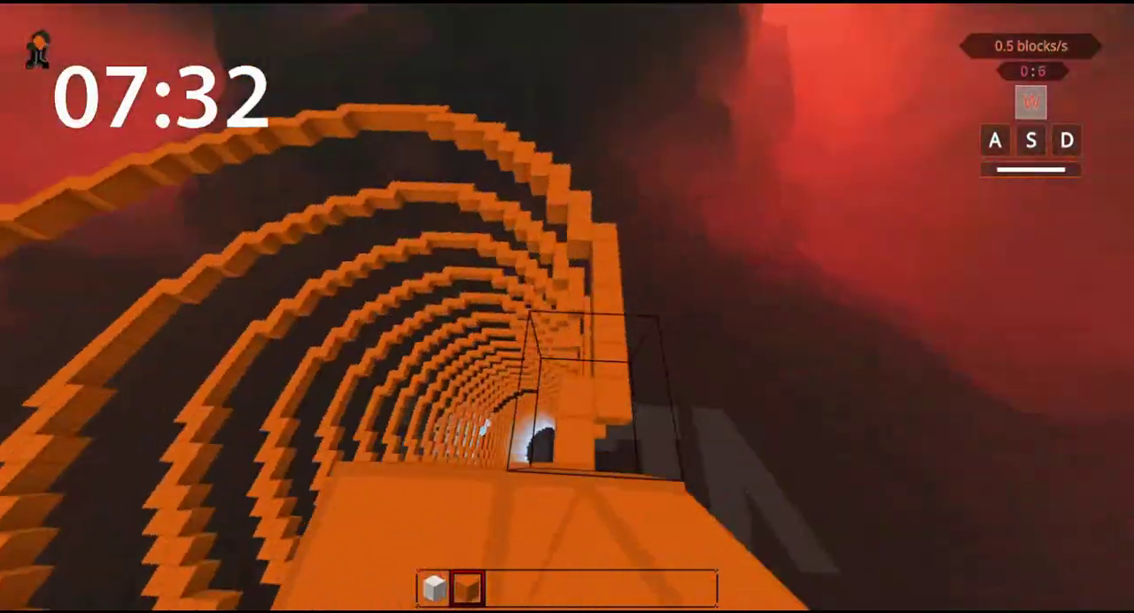
{"action": "key", "text": "w"}
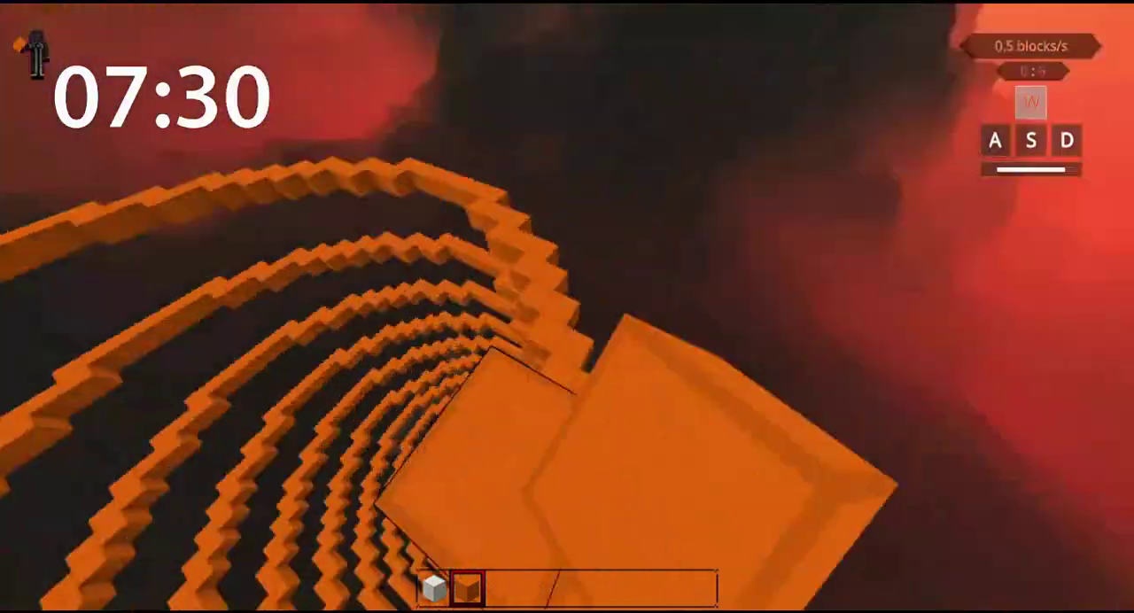
{"action": "key", "text": "w"}
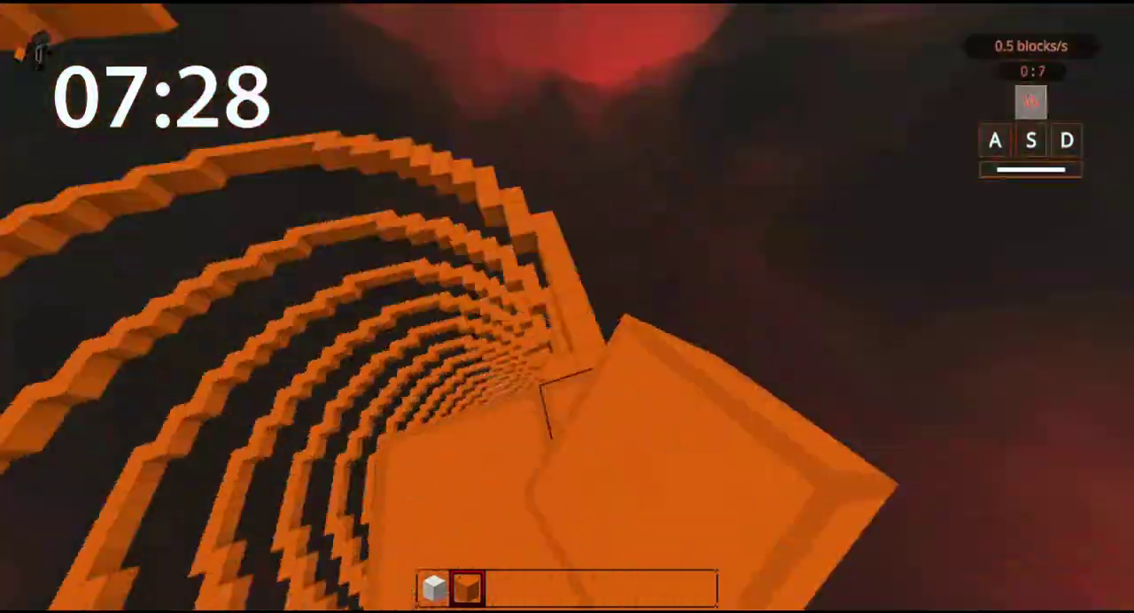
{"action": "key", "text": "w"}
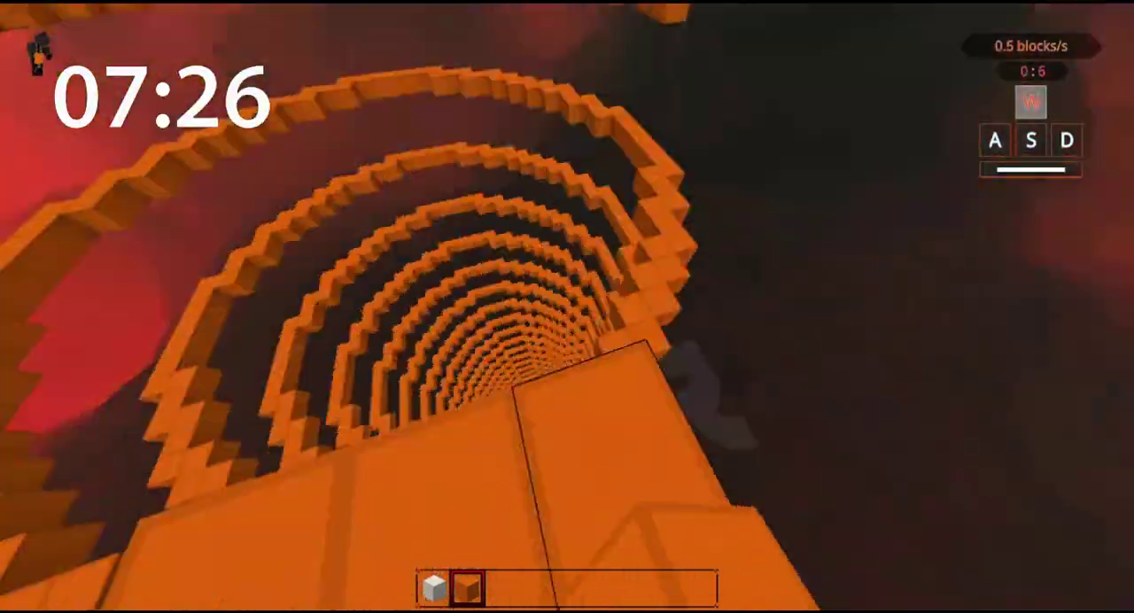
{"action": "key", "text": "w"}
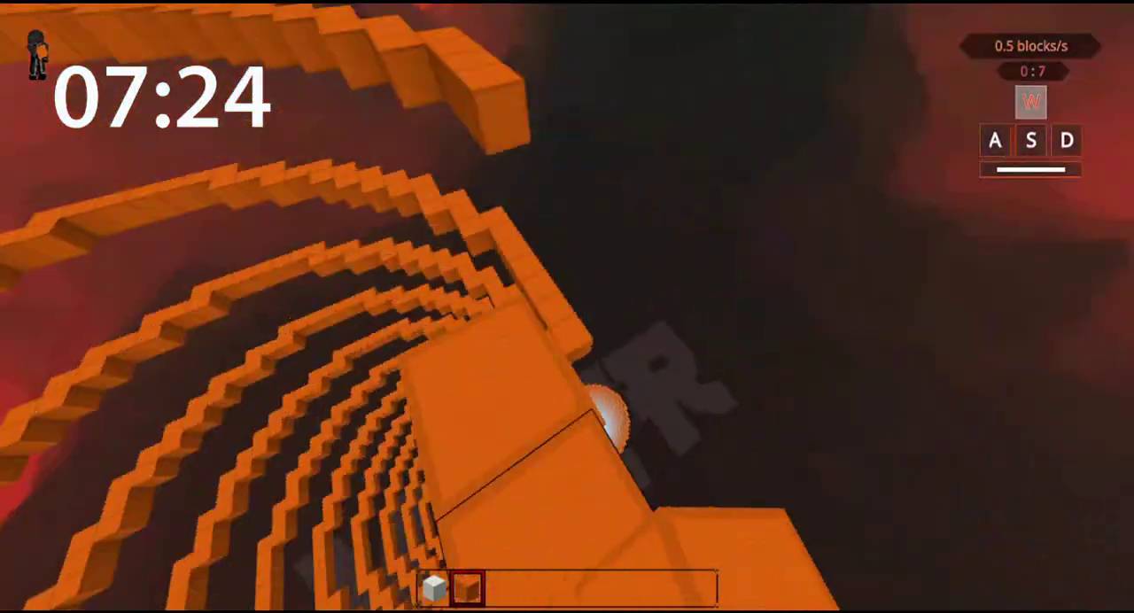
{"action": "key", "text": "w"}
{"action": "key", "text": "s"}
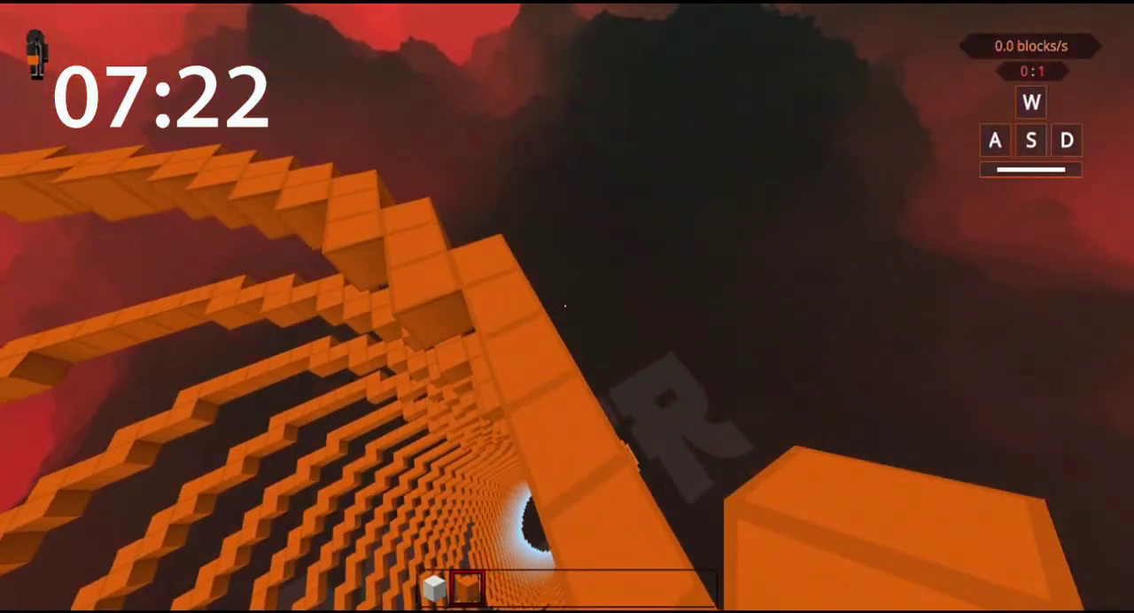
{"action": "key", "text": "w"}
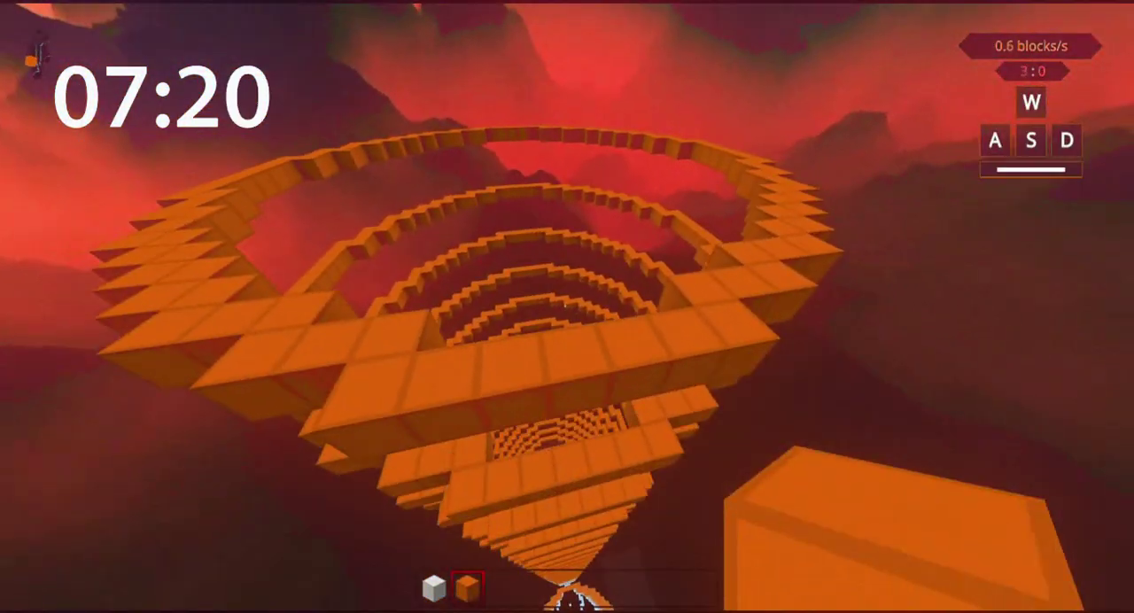
{"action": "key", "text": "Escape"}
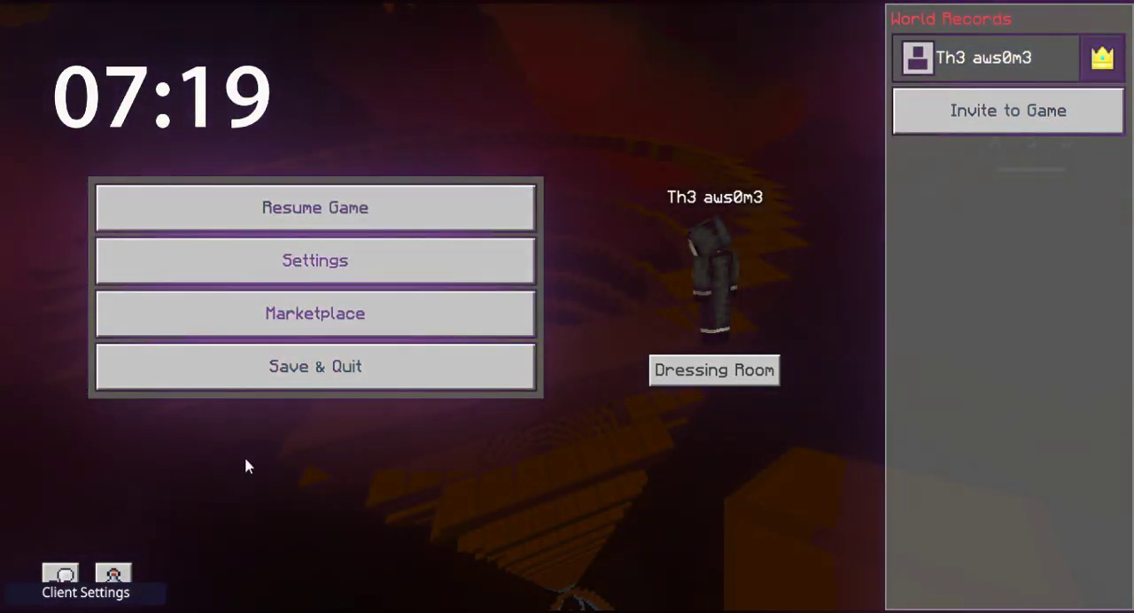
Resume play and walk and strafe around the completed orange spiral bridge
{"action": "key", "text": "Escape"}
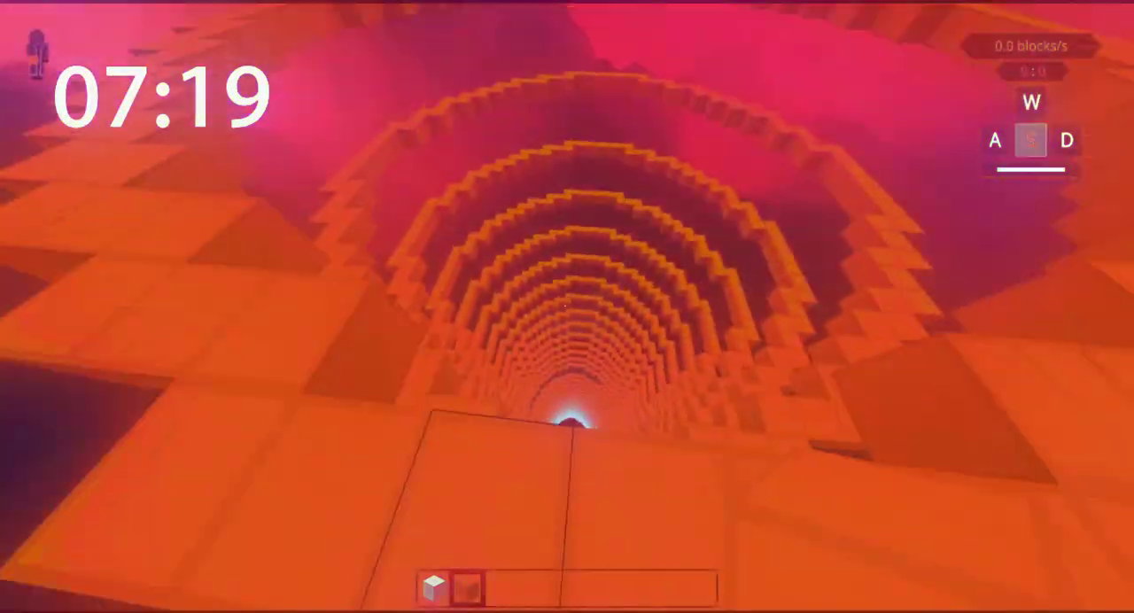
{"action": "key", "text": "w"}
{"action": "key", "text": "a"}
{"action": "key", "text": "w"}
{"action": "key", "text": "d"}
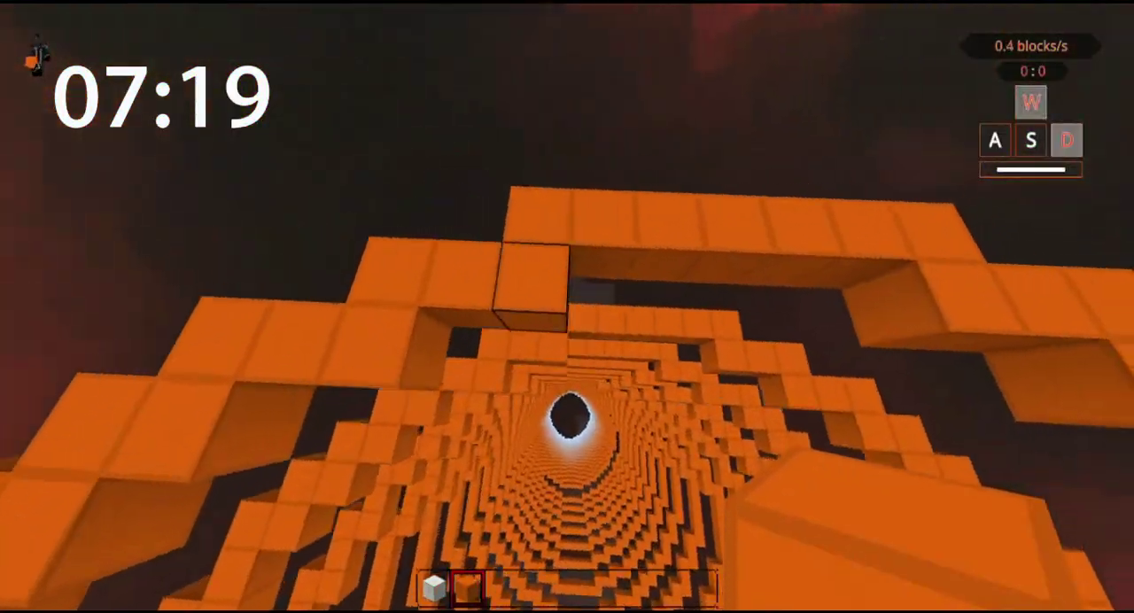
{"action": "key", "text": "w"}
{"action": "key", "text": "w"}
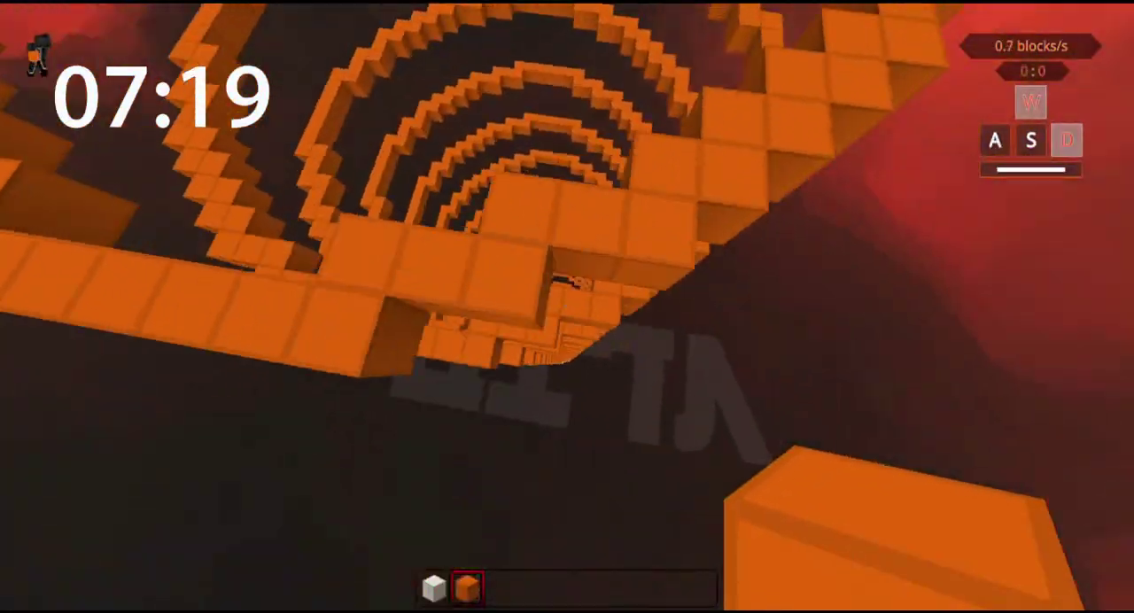
{"action": "key", "text": "w"}
{"action": "key", "text": "d"}
{"action": "key", "text": "d"}
{"action": "key", "text": "w"}
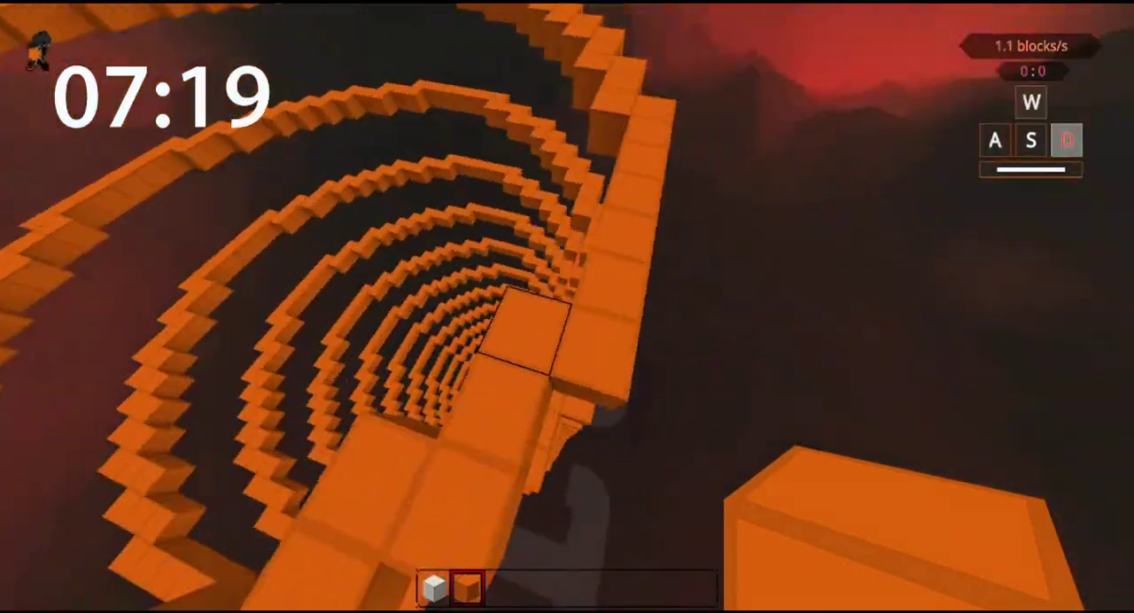
{"action": "key", "text": "w"}
{"action": "key", "text": "d"}
{"action": "key", "text": "d"}
Move over the spiral's opening to look down through the tunnel
{"action": "key", "text": "w"}
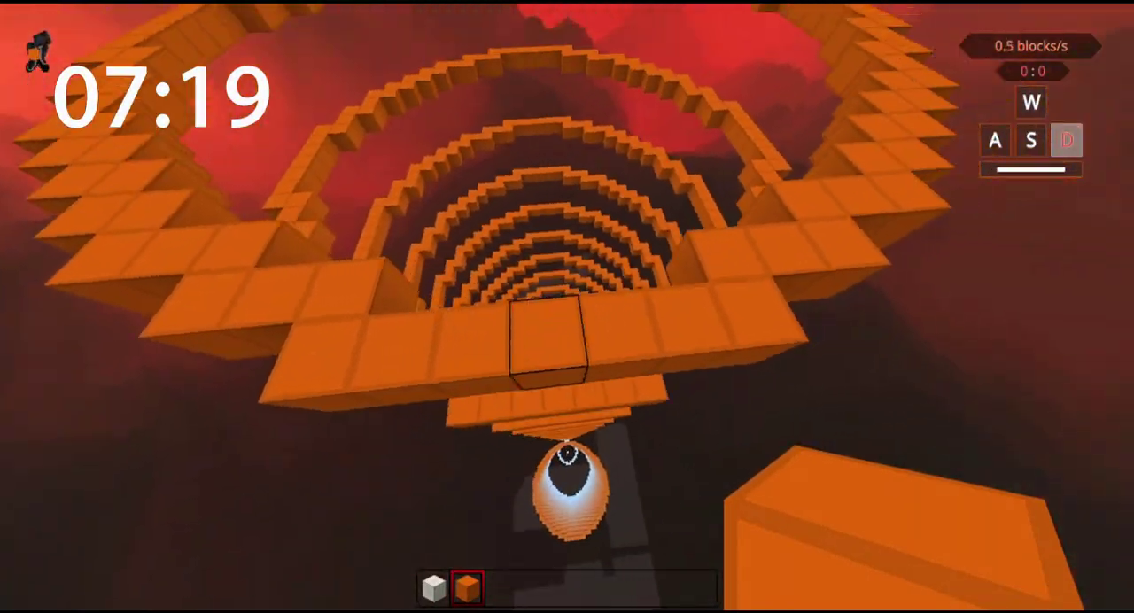
{"action": "key", "text": "d"}
{"action": "key", "text": "w"}
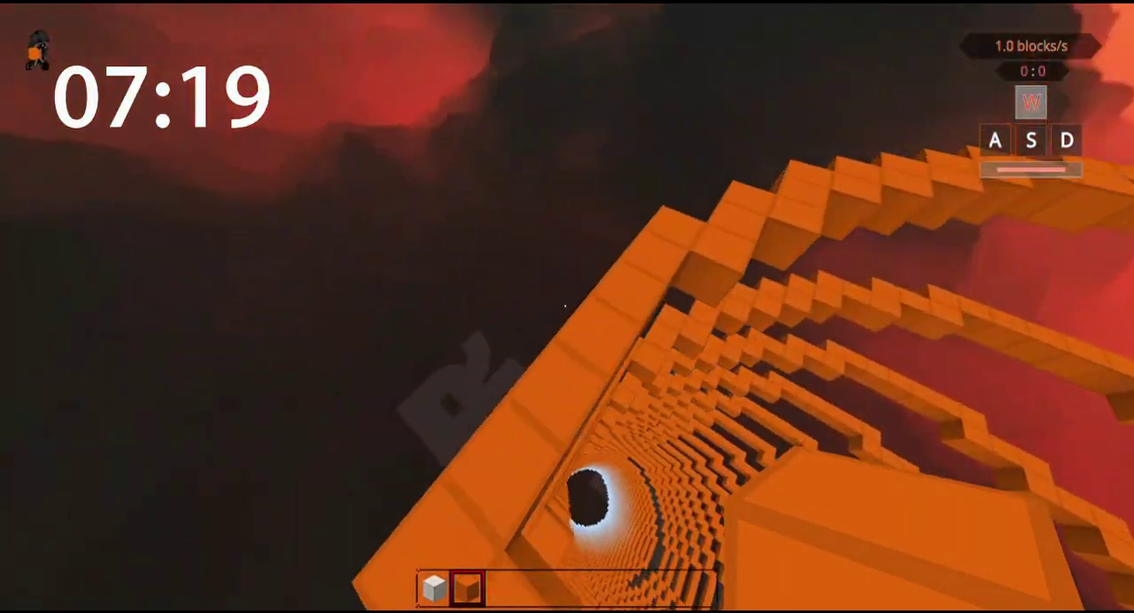
{"action": "key", "text": "w"}
{"action": "key", "text": "w"}
{"action": "key", "text": "w"}
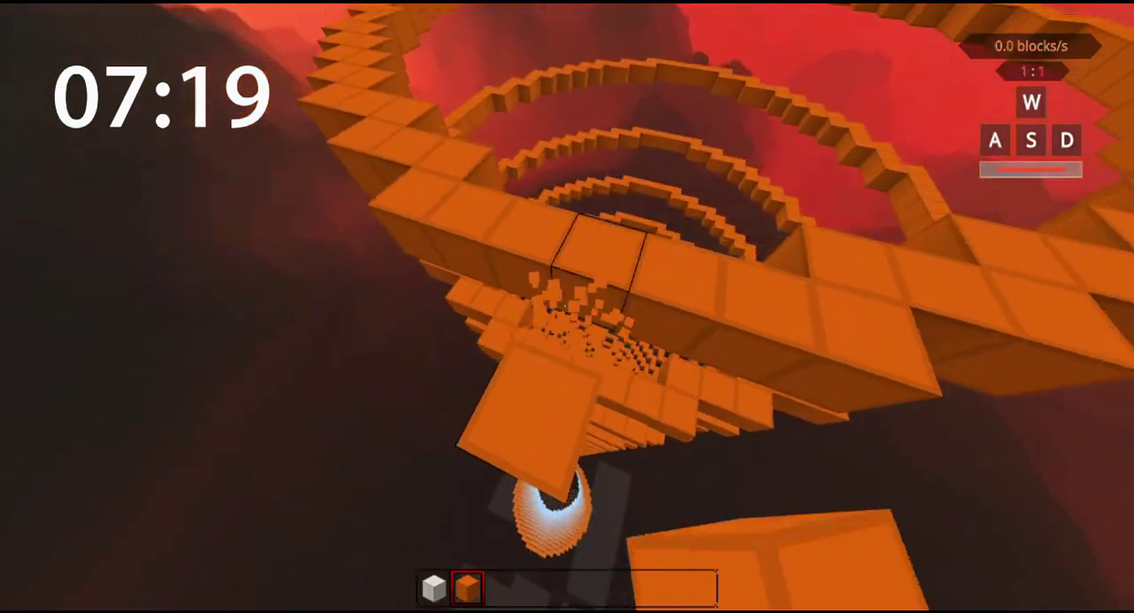
{"action": "key", "text": "d"}
{"action": "key", "text": "w"}
{"action": "key", "text": "d"}
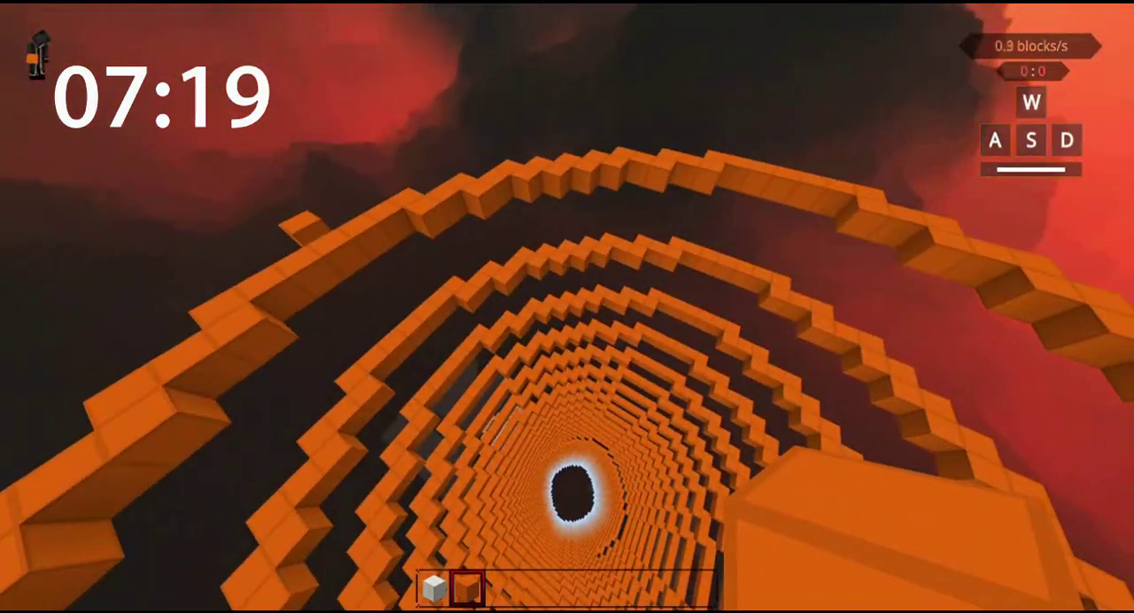
Pause briefly, resume with the timer still at 07:19, and view the tunnel
{"action": "key", "text": "Escape"}
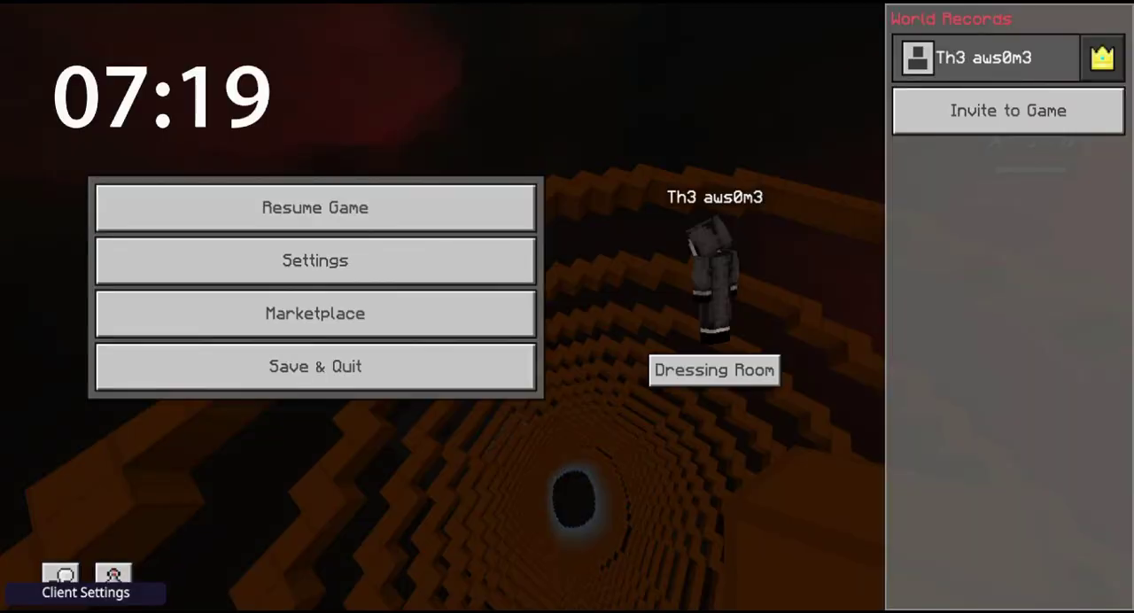
{"action": "key", "text": "Escape"}
{"action": "key", "text": "s"}
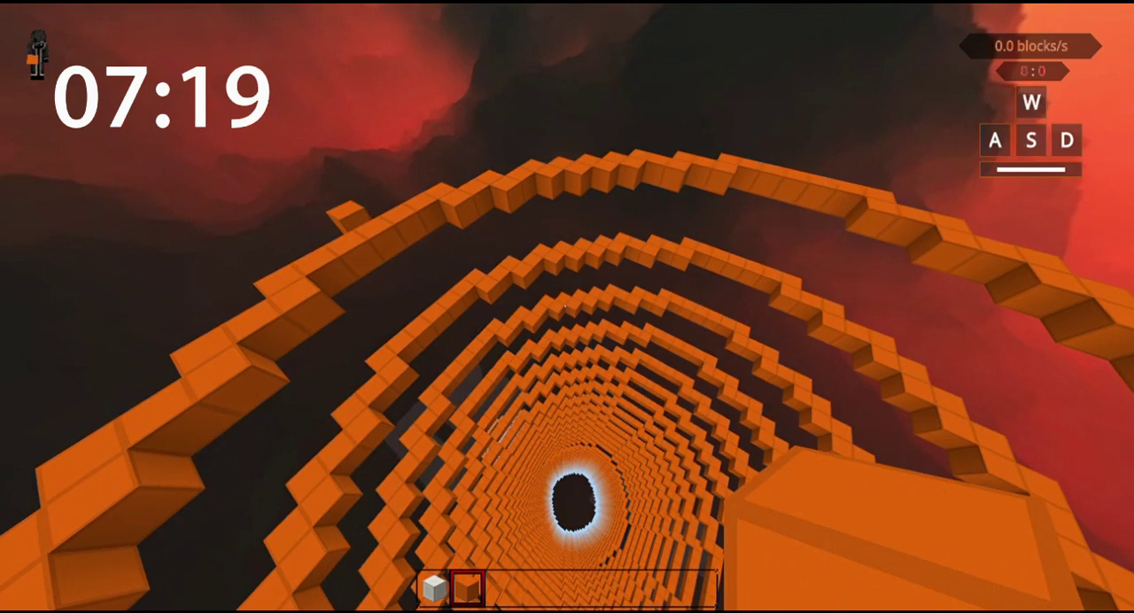
{"action": "key", "text": "a"}
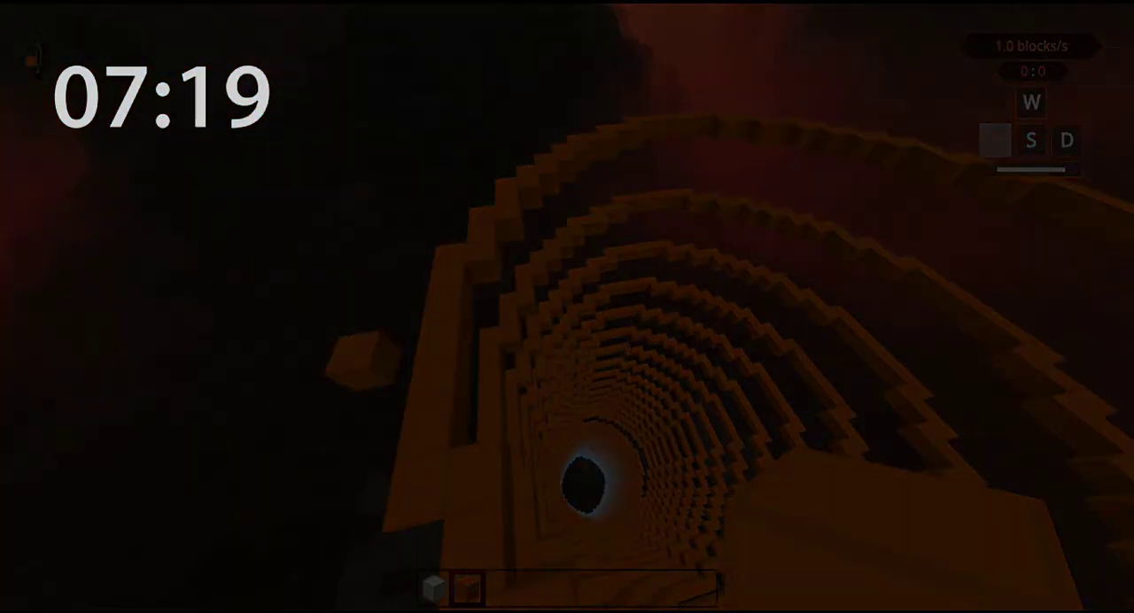